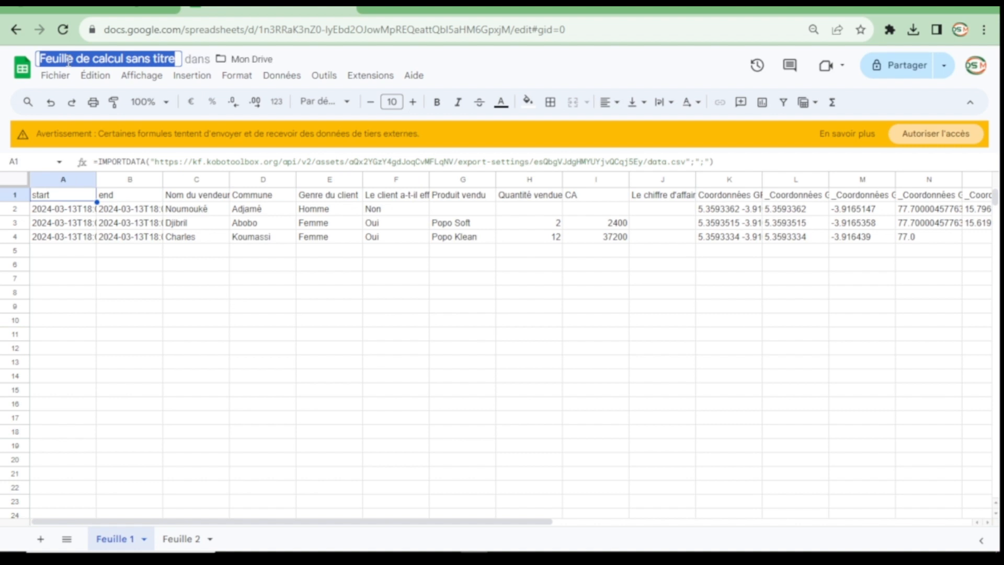
# Step: Rename the spreadsheet as "Base ventes"
pyautogui.write('Base')
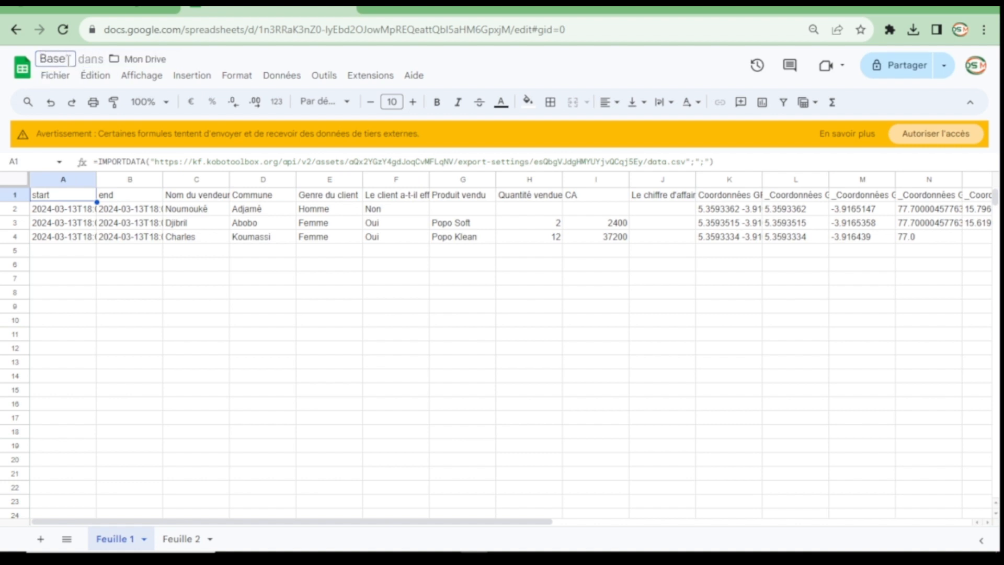
pyautogui.write(' ventes')
pyautogui.press('Return')
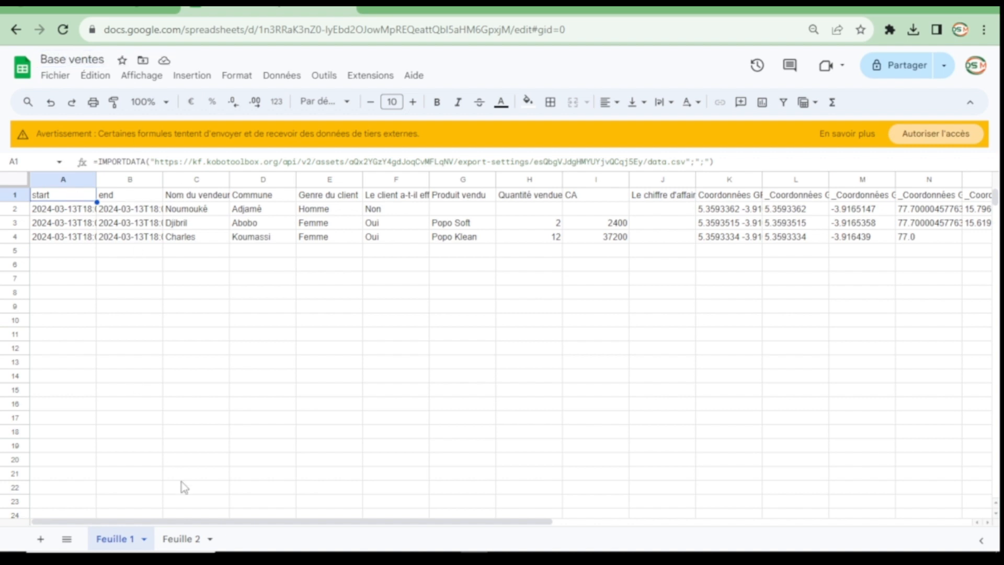
# Step: Rename the sheet Feuille 1, which holds the imported data, as "Source"
pyautogui.click(180, 539)
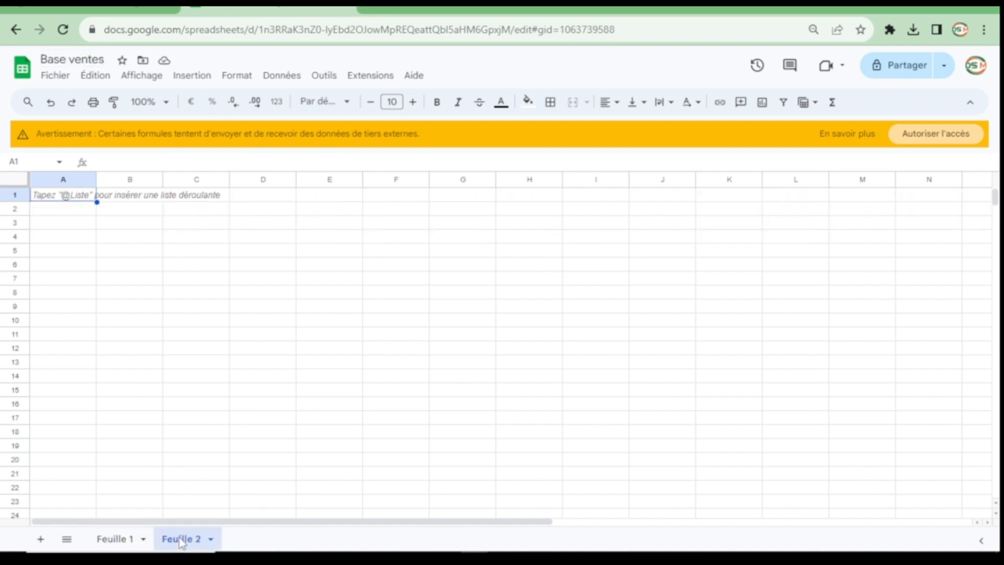
pyautogui.click(115, 539)
pyautogui.doubleClick(112, 542)
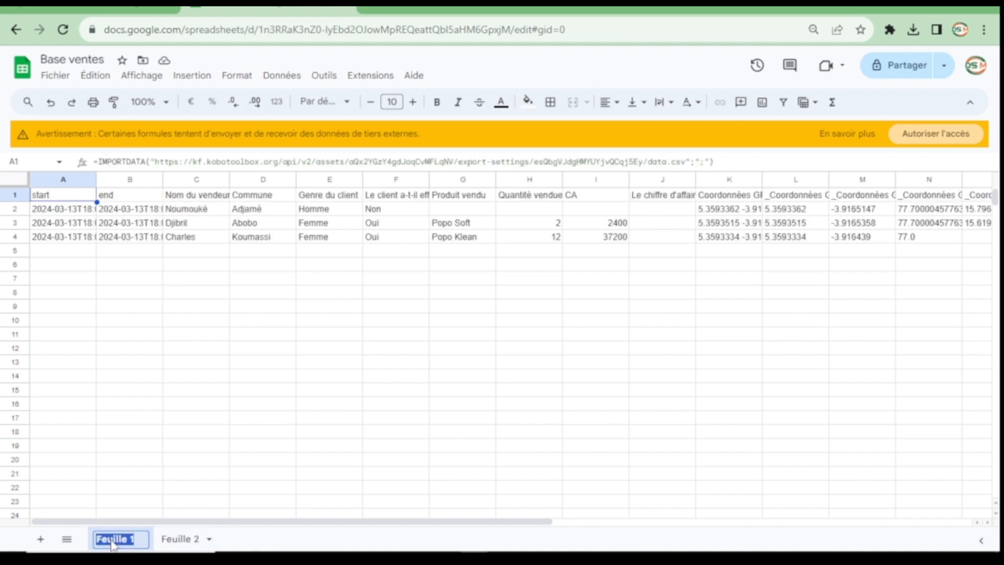
pyautogui.write('Source')
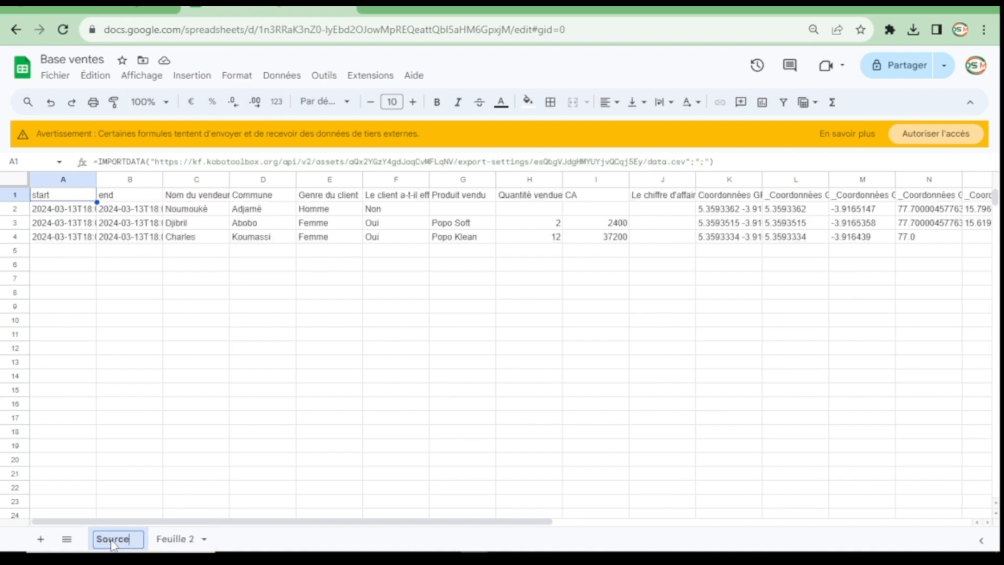
pyautogui.press('Return')
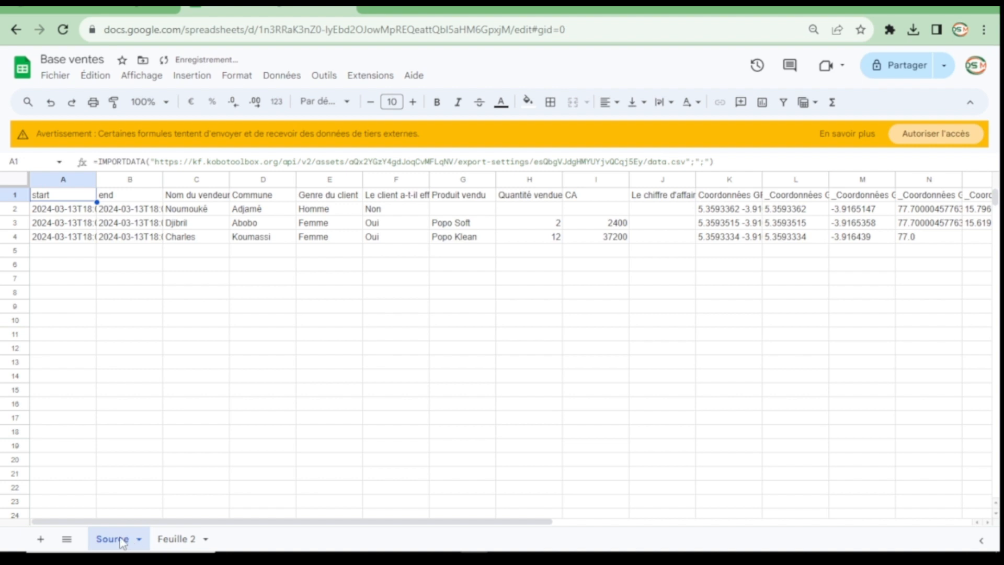
pyautogui.rightClick(122, 542)
pyautogui.click(416, 434)
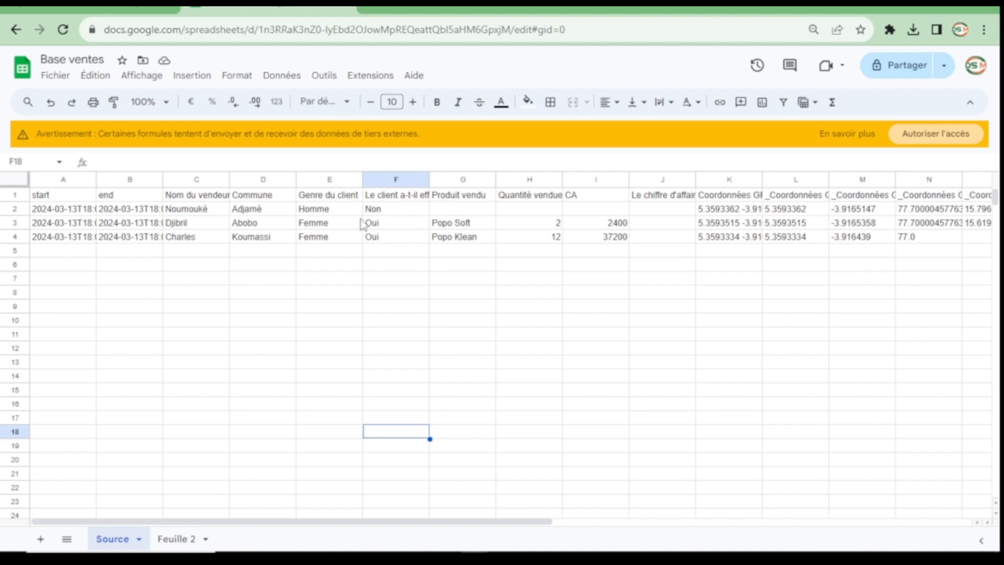
# Step: Copy the header row of the Source sheet and paste it at cell A1 of Feuille 2
pyautogui.click(15, 194)
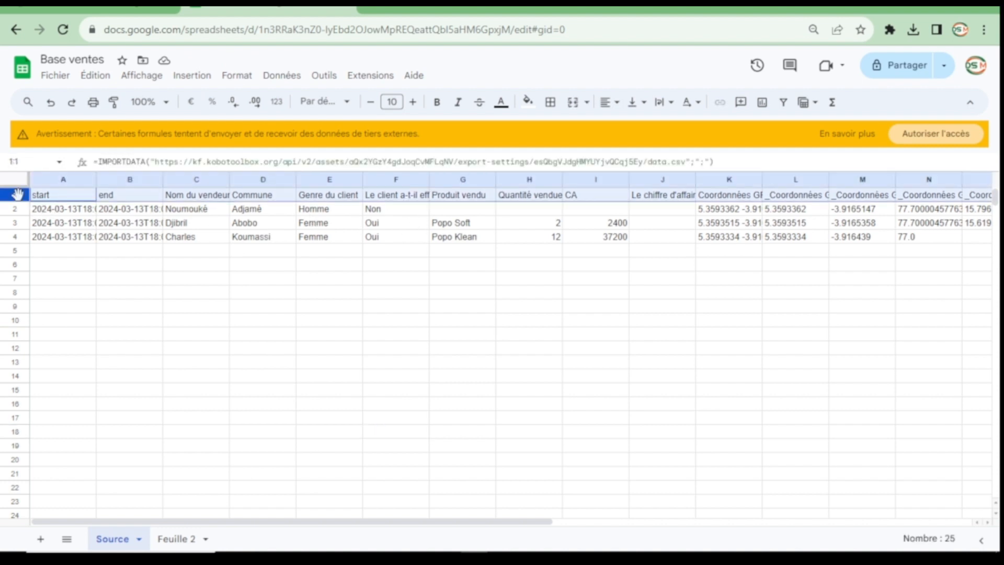
pyautogui.click(178, 538)
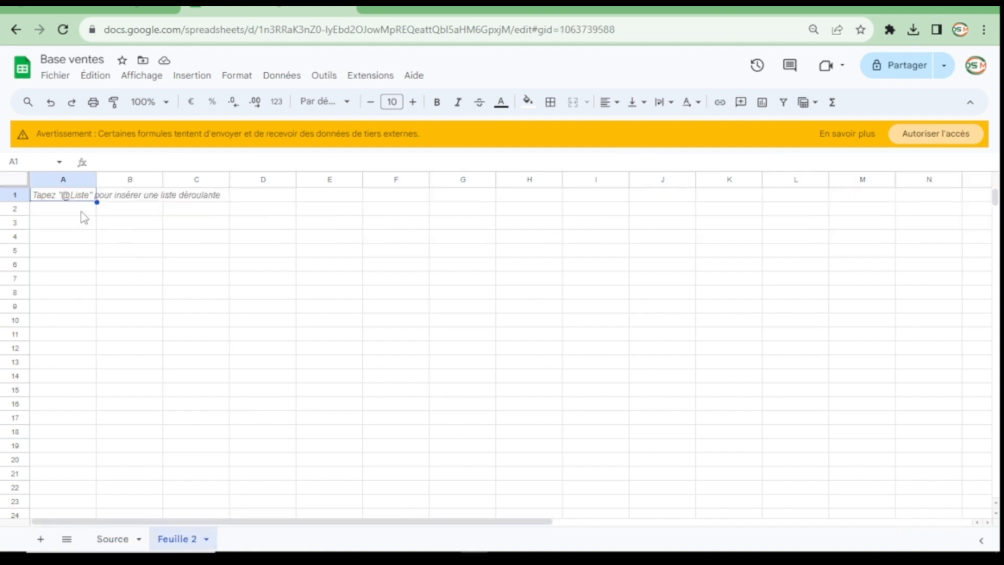
pyautogui.hotkey('ctrl', 'v')
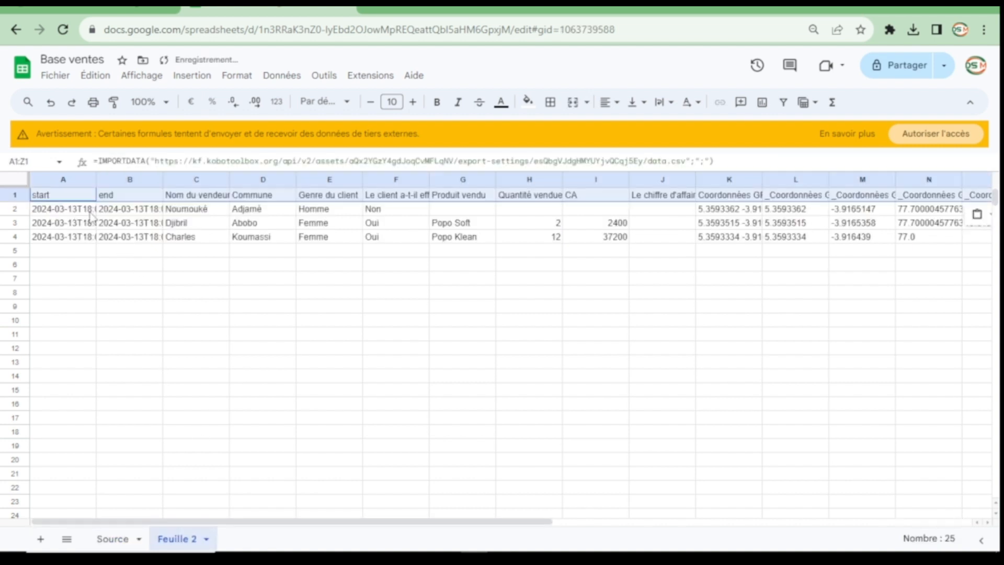
pyautogui.click(90, 214)
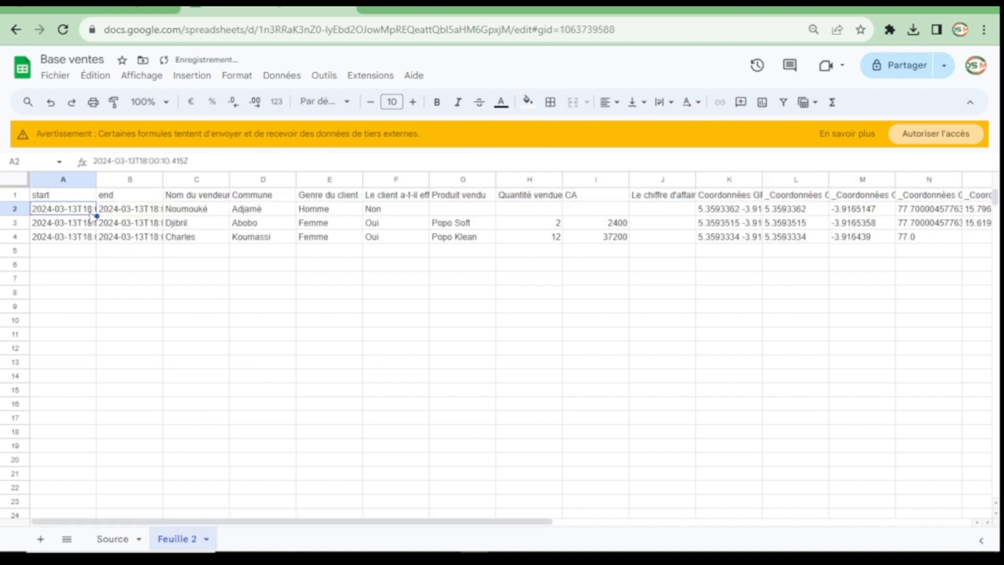
# Step: Clear the pasted import formula from A1 of Feuille 2 and paste the copied headers there as values only
pyautogui.click(48, 197)
pyautogui.press('Delete')
pyautogui.rightClick(49, 201)
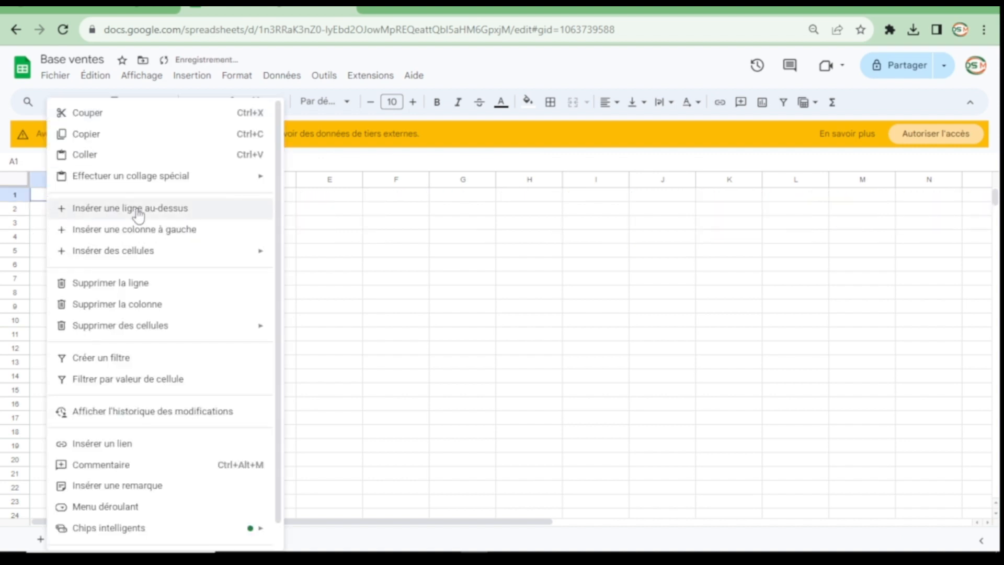
pyautogui.moveTo(235, 184)
pyautogui.click(314, 181)
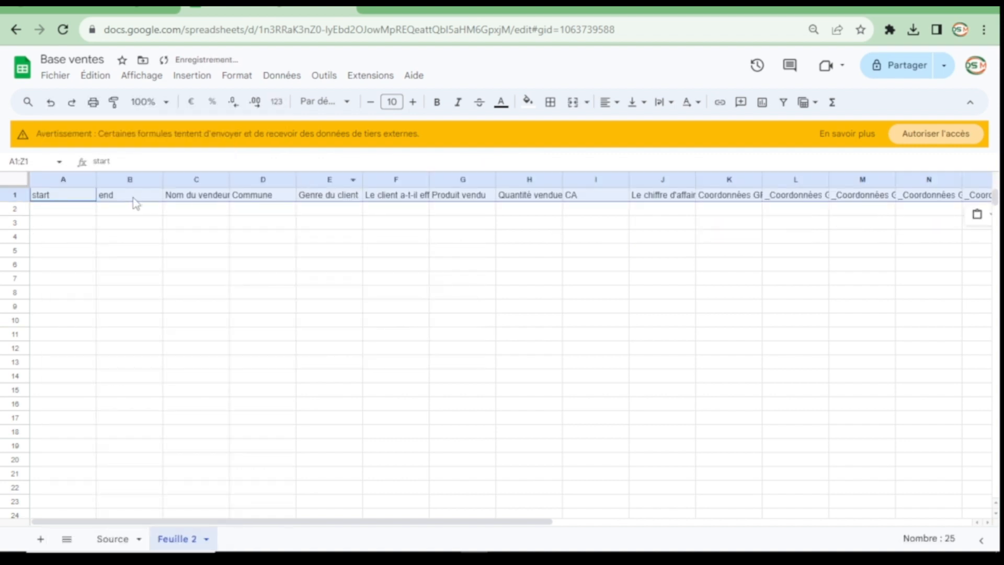
# Step: Review the full header texts in row 1 of Feuille 2, from the start column through column J
pyautogui.click(49, 201)
pyautogui.click(117, 195)
pyautogui.click(194, 197)
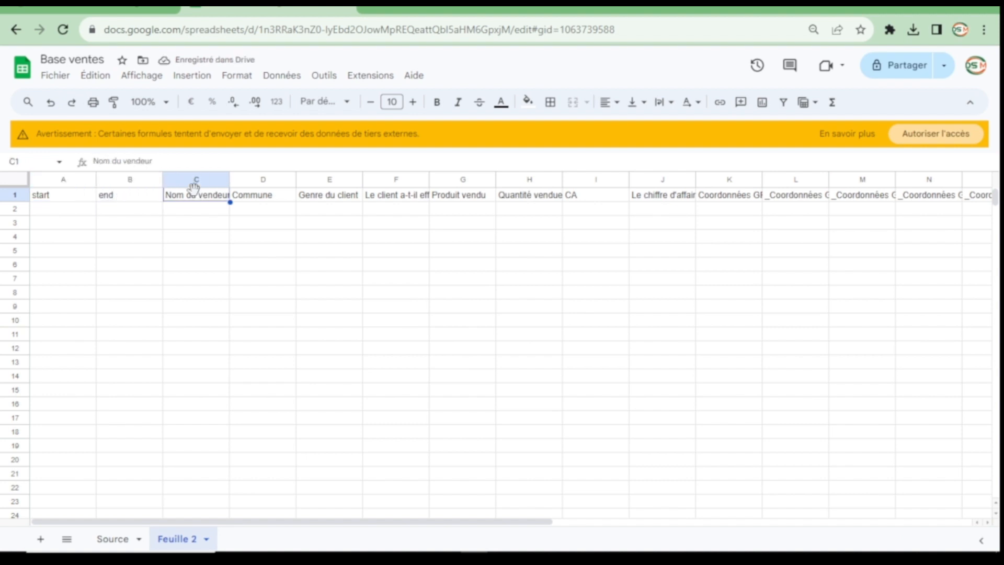
pyautogui.click(264, 197)
pyautogui.press('Right')
pyautogui.press('Right')
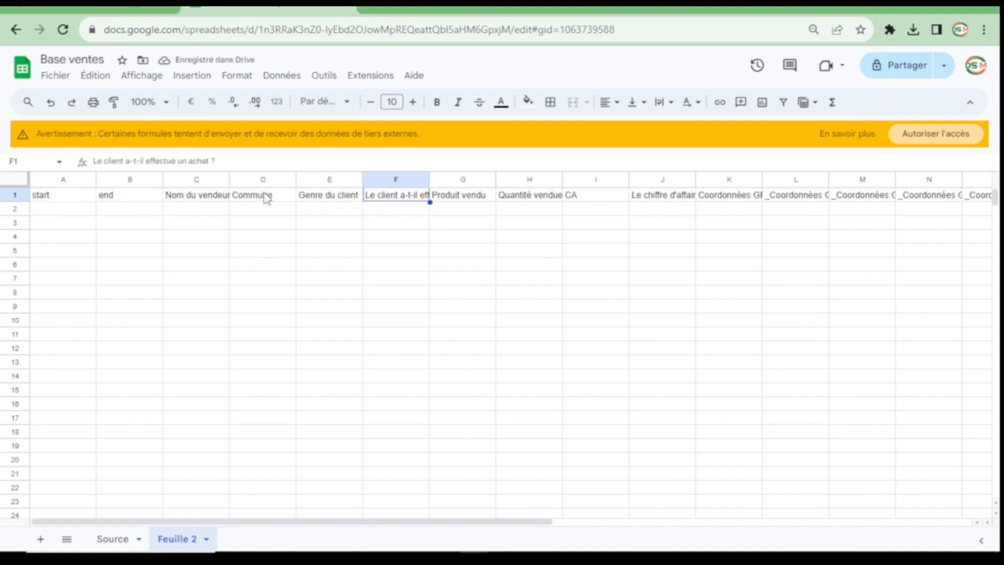
pyautogui.press('Right')
pyautogui.press('Right')
pyautogui.press('Right')
pyautogui.press('Right')
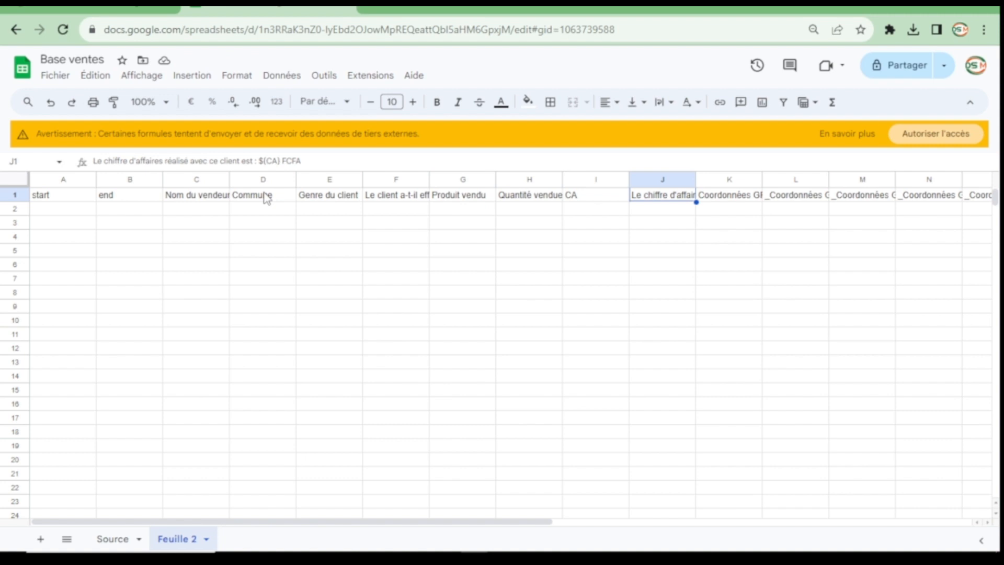
pyautogui.press('Left')
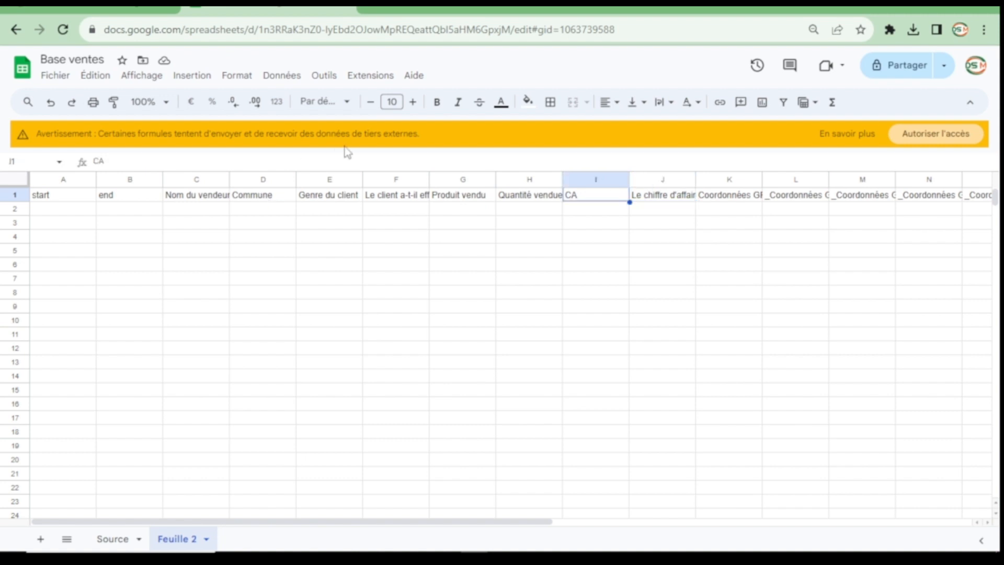
# Step: Delete the CA column from Feuille 2
pyautogui.click(585, 180)
pyautogui.rightClick(586, 179)
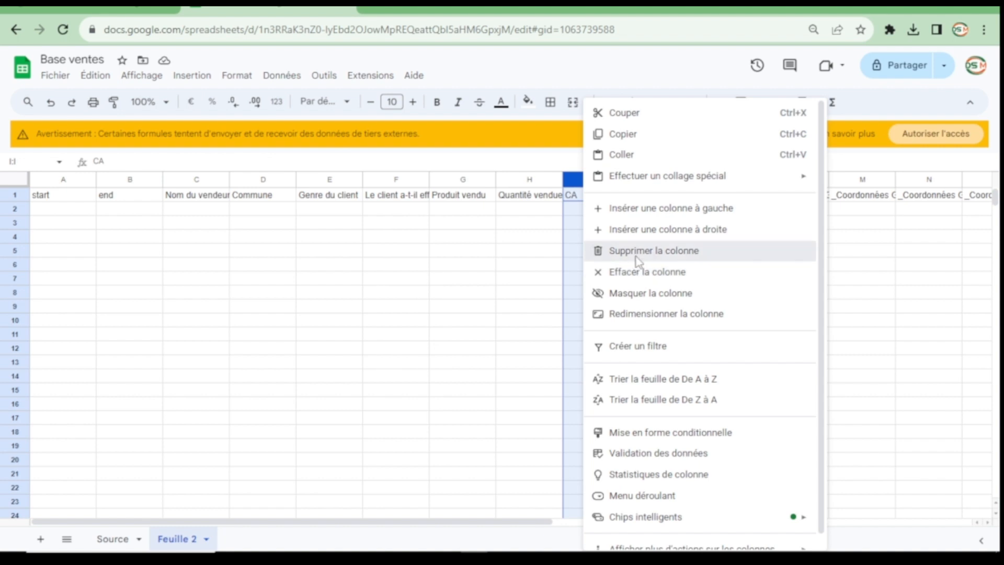
pyautogui.click(643, 251)
pyautogui.click(602, 202)
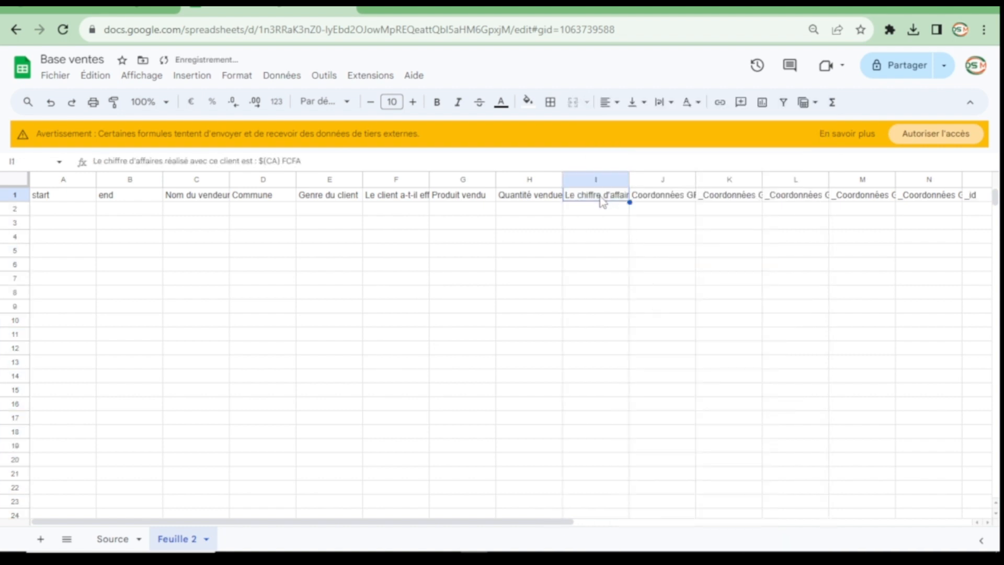
# Step: Check the "Le chiffre d'affaires" column in the Source sheet, and undo the column deletion in Feuille 2
pyautogui.click(114, 539)
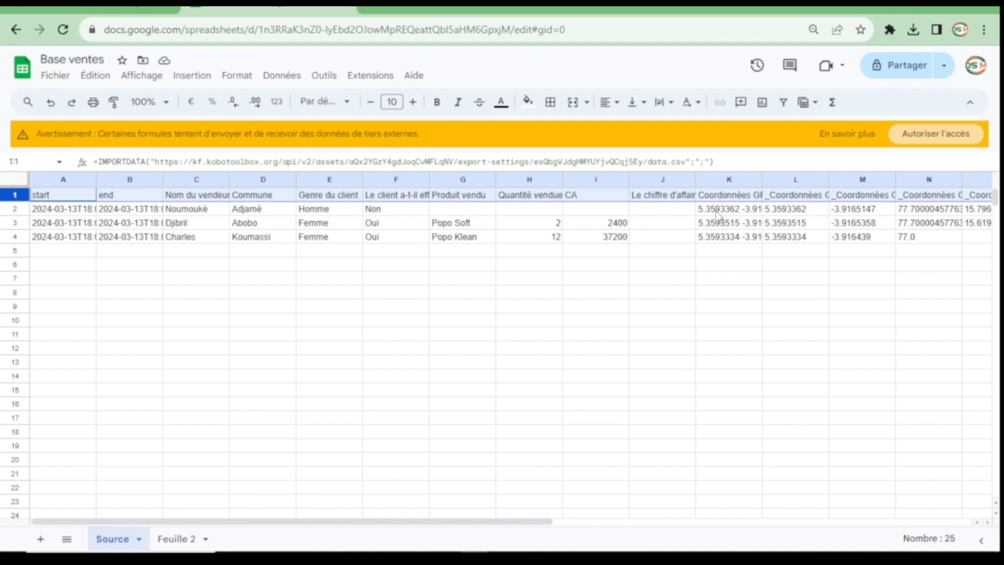
pyautogui.click(679, 199)
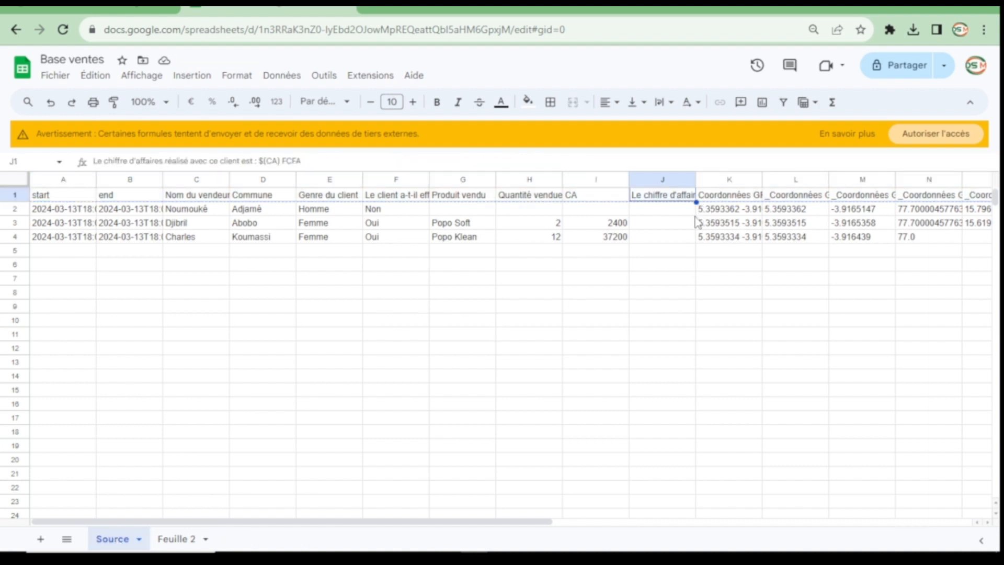
pyautogui.click(691, 210)
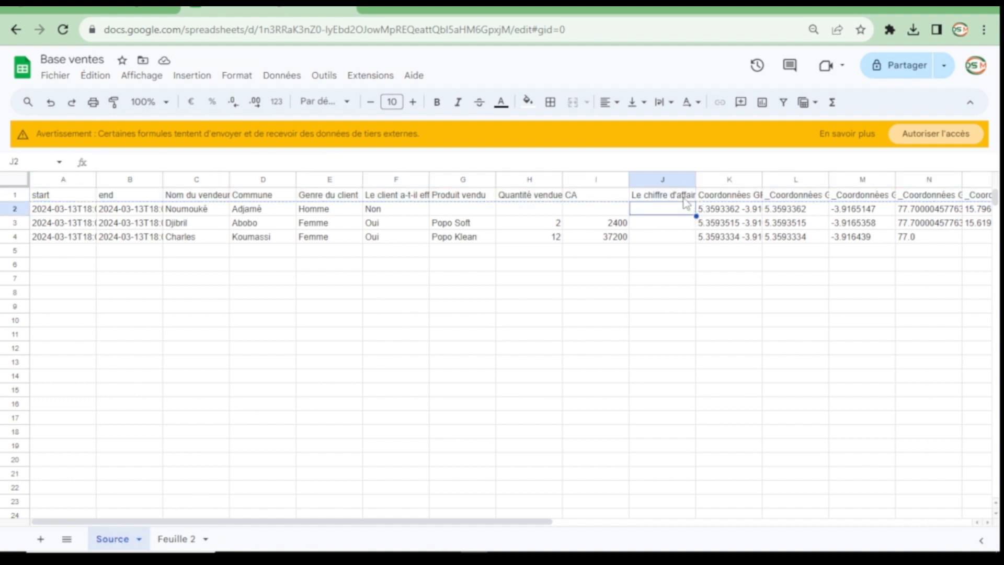
pyautogui.click(194, 539)
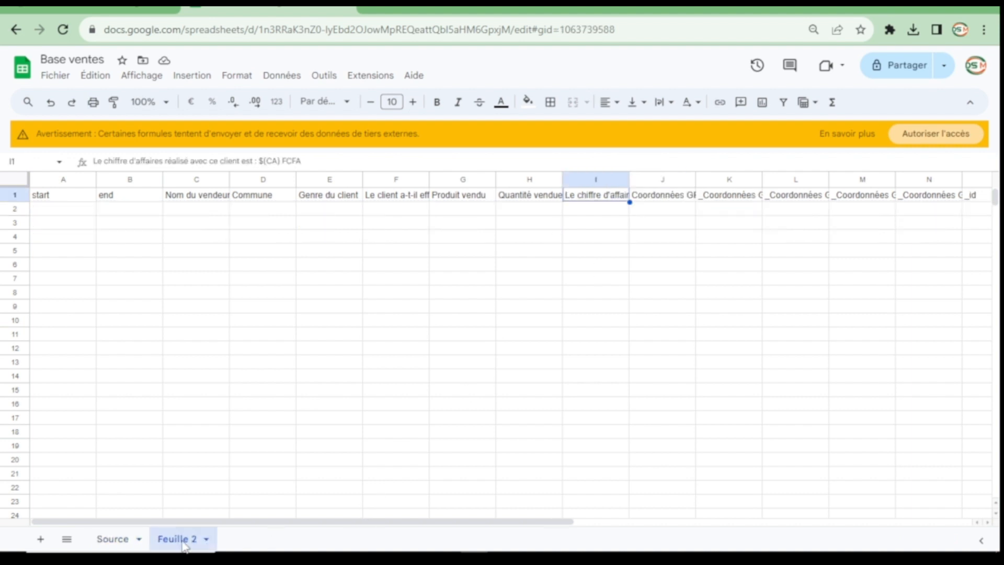
pyautogui.hotkey('ctrl', 'z')
# Step: Clear the "Le chiffre d'affaires réalisé avec ce client" header from cell J1 of Feuille 2
pyautogui.click(597, 198)
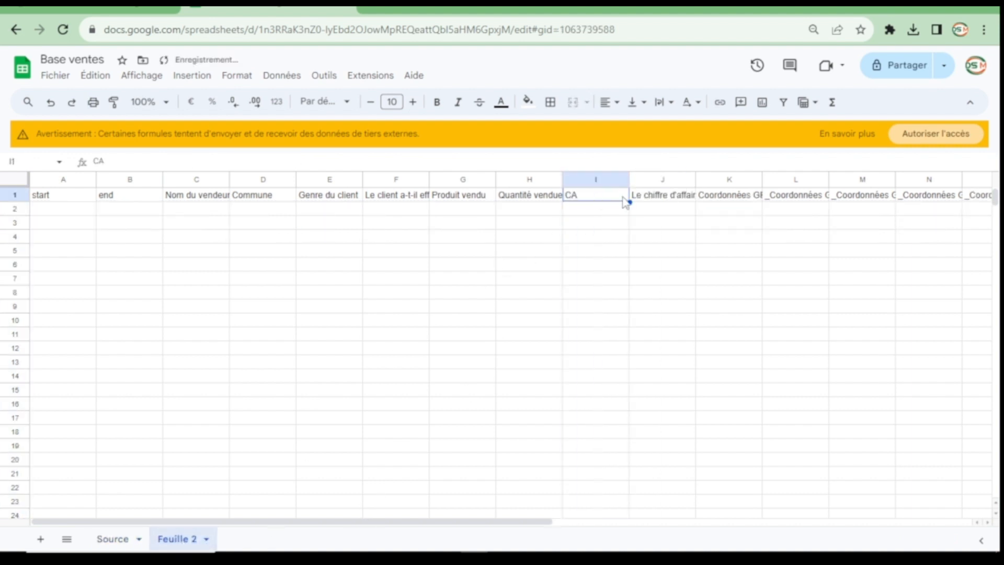
pyautogui.click(659, 198)
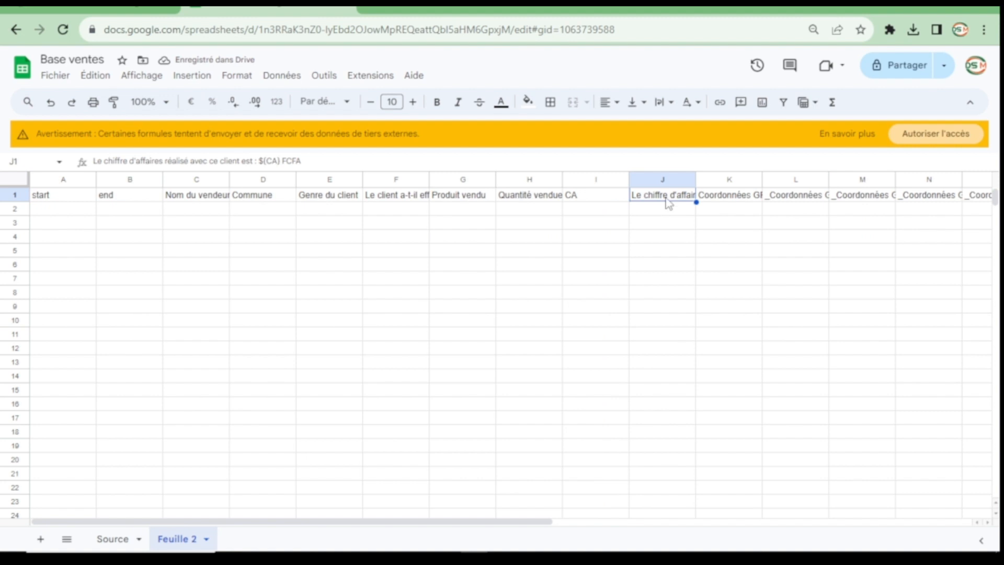
pyautogui.press('Delete')
pyautogui.press('Right')
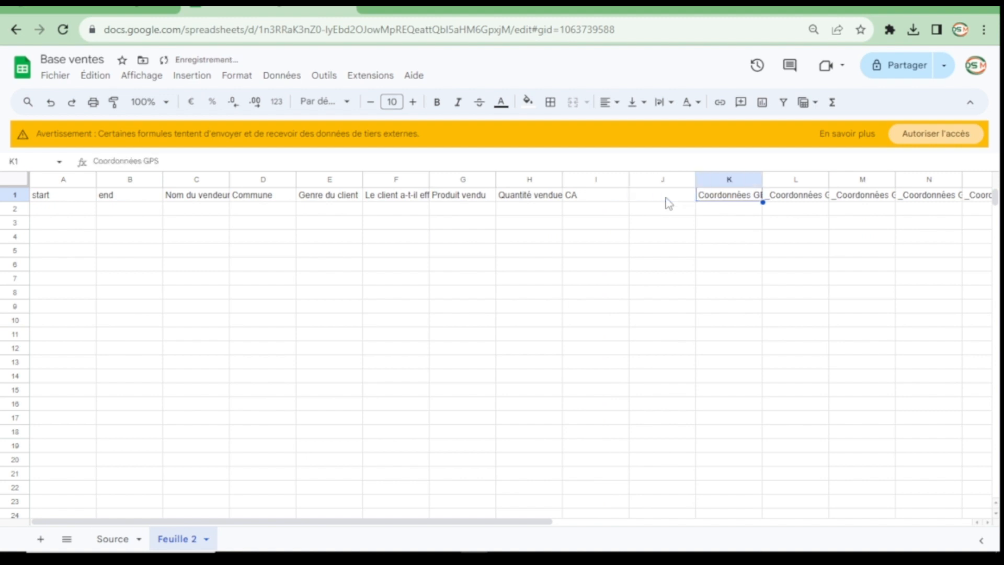
# Step: Inspect the Coordonnées GPS data in the Source sheet and widen column K to show the full coordinates
pyautogui.click(112, 538)
pyautogui.press('Up')
pyautogui.press('Right')
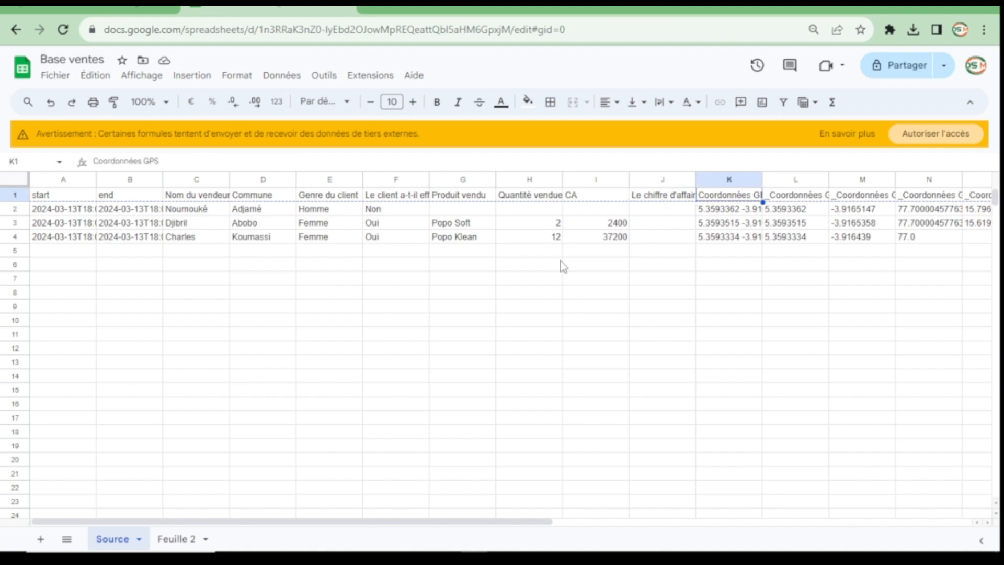
pyautogui.press('Down')
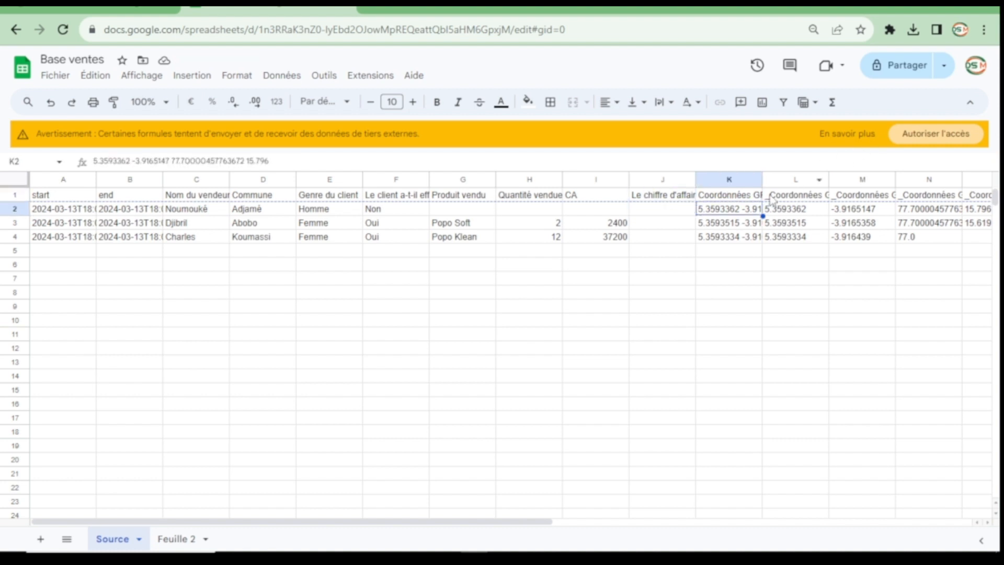
pyautogui.moveTo(762, 179); pyautogui.dragTo(892, 179)
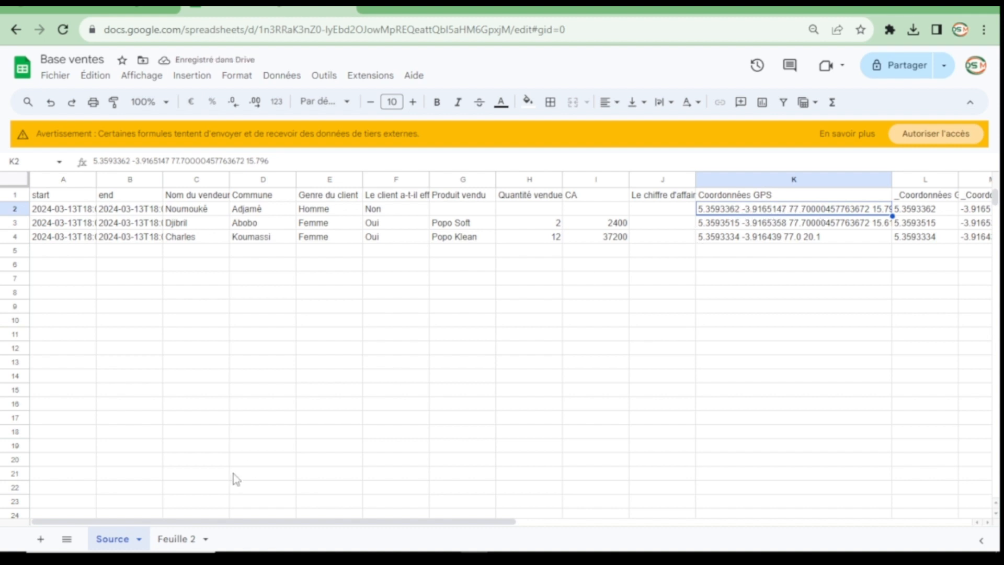
# Step: Narrow the CA column in Feuille 2 and delete columns J and K, the empty one and Coordonnées GPS
pyautogui.click(166, 535)
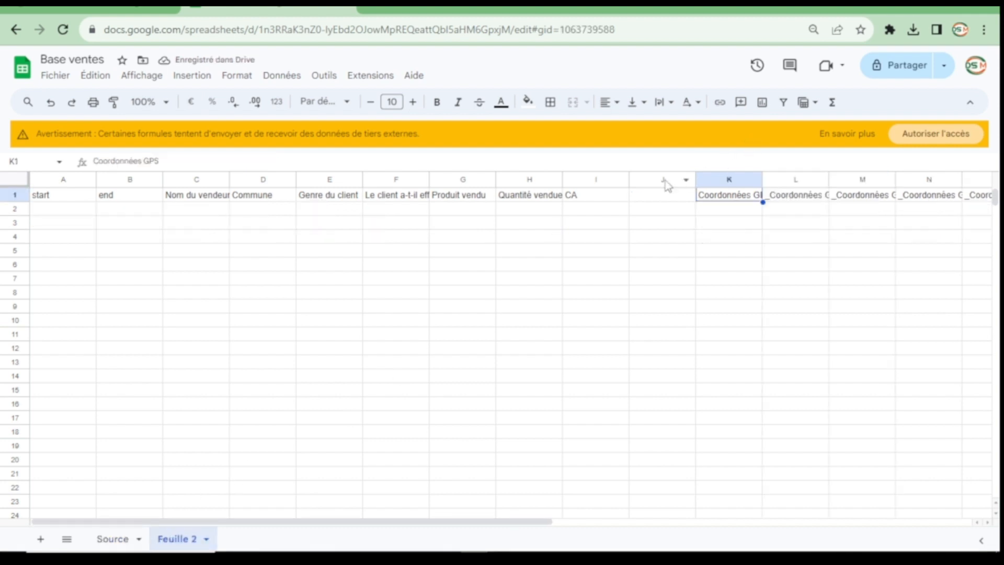
pyautogui.moveTo(631, 177); pyautogui.dragTo(677, 180)
pyautogui.rightClick(615, 177)
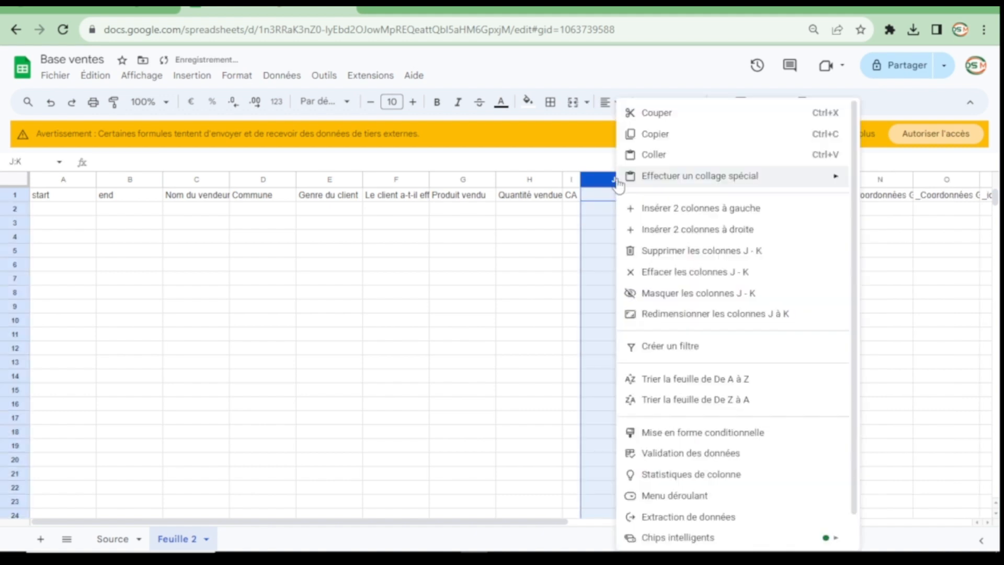
pyautogui.click(672, 252)
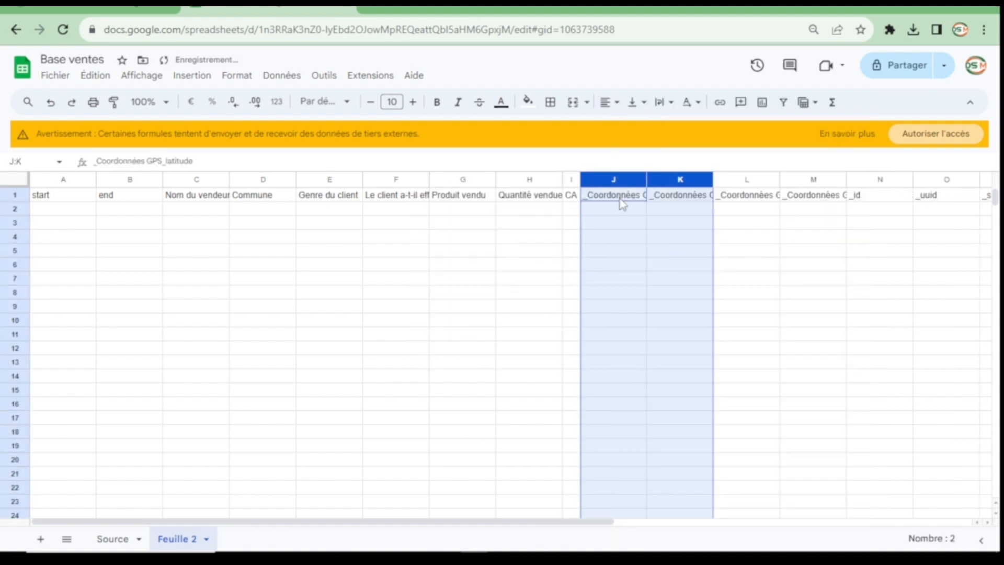
# Step: Clear the unneeded headers in row 1 of Feuille 2 from _id in column N through the last column
pyautogui.click(616, 198)
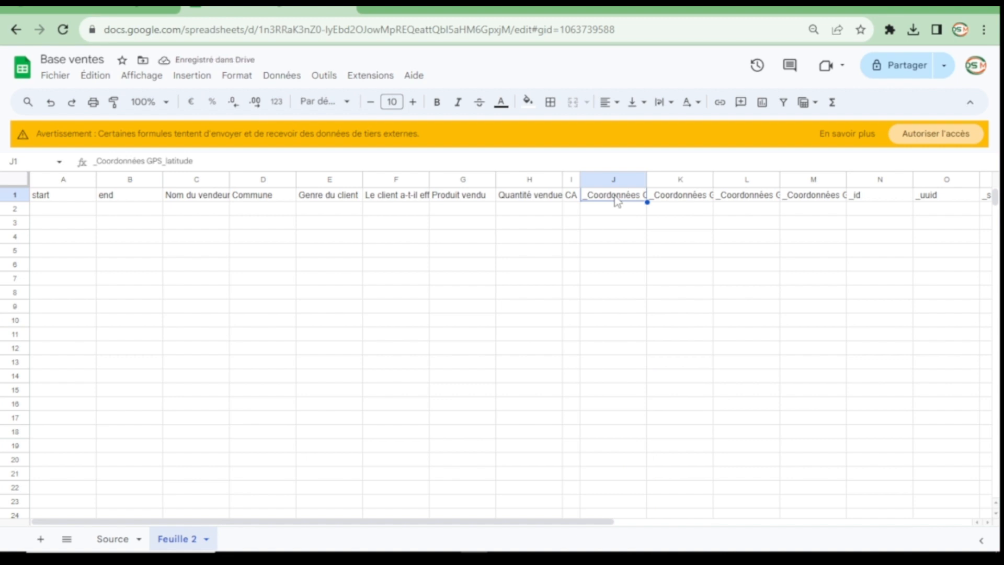
pyautogui.press('Right')
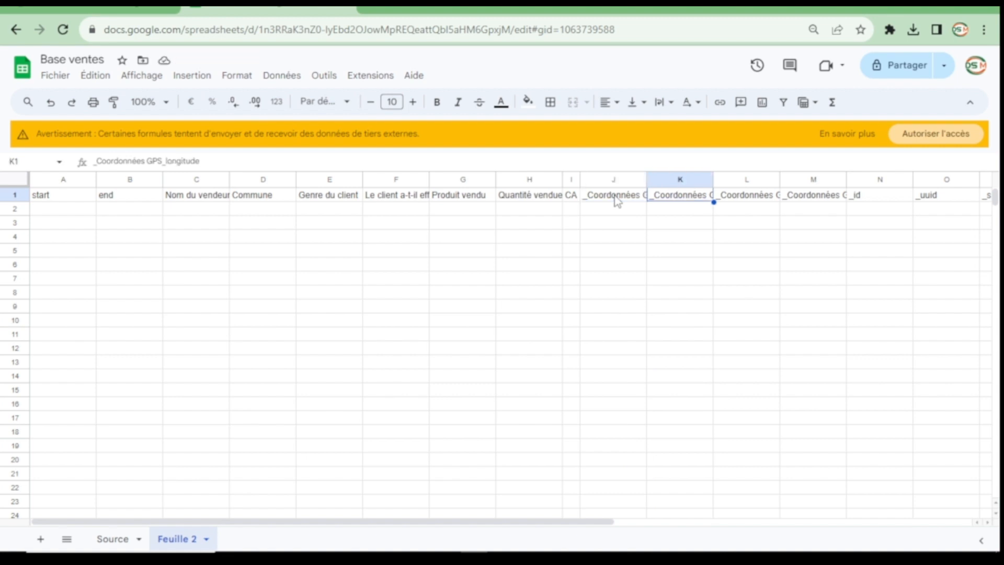
pyautogui.press('Right')
pyautogui.press('Right')
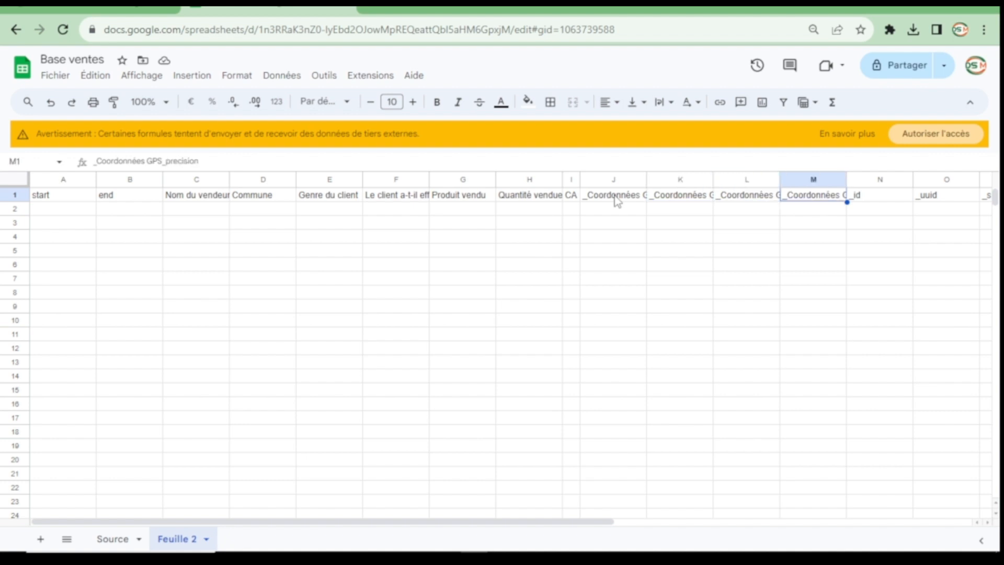
pyautogui.press('Right')
pyautogui.hotkey('ctrl', 'shift', 'Right')
pyautogui.press('Delete')
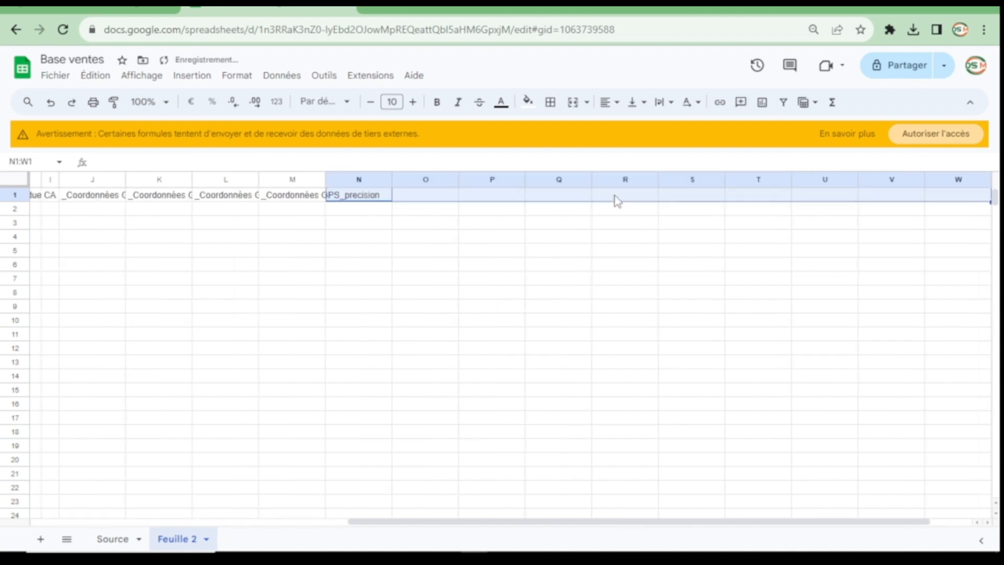
# Step: Copy the headers in A1:M1 of Feuille 2 into row 2, starting at cell A2
pyautogui.press('Left')
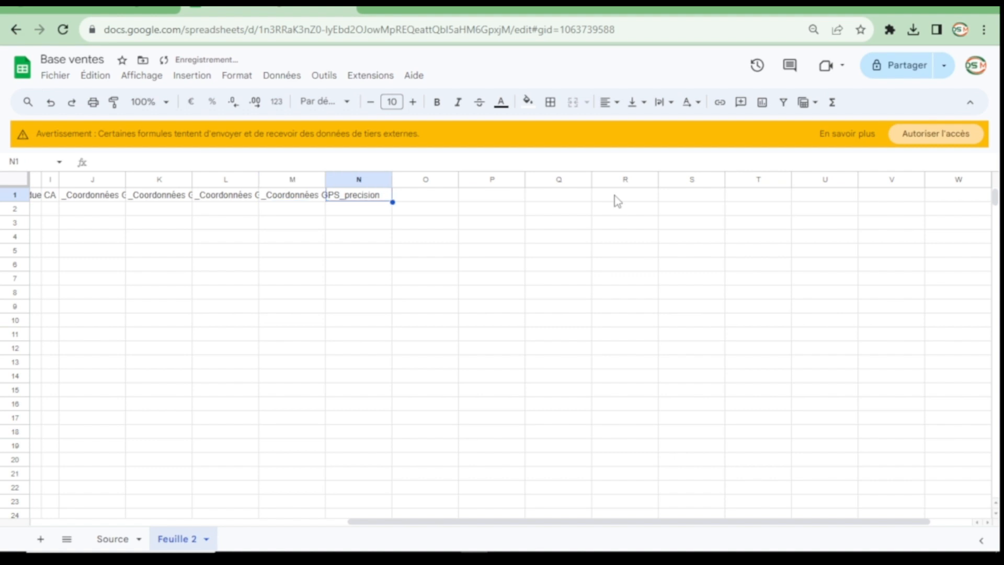
pyautogui.hotkey('ctrl', 'Left')
pyautogui.hotkey('ctrl', 'shift', 'Right')
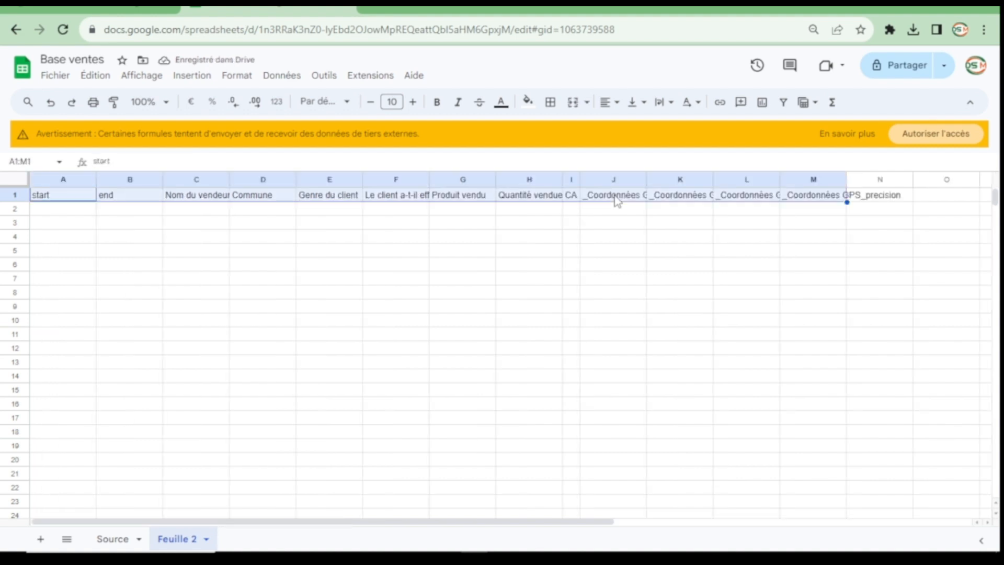
pyautogui.hotkey('ctrl', 'c')
pyautogui.press('Down')
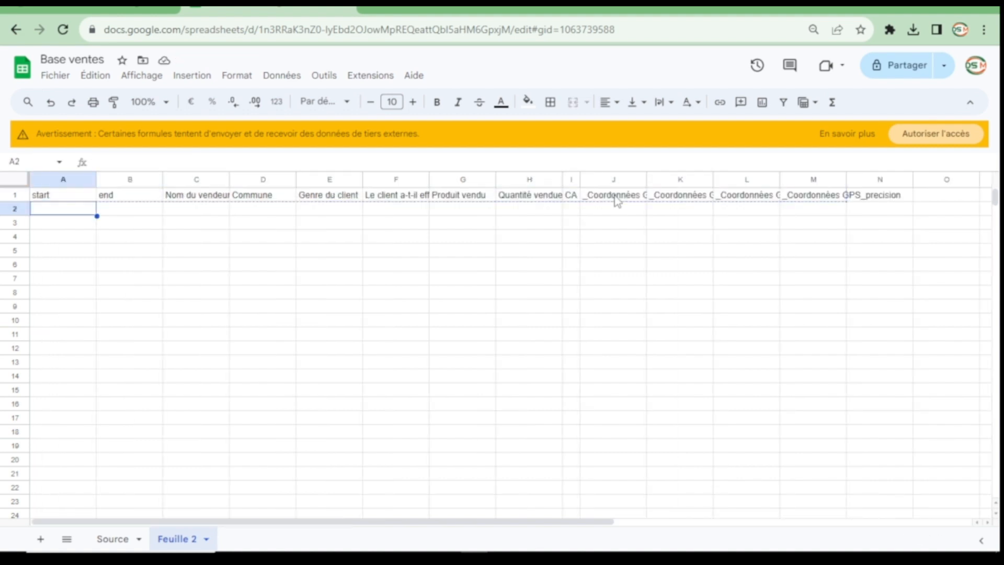
pyautogui.hotkey('ctrl', 'v')
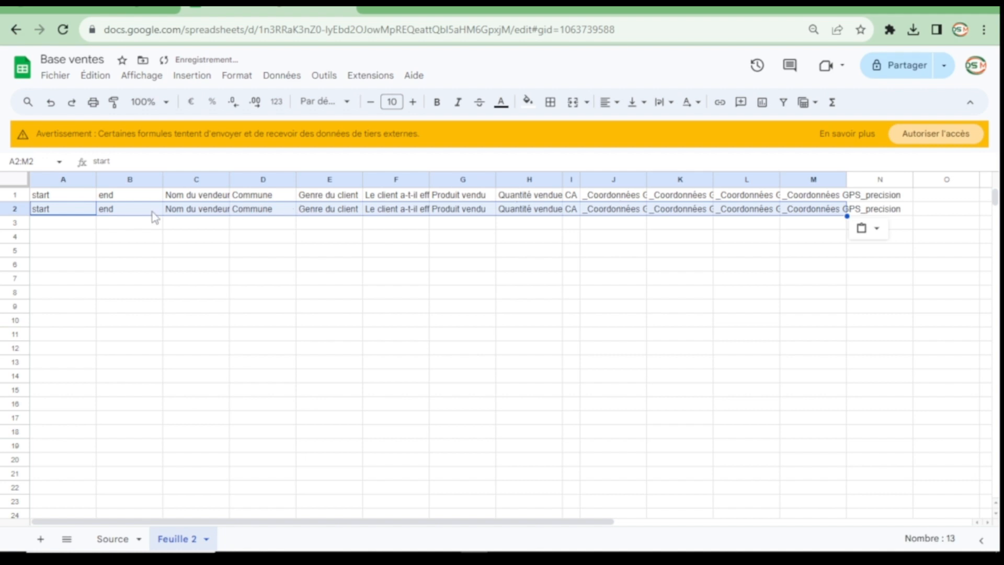
# Step: Wrap the text in row 2 and center it vertically
pyautogui.click(15, 208)
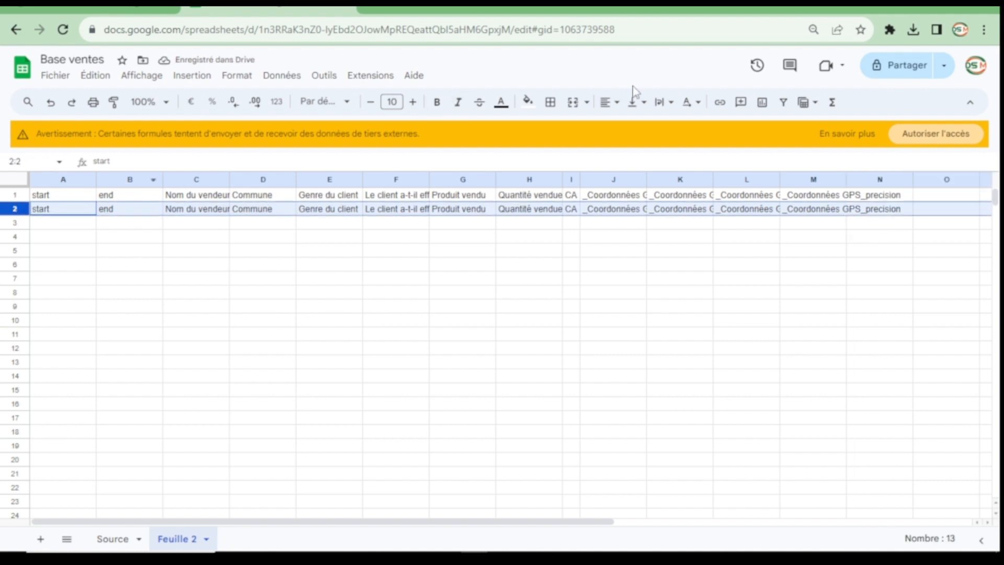
pyautogui.click(635, 103)
pyautogui.click(656, 128)
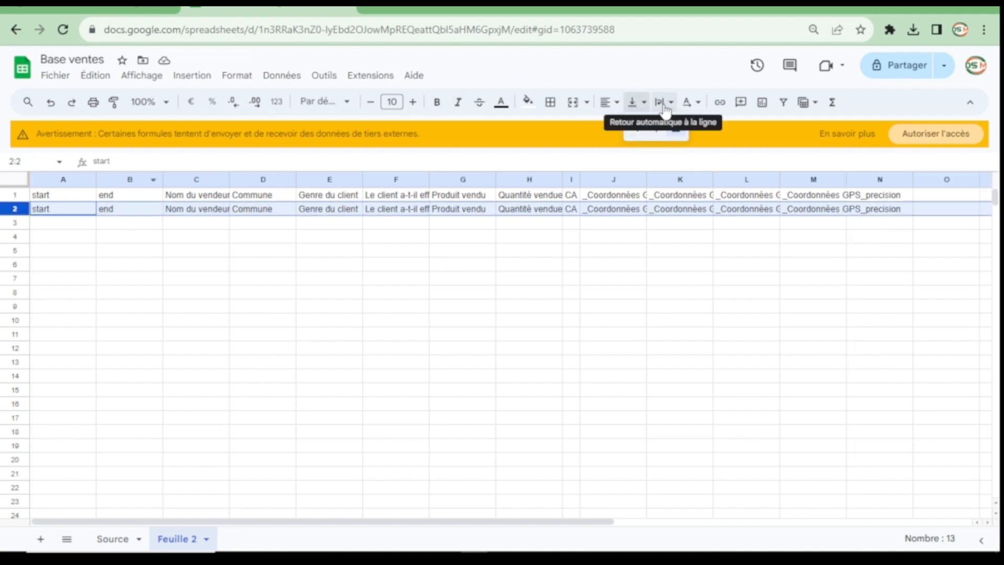
pyautogui.click(662, 103)
pyautogui.click(683, 126)
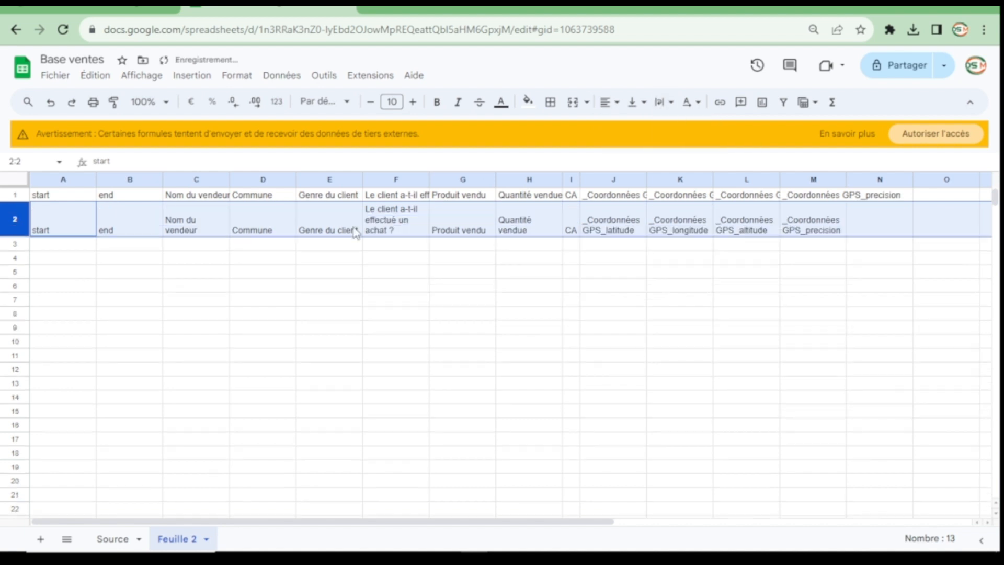
pyautogui.click(635, 103)
pyautogui.click(657, 127)
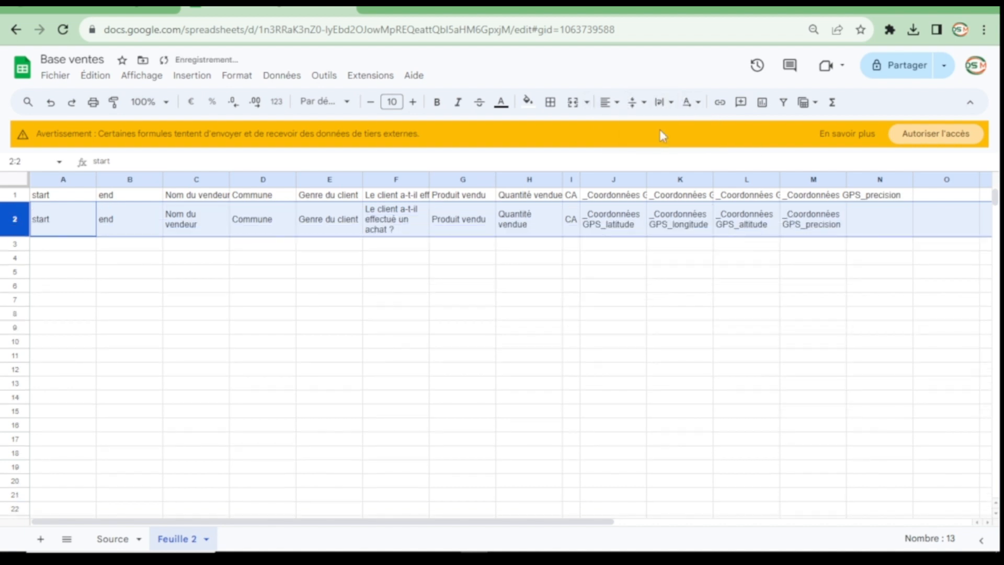
# Step: Rename the row 2 headers "start" and "end" as "Début" in A2 and "Fin" in B2
pyautogui.click(67, 233)
pyautogui.write('Début')
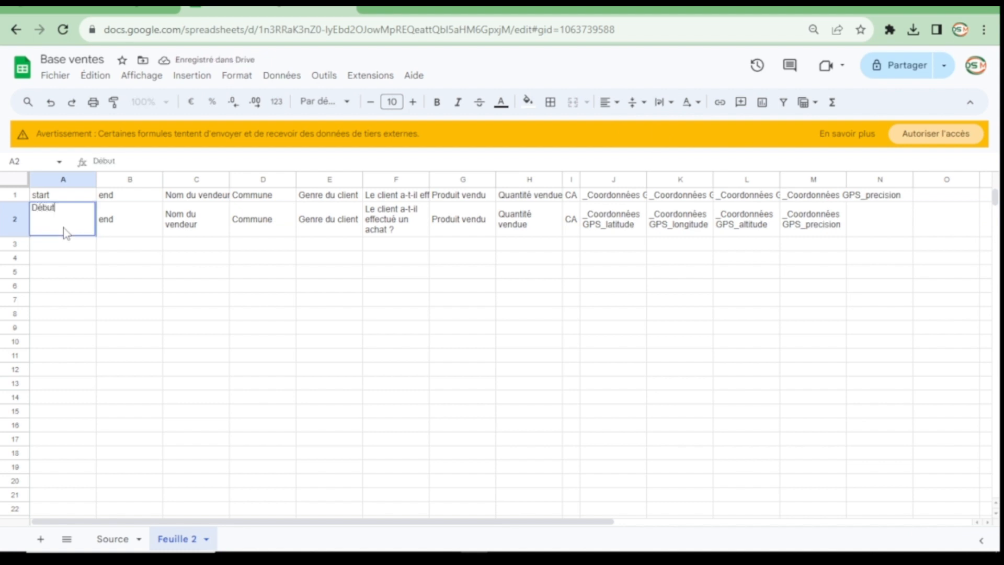
pyautogui.press('Tab')
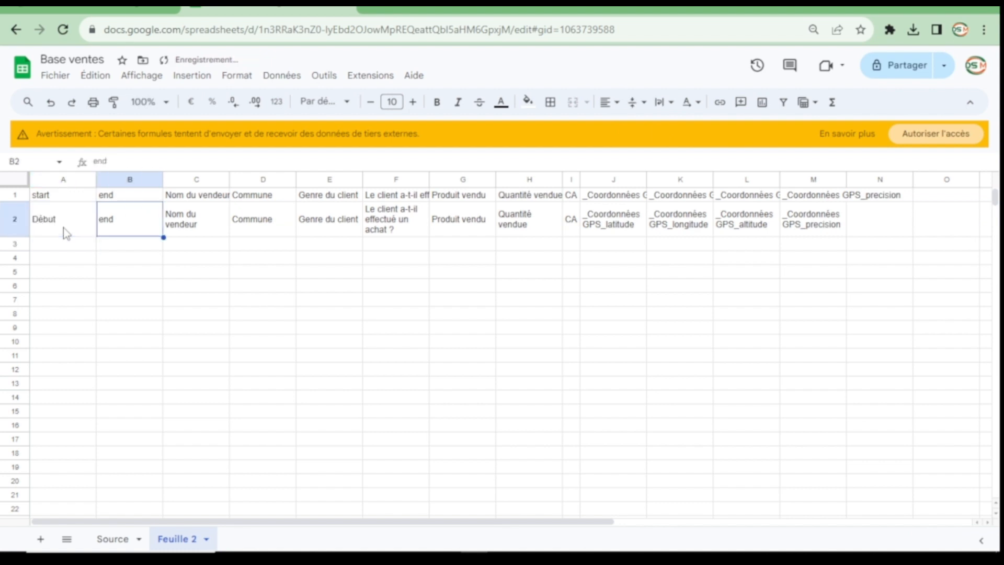
pyautogui.write('Fin')
pyautogui.press('Tab')
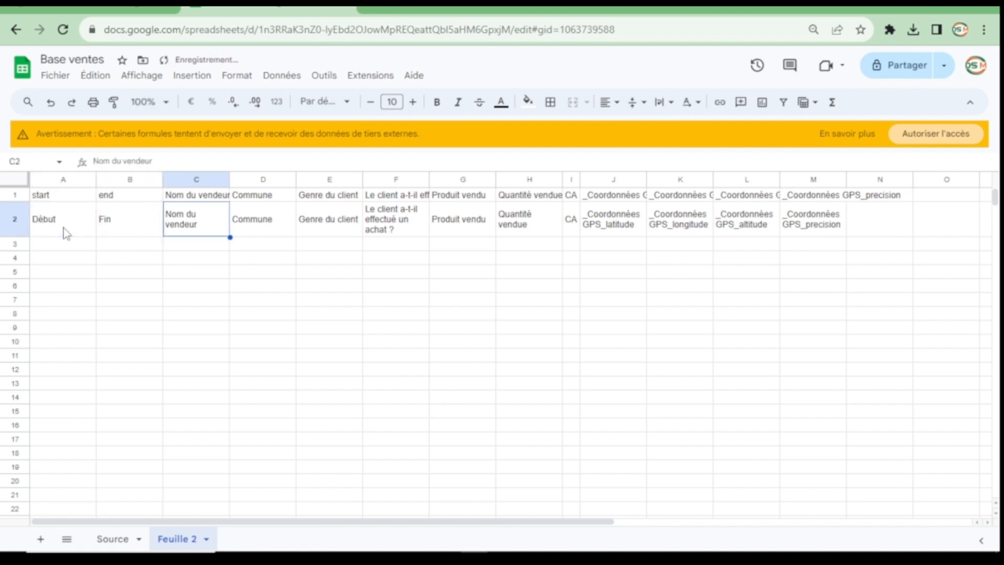
# Step: Remove the "_Coordonnées" prefix from the header in J2, leaving "GPS_latitude"
pyautogui.press('Tab')
pyautogui.press('Tab')
pyautogui.press('Tab')
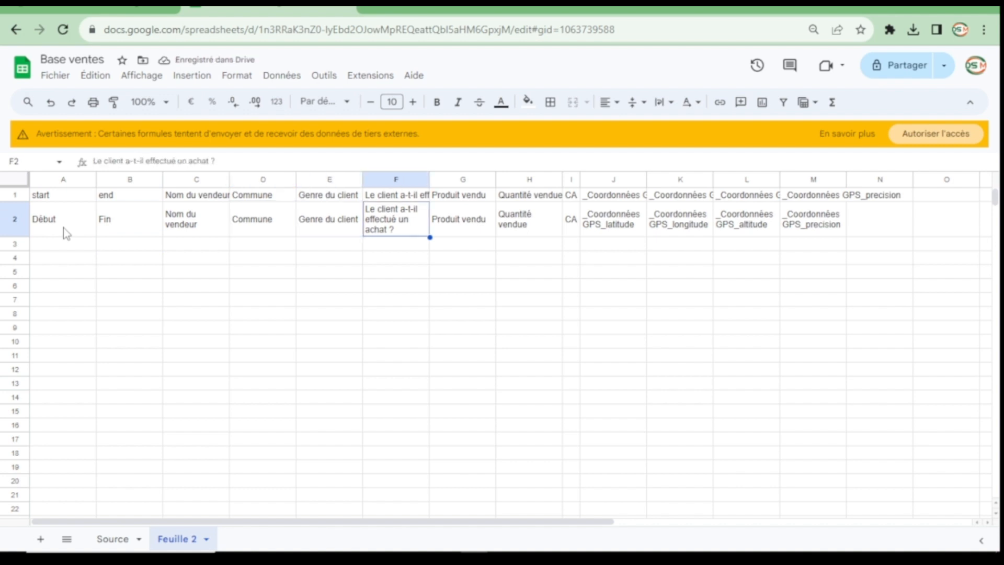
pyautogui.press('Tab')
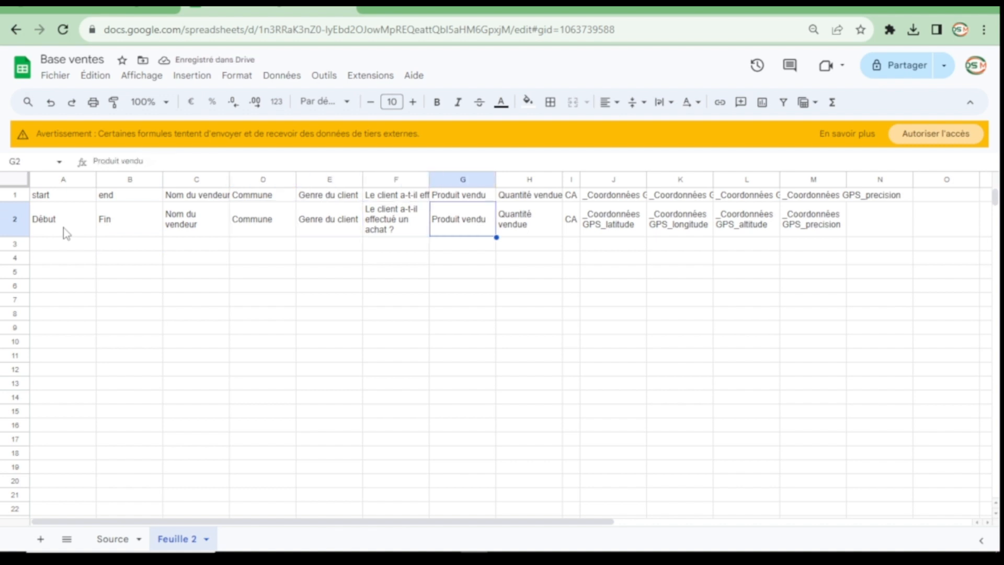
pyautogui.press('Tab')
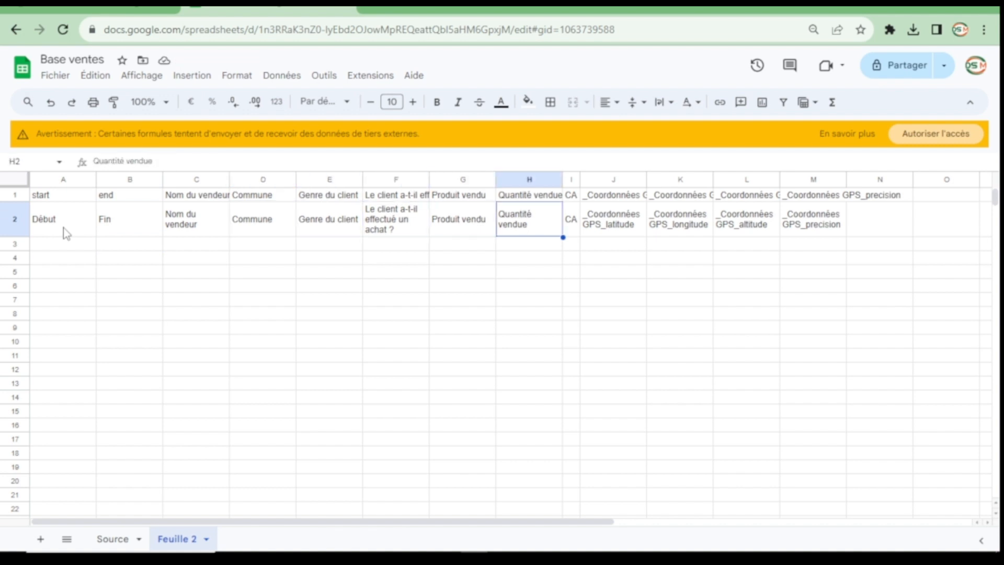
pyautogui.press('Tab')
pyautogui.press('Tab')
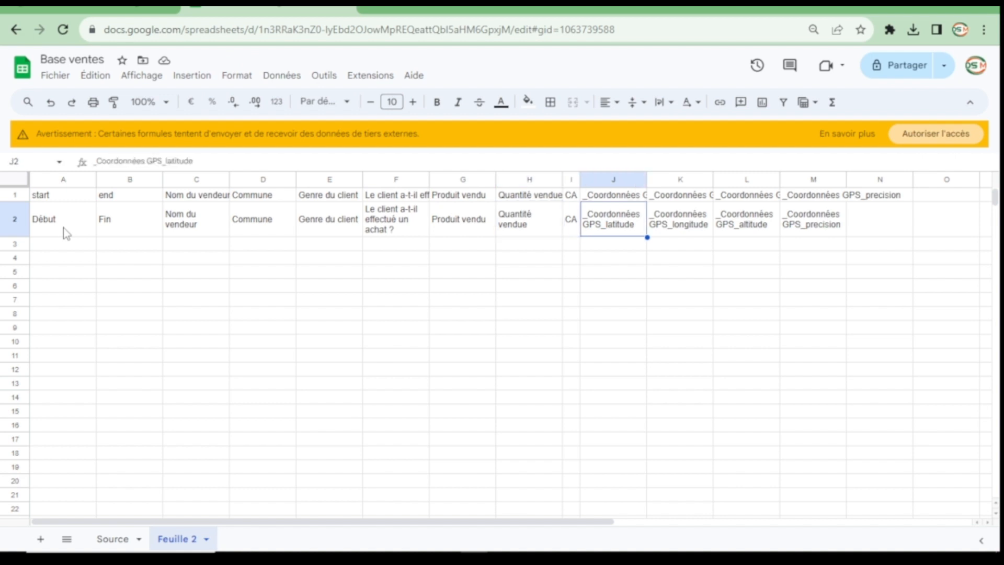
pyautogui.doubleClick(144, 161)
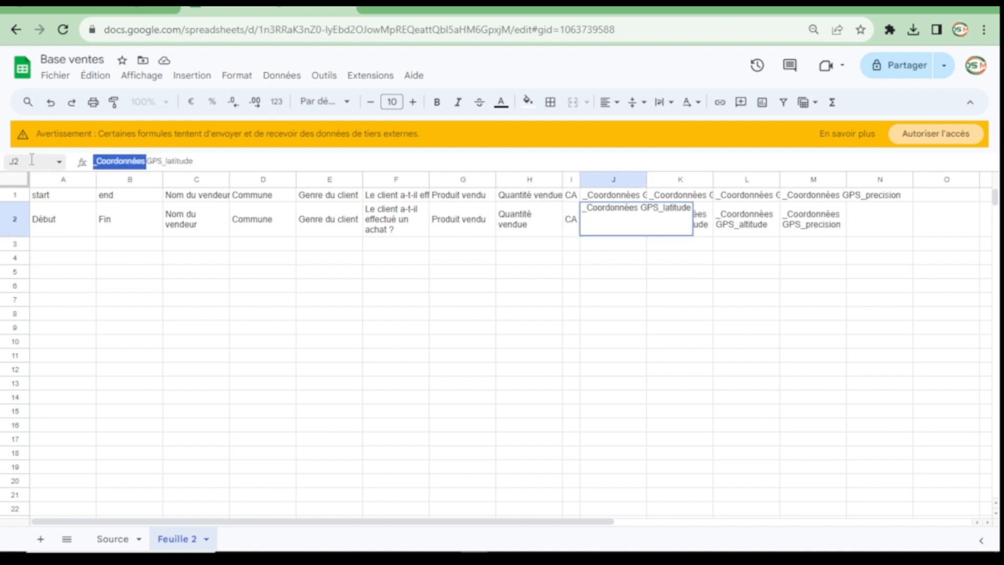
pyautogui.press('BackSpace')
pyautogui.press('Tab')
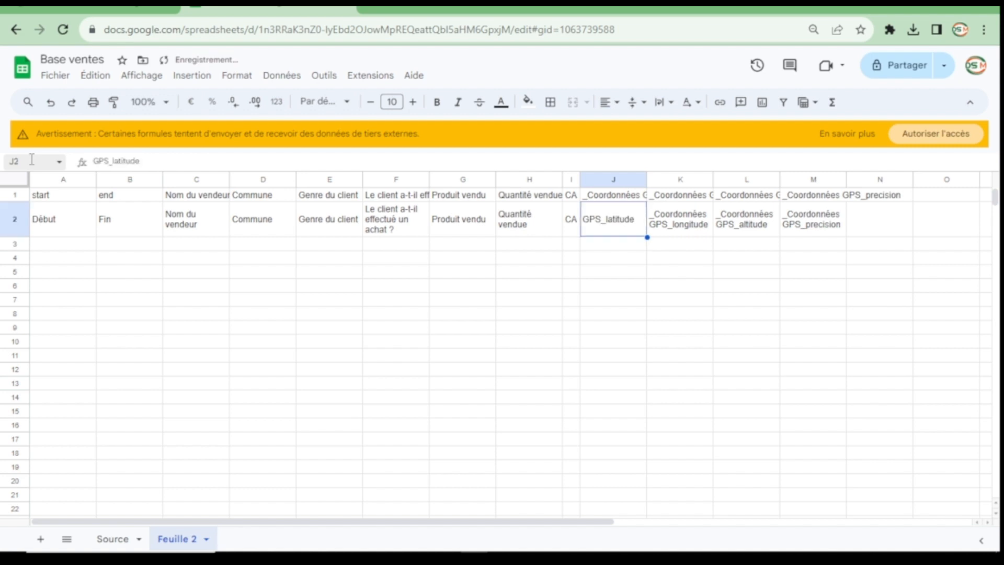
# Step: Shorten the headers in K2, L2 and M2 to "GPS_longitude", "GPS_altitude" and "GPS_precision"
pyautogui.doubleClick(148, 159)
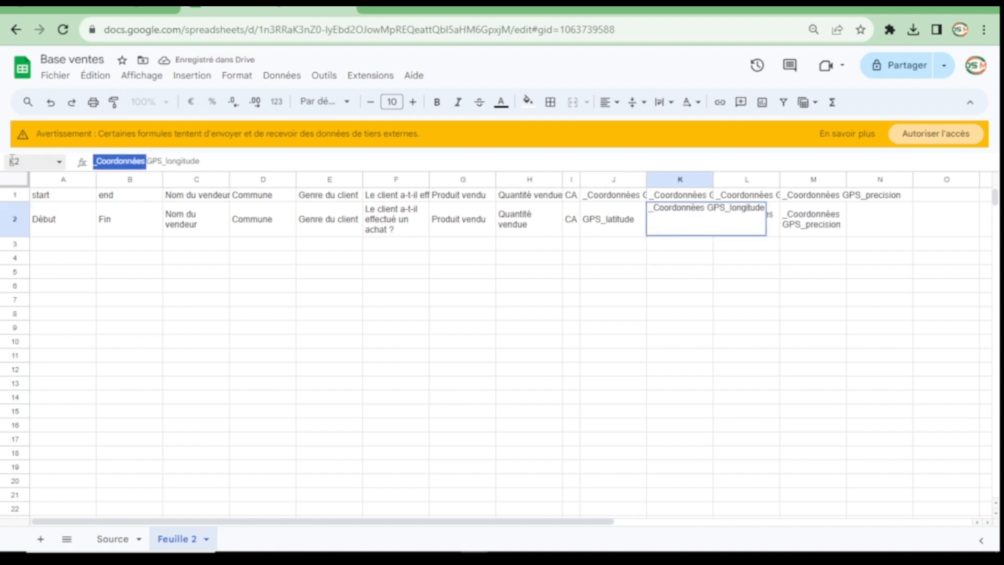
pyautogui.press('BackSpace')
pyautogui.press('Tab')
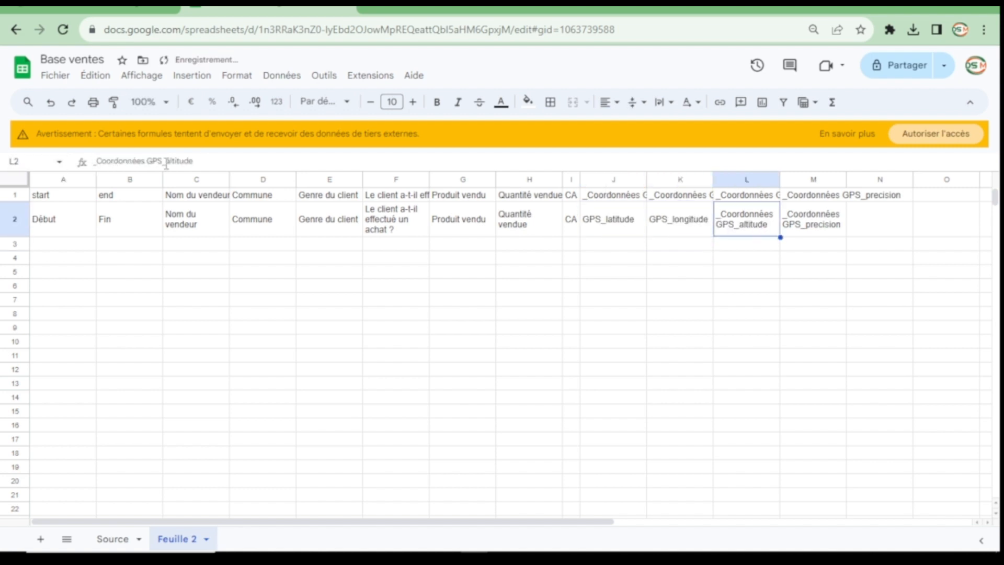
pyautogui.doubleClick(148, 161)
pyautogui.press('BackSpace')
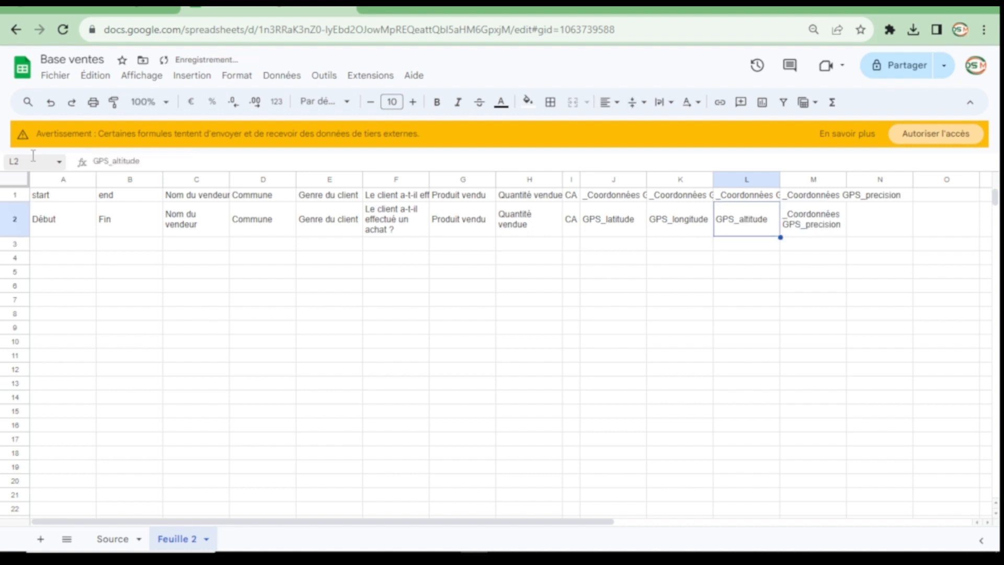
pyautogui.press('Tab')
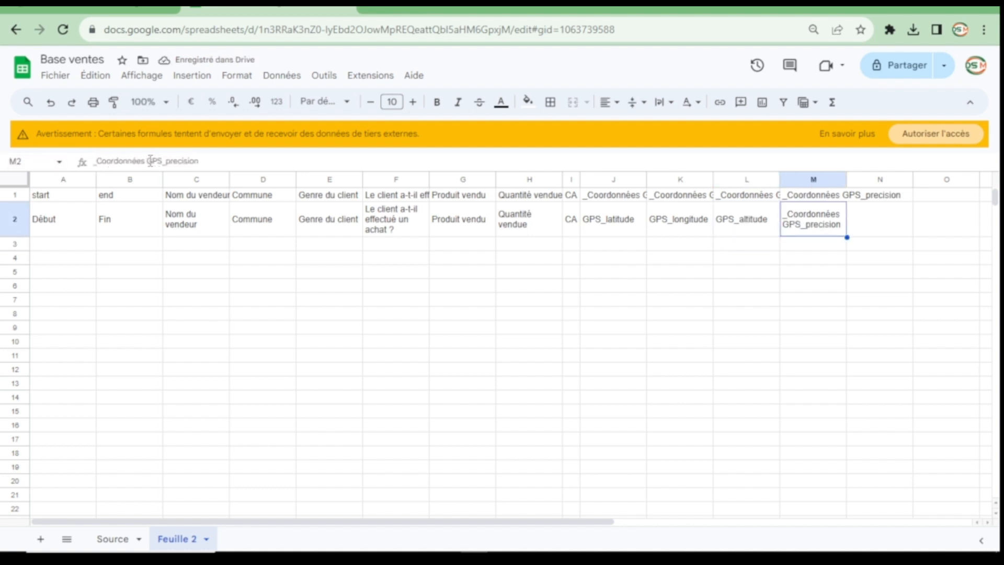
pyautogui.doubleClick(149, 160)
pyautogui.press('BackSpace')
# Step: Fill the header cells A2:M2 with a dark teal background color
pyautogui.press('Left')
pyautogui.press('Left')
pyautogui.press('Left')
pyautogui.press('Left')
pyautogui.press('Left')
pyautogui.press('Left')
pyautogui.press('Left')
pyautogui.press('Left')
pyautogui.press('Left')
pyautogui.press('Left')
pyautogui.press('Left')
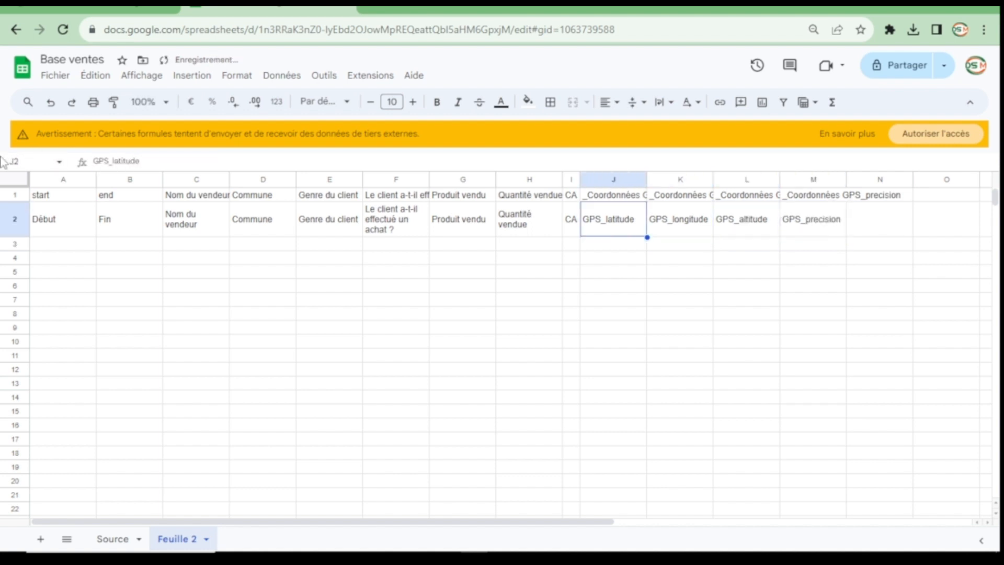
pyautogui.press('Left')
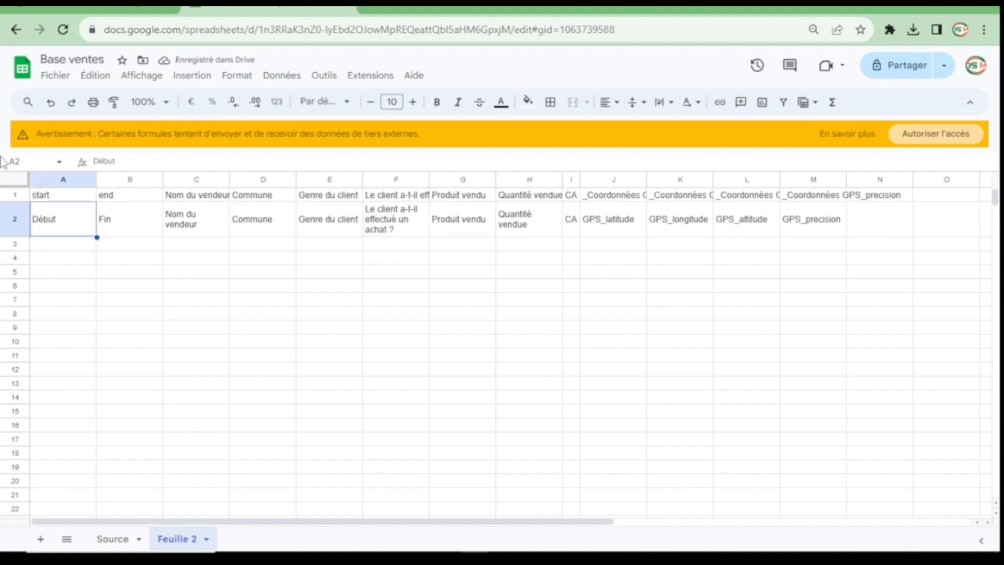
pyautogui.hotkey('ctrl', 'shift', 'Right')
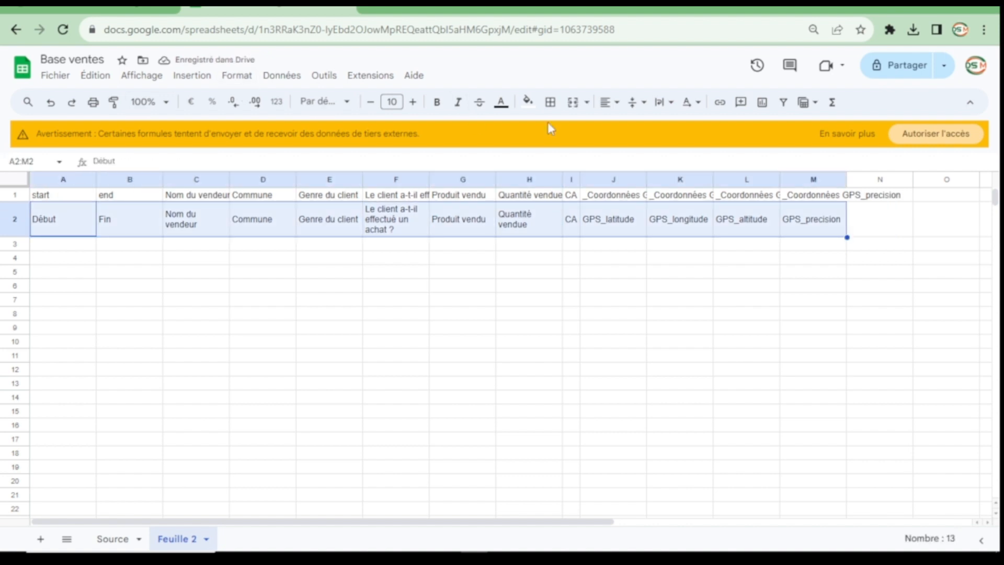
pyautogui.click(528, 101)
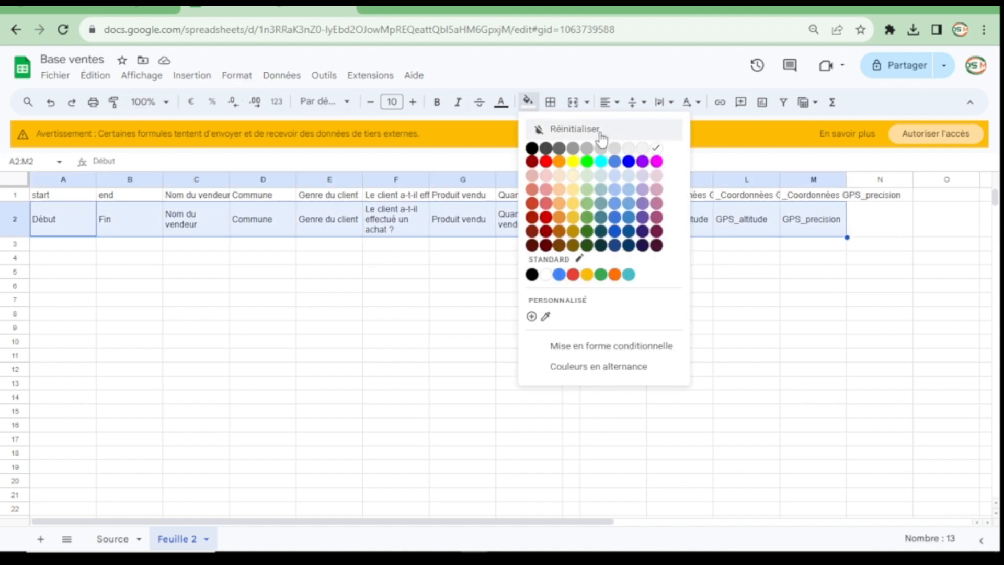
pyautogui.click(601, 245)
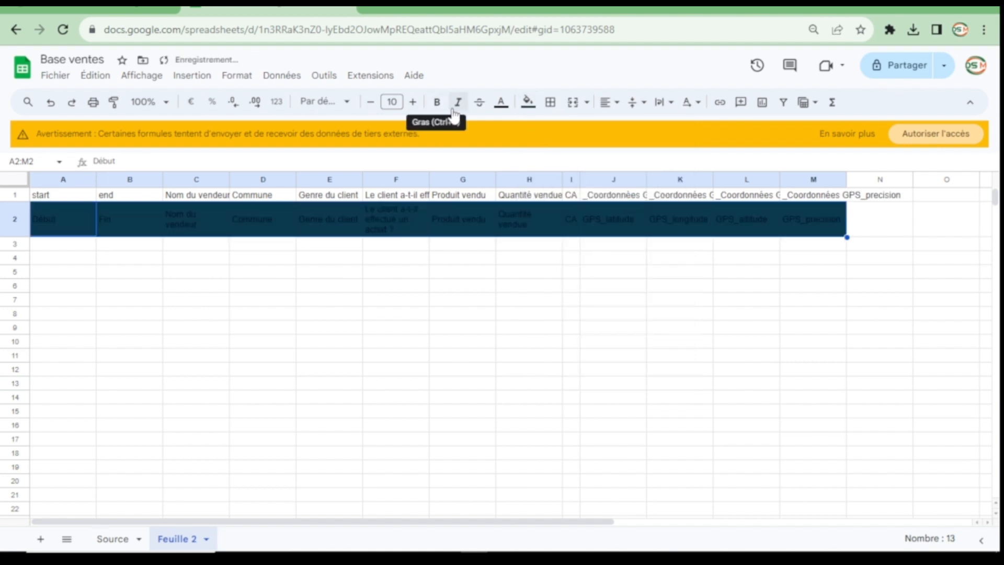
# Step: Make the header text in A2:M2 bold and white
pyautogui.click(437, 104)
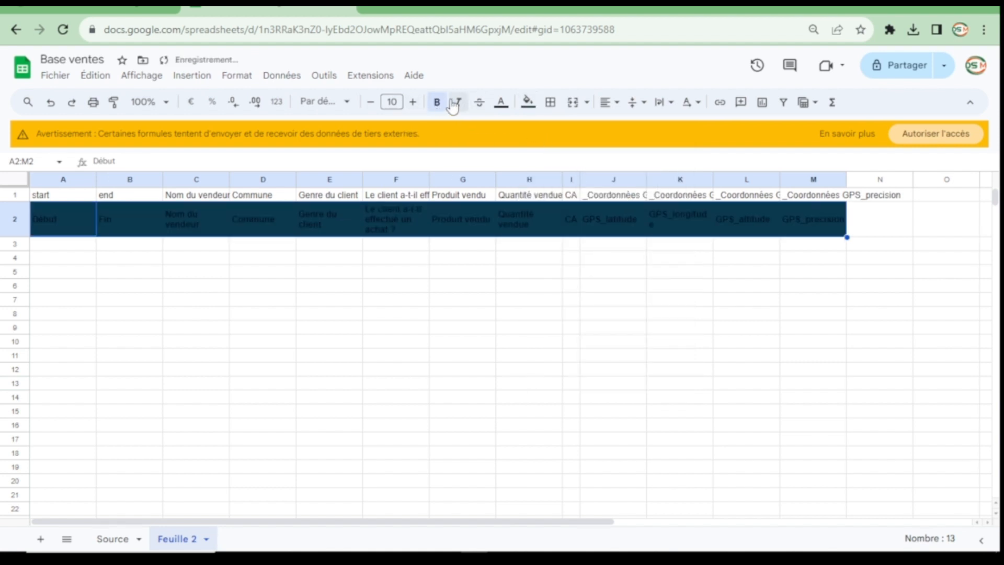
pyautogui.click(502, 103)
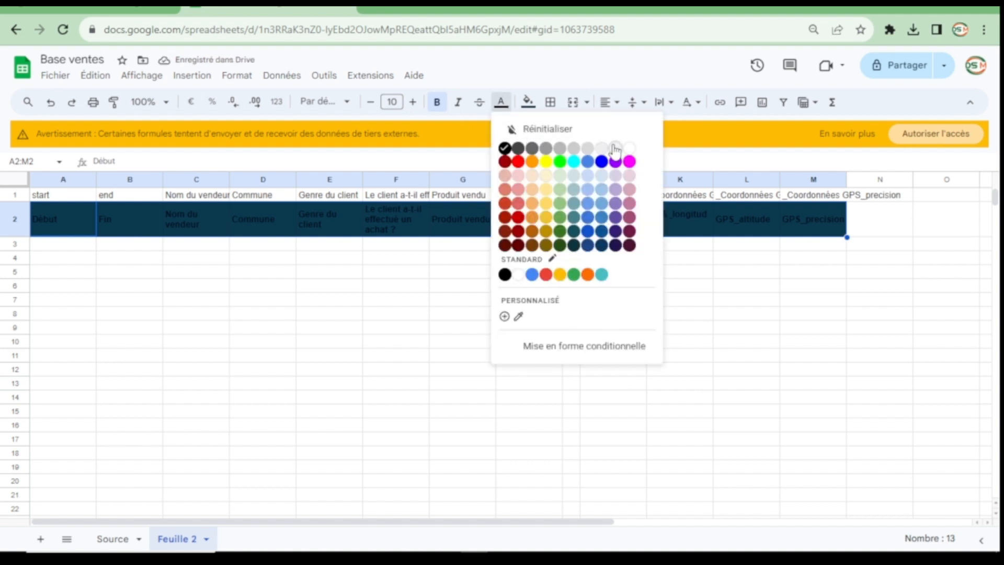
pyautogui.click(629, 148)
pyautogui.click(539, 259)
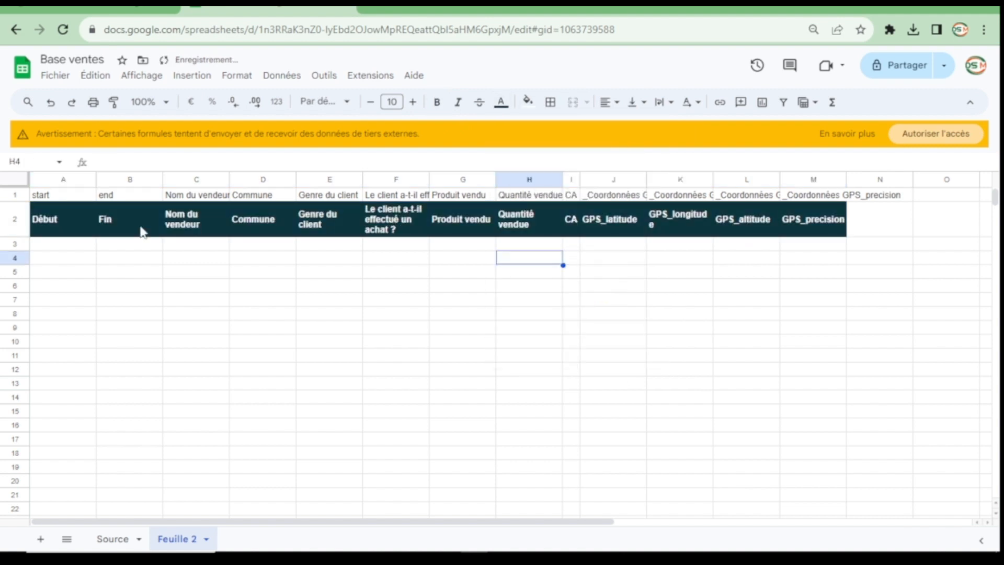
# Step: Rename the second sheet, "Feuille 2", as "Base_vente"
pyautogui.click(46, 230)
pyautogui.press('Down')
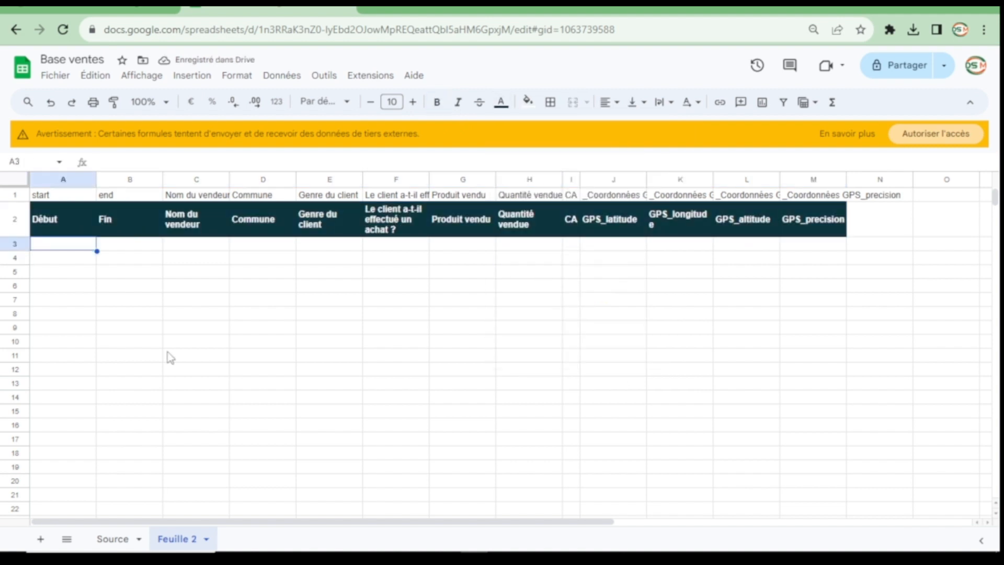
pyautogui.doubleClick(167, 540)
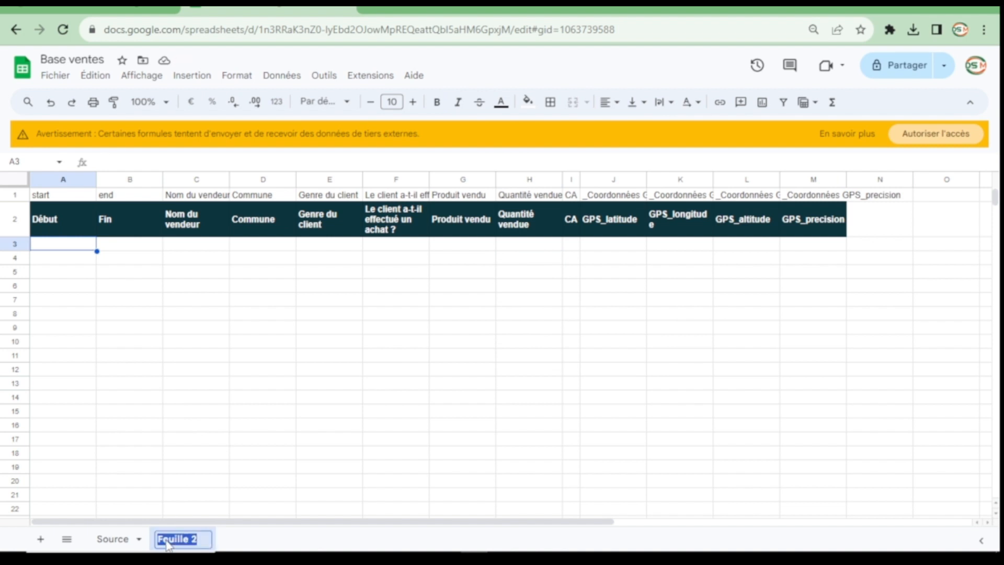
pyautogui.write('Vente')
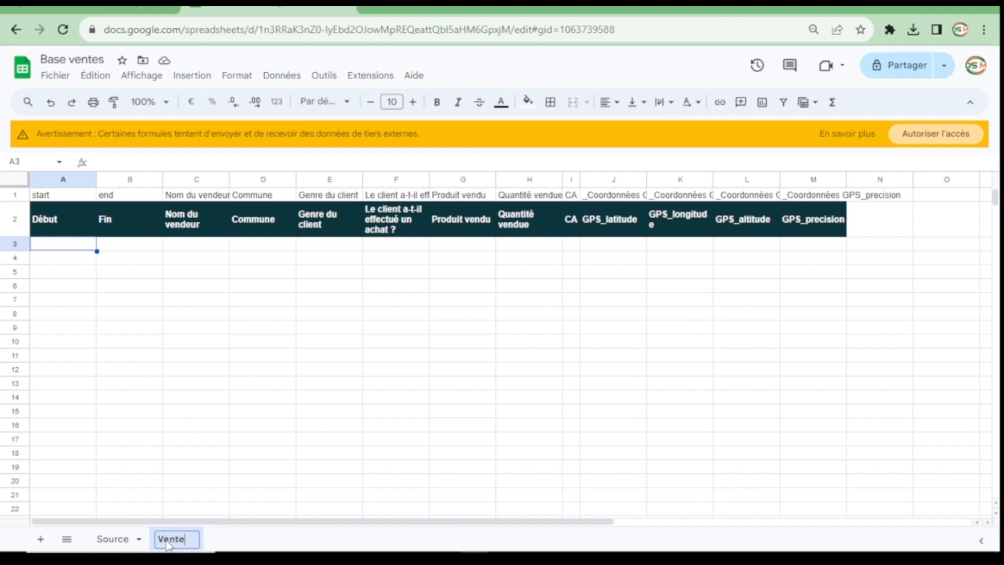
pyautogui.press('BackSpace')
pyautogui.press('BackSpace')
pyautogui.press('BackSpace')
pyautogui.press('BackSpace')
pyautogui.press('BackSpace')
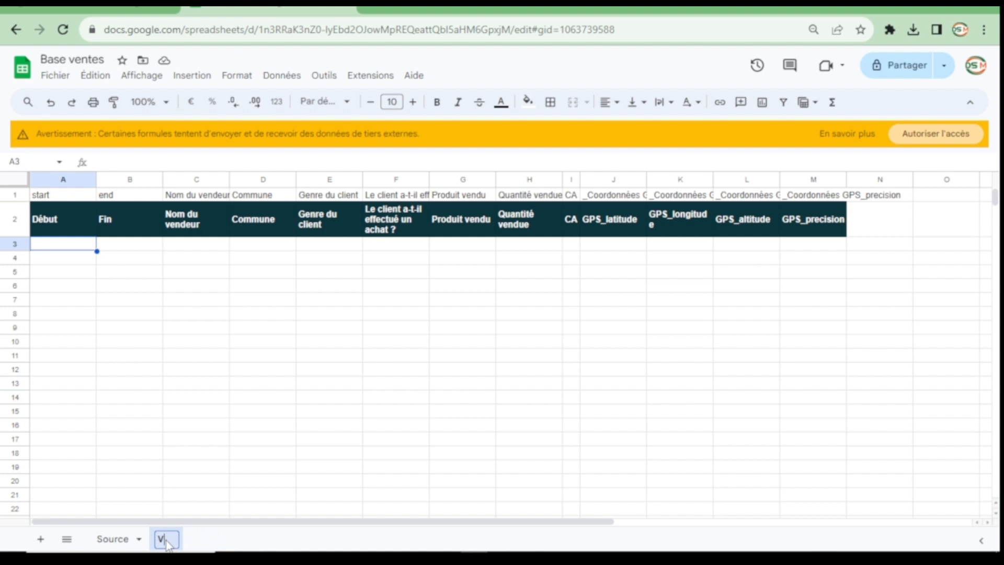
pyautogui.write('Base')
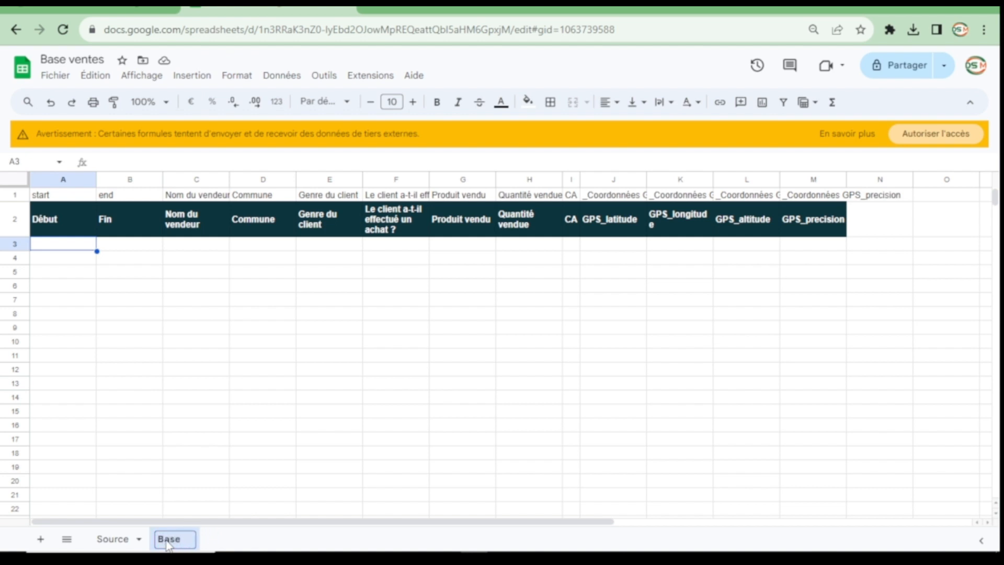
pyautogui.write('_vente')
pyautogui.press('Return')
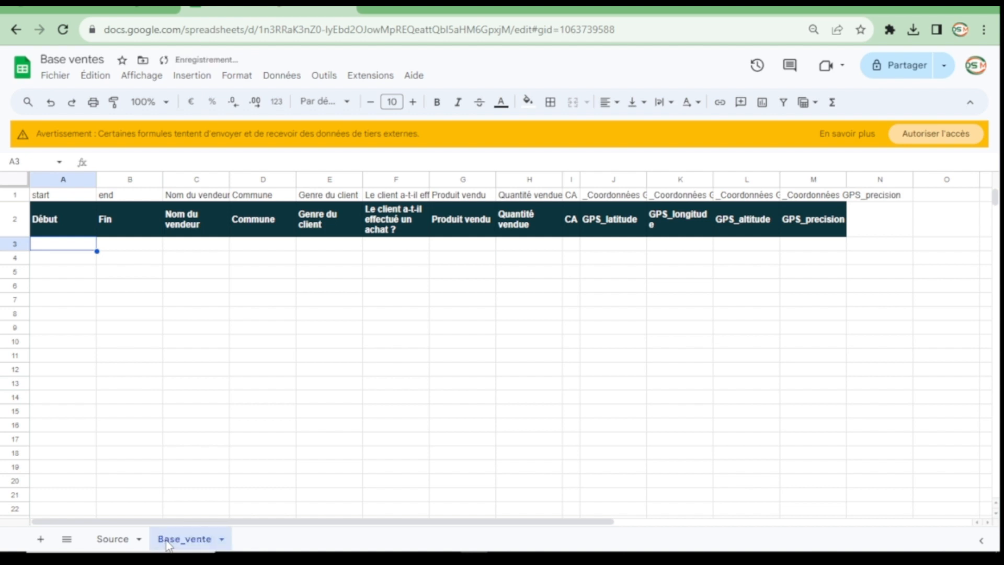
pyautogui.click(111, 540)
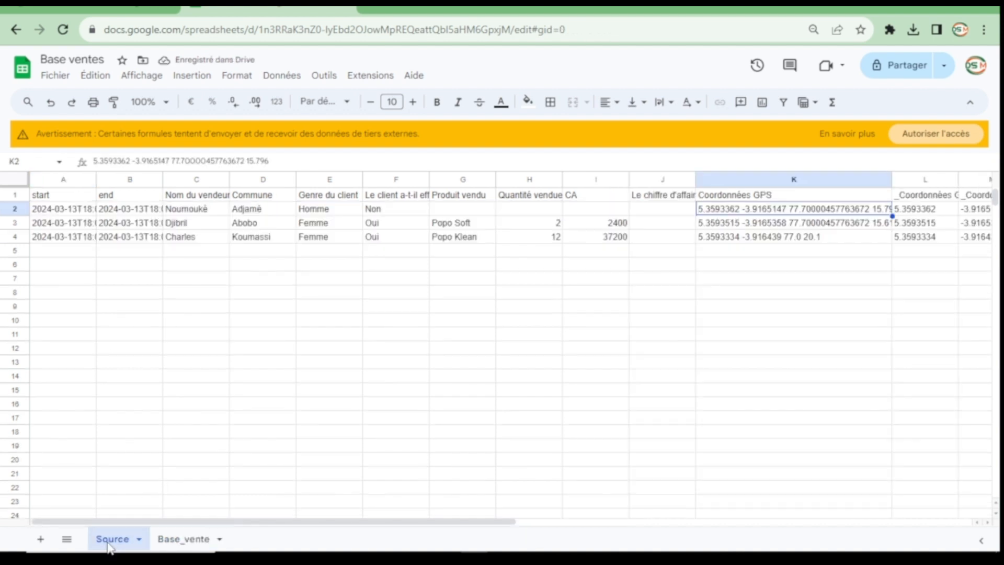
pyautogui.click(184, 540)
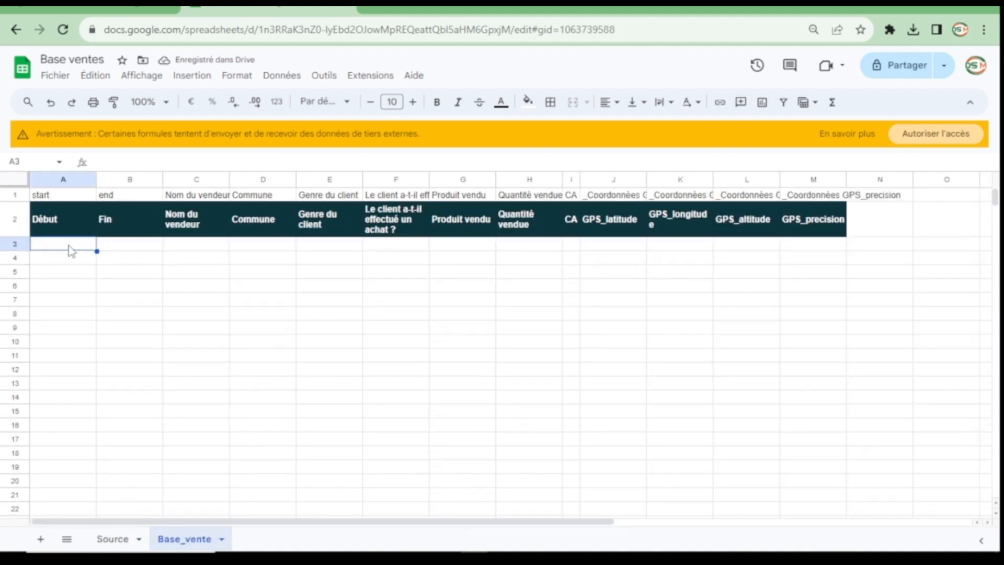
pyautogui.moveTo(72, 251); pyautogui.dragTo(811, 348)
pyautogui.click(630, 291)
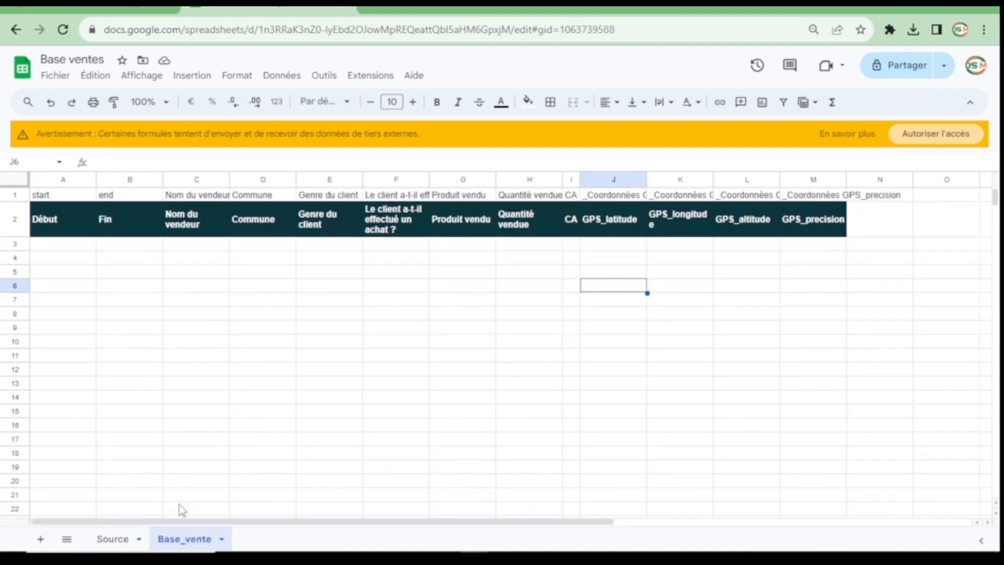
# Step: Define a named range "Plage_source" covering all cells of the Source sheet
pyautogui.click(112, 538)
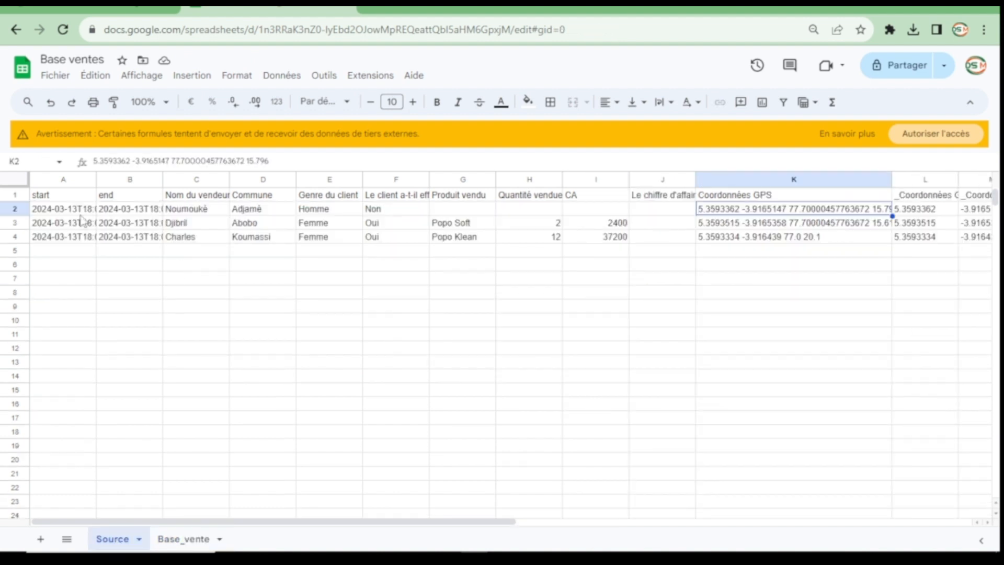
pyautogui.click(21, 184)
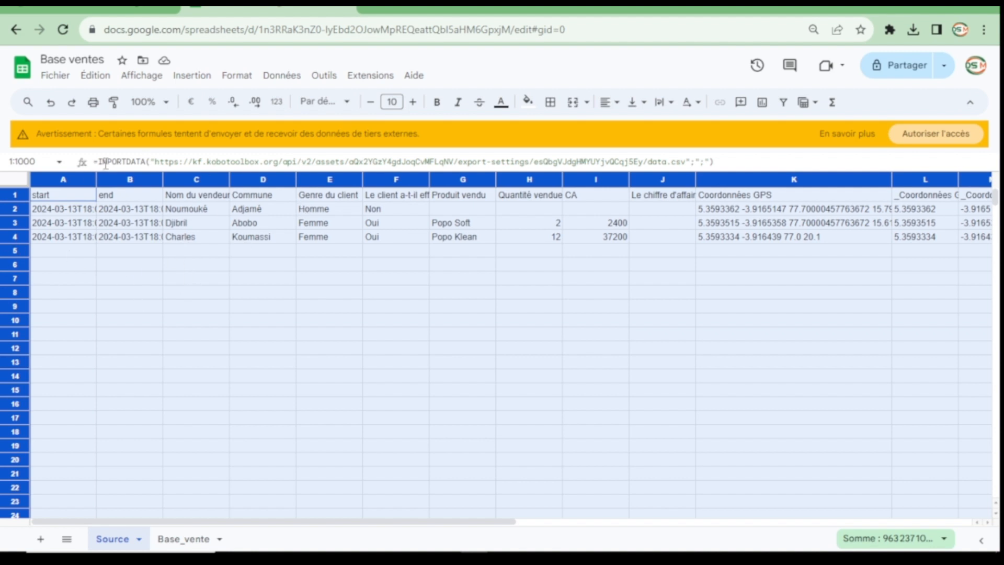
pyautogui.click(281, 76)
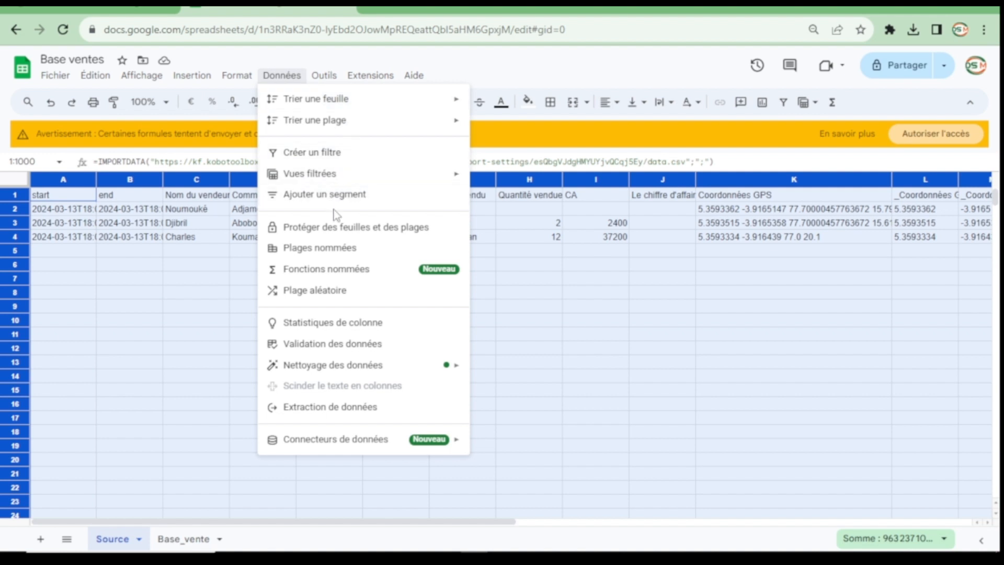
pyautogui.click(330, 249)
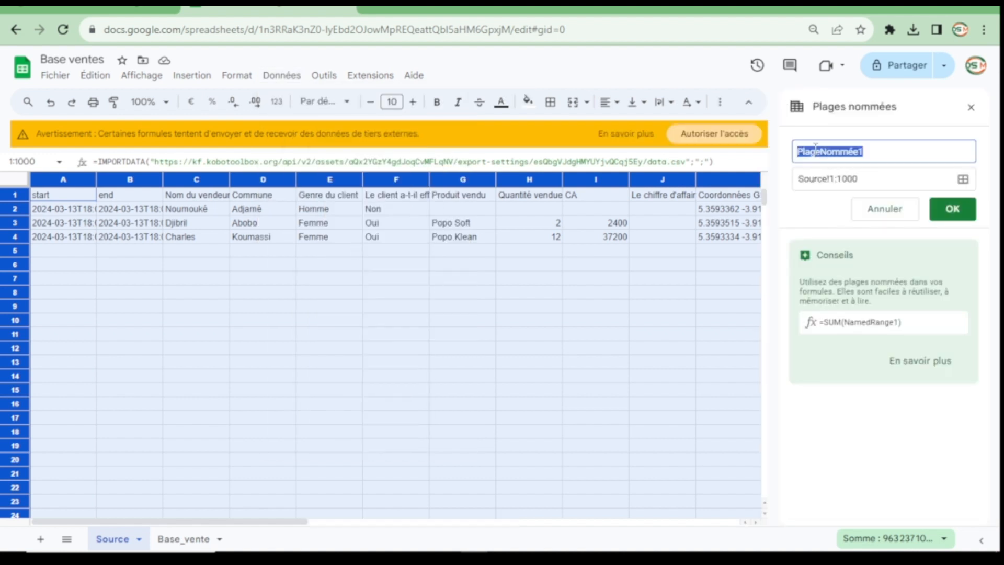
pyautogui.write('Pl')
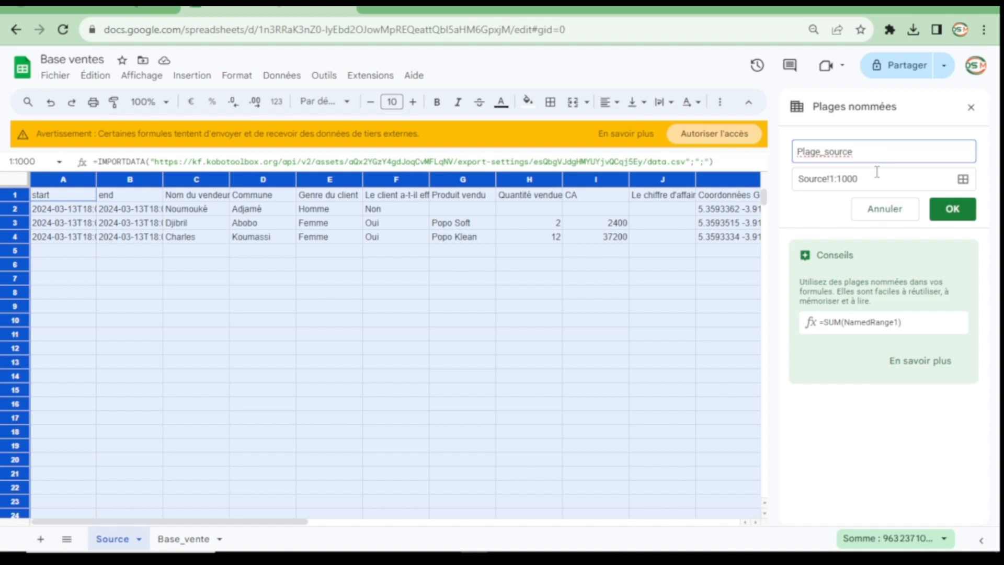
pyautogui.click(952, 209)
pyautogui.click(638, 269)
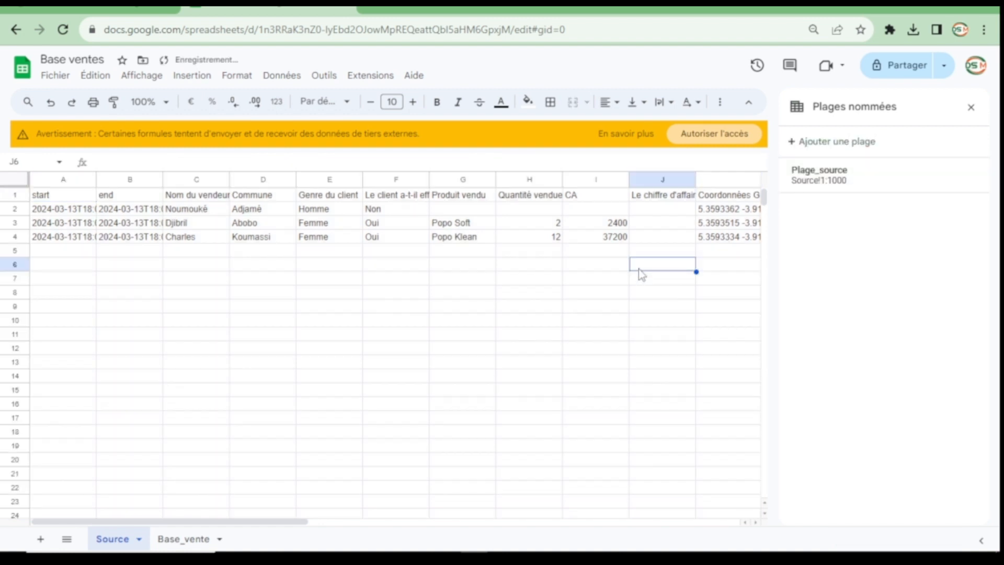
# Step: Begin an INDEX formula in cell A3 of Base_vente with Plage_source as its reference
pyautogui.click(172, 539)
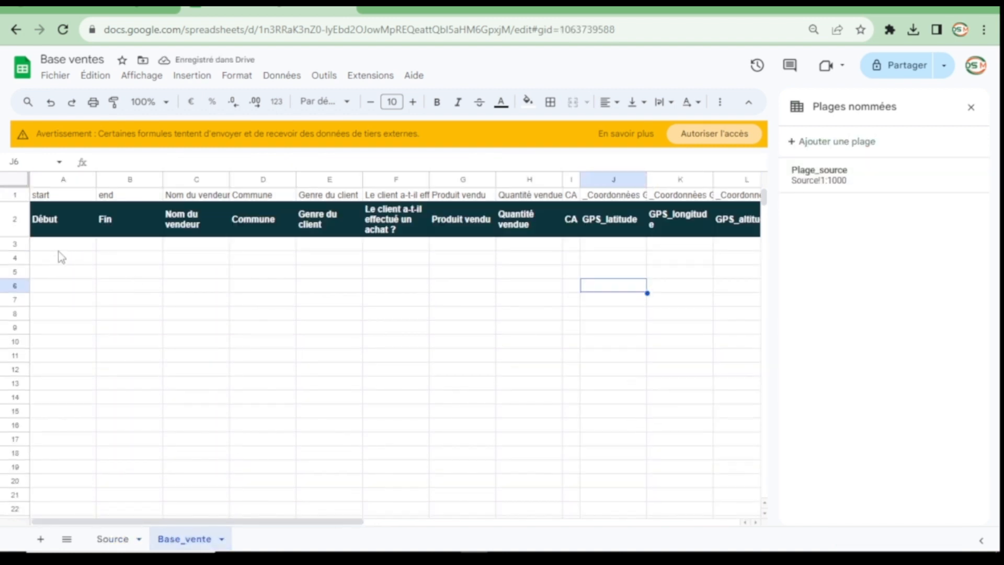
pyautogui.click(57, 243)
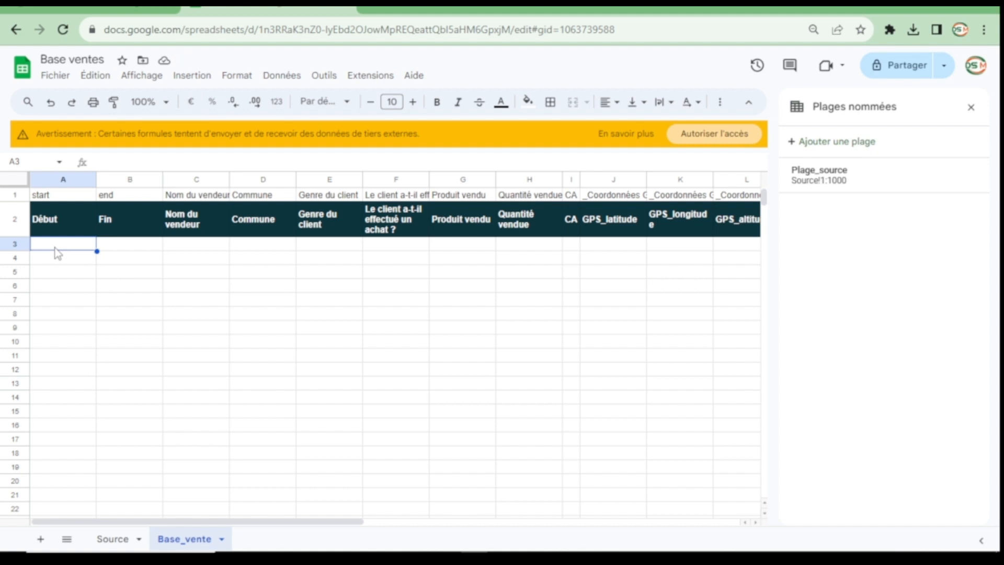
pyautogui.click(116, 542)
pyautogui.click(45, 211)
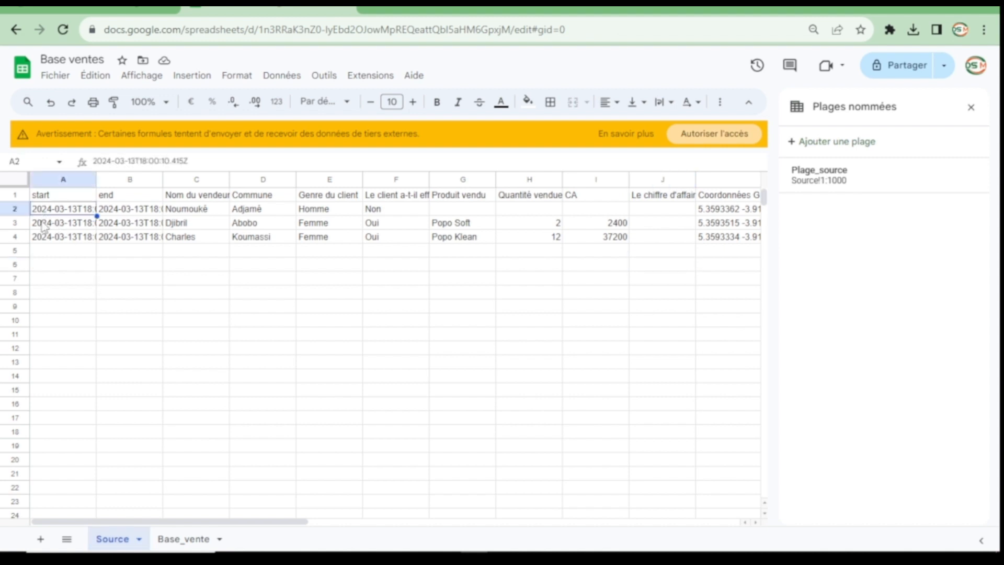
pyautogui.click(183, 541)
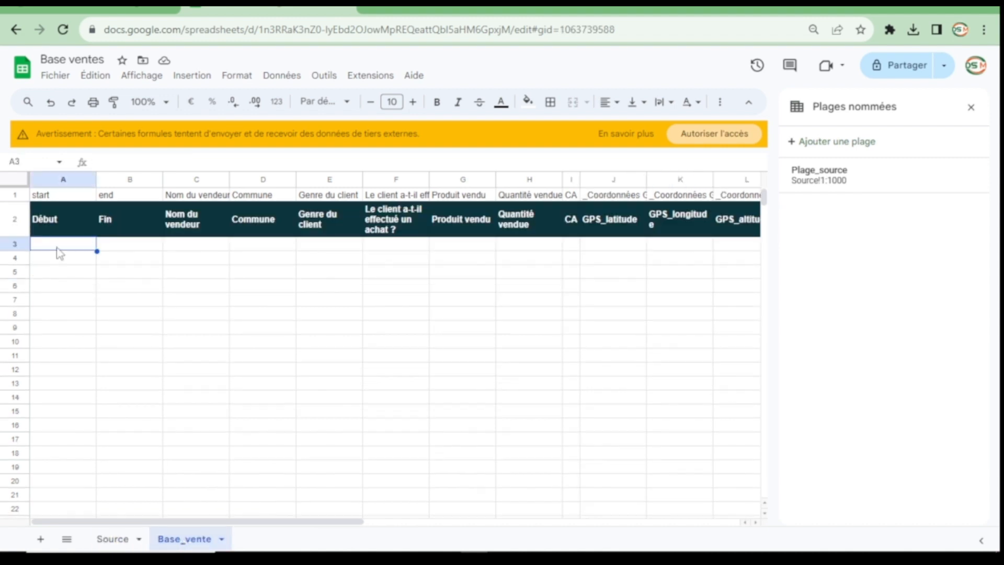
pyautogui.write('=')
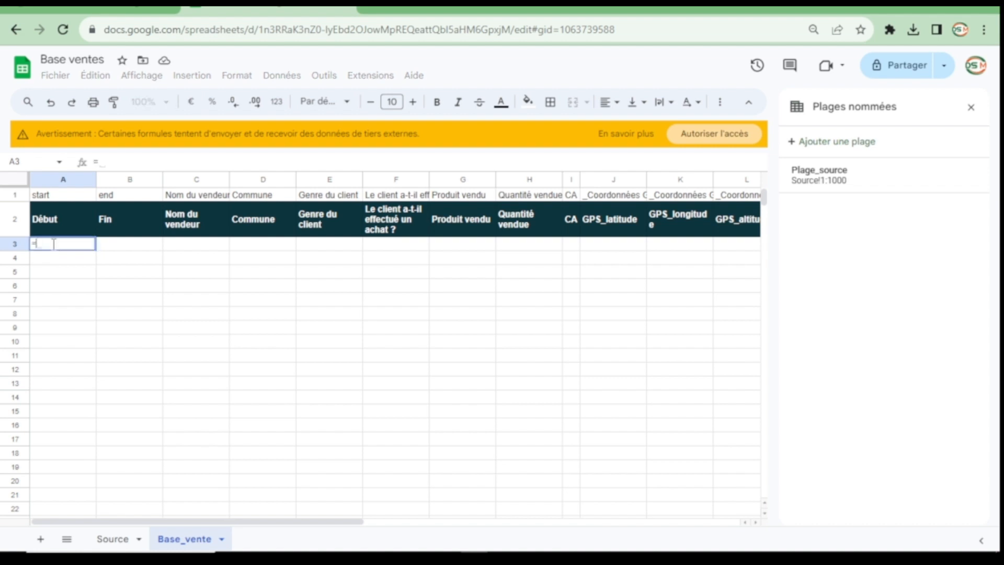
pyautogui.write('inde')
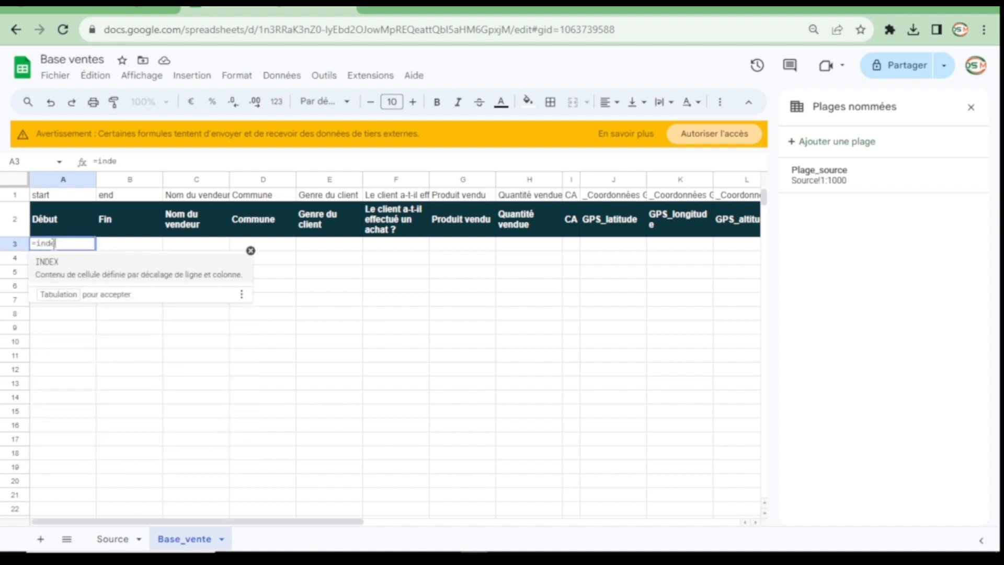
pyautogui.click(61, 266)
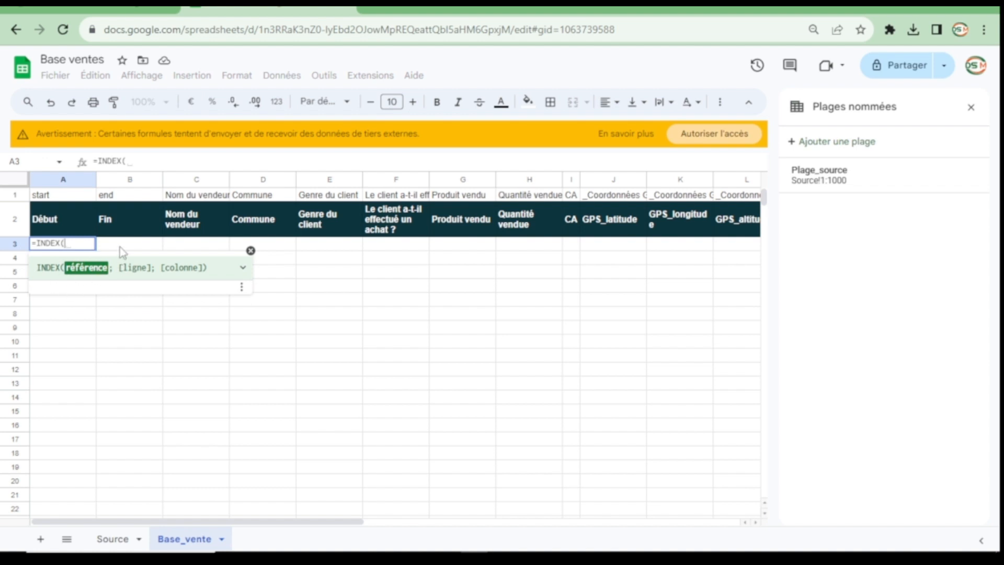
pyautogui.write('pl')
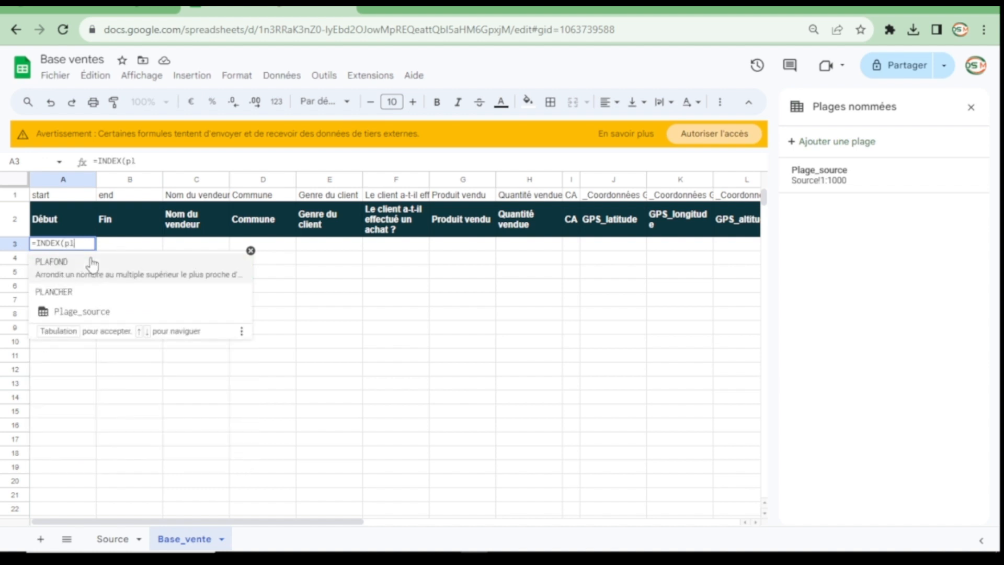
pyautogui.click(66, 306)
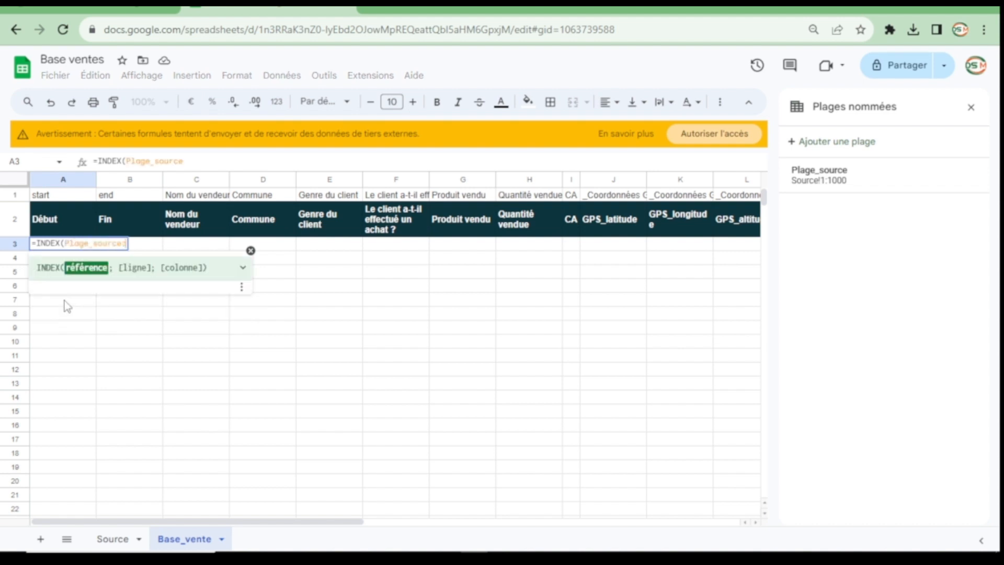
pyautogui.write(';')
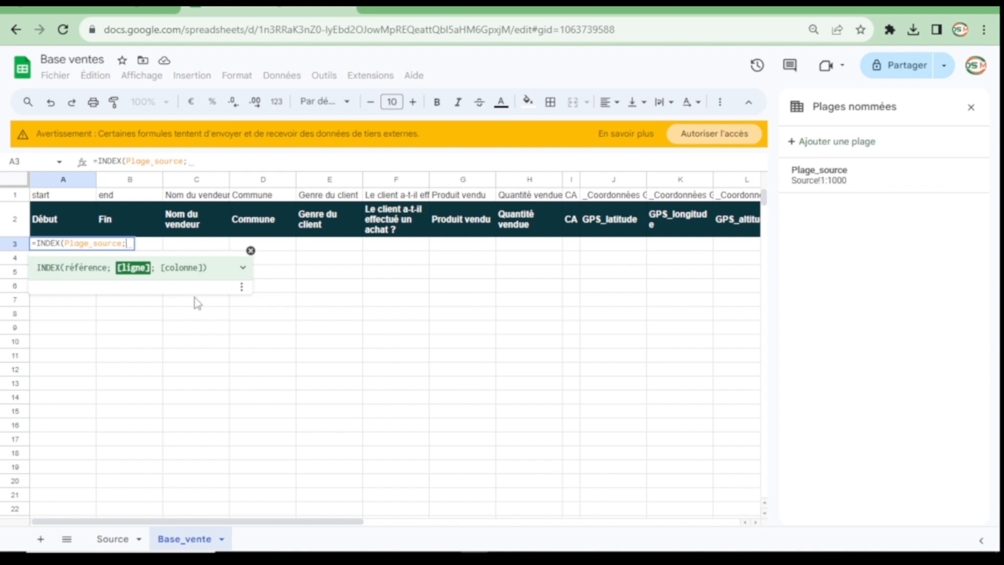
# Step: Enter LIGNE()-1 as the row argument of the INDEX formula in A3
pyautogui.write('li')
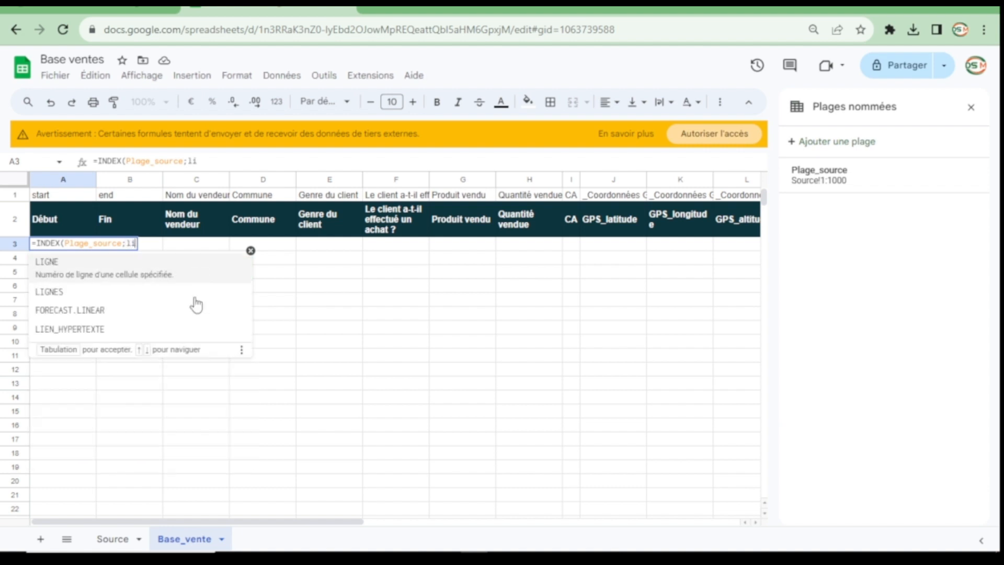
pyautogui.click(64, 267)
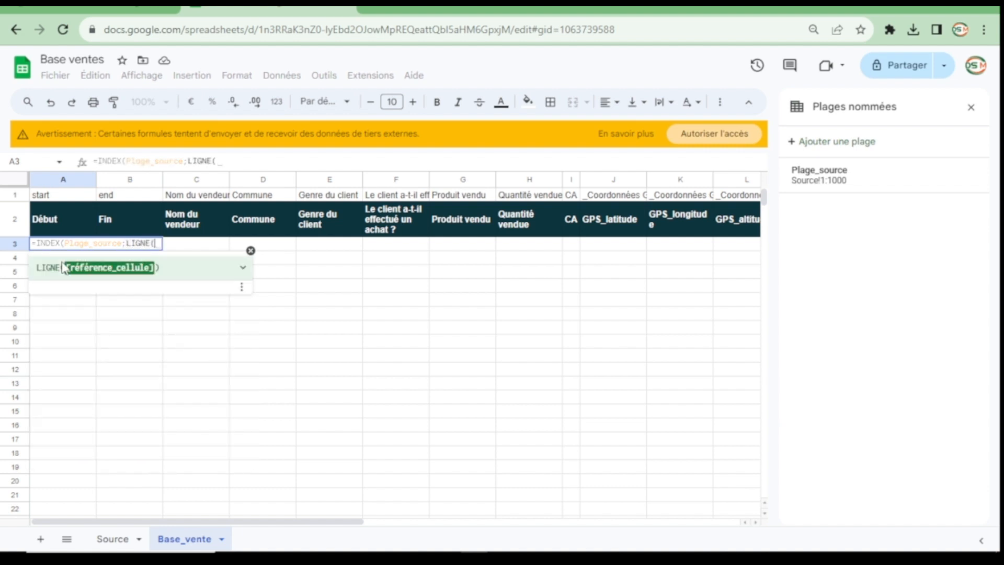
pyautogui.write(')-1')
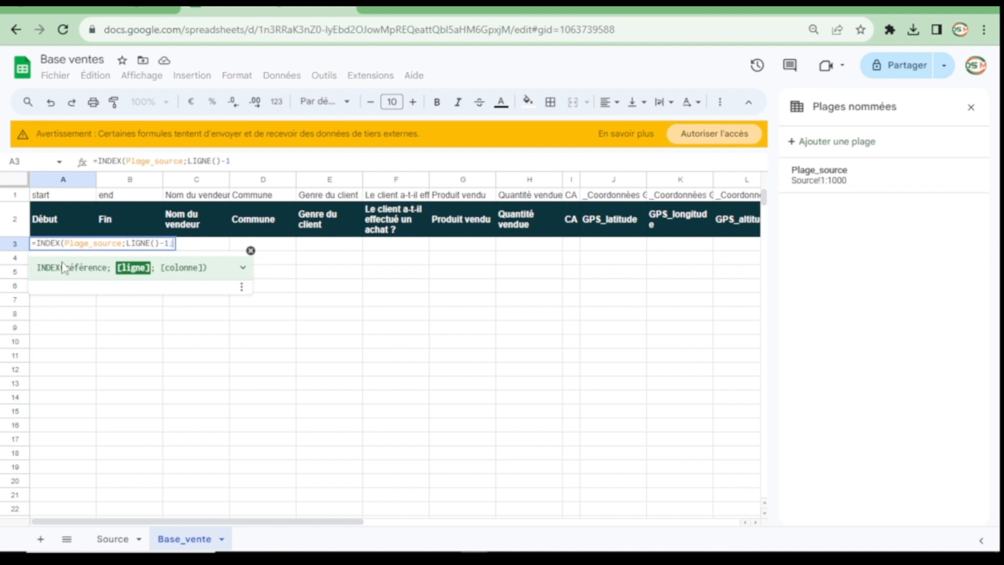
pyautogui.write(';')
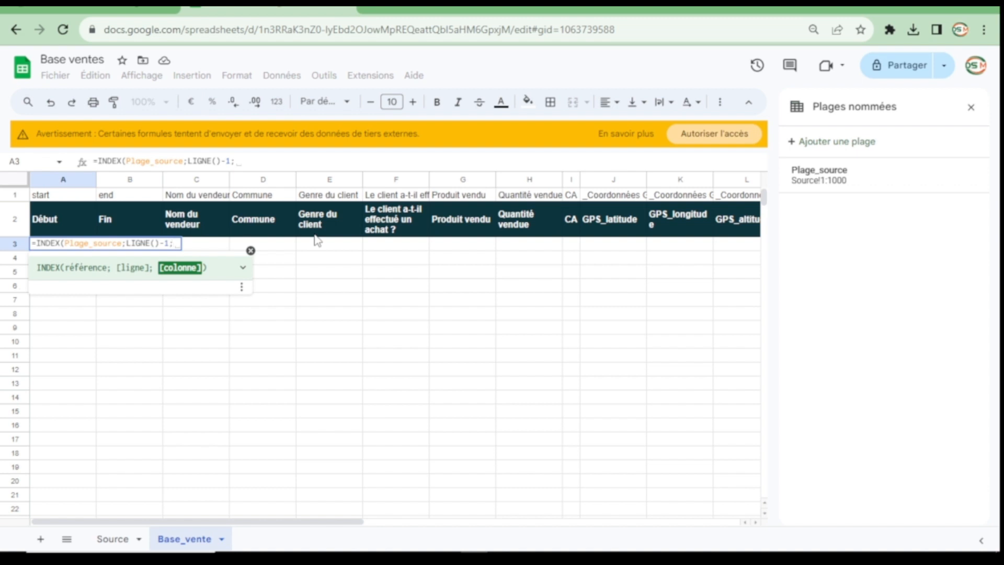
# Step: Add an EQUIV function as the INDEX column argument, with the row-locked header reference A$2 as its search key
pyautogui.write('equ')
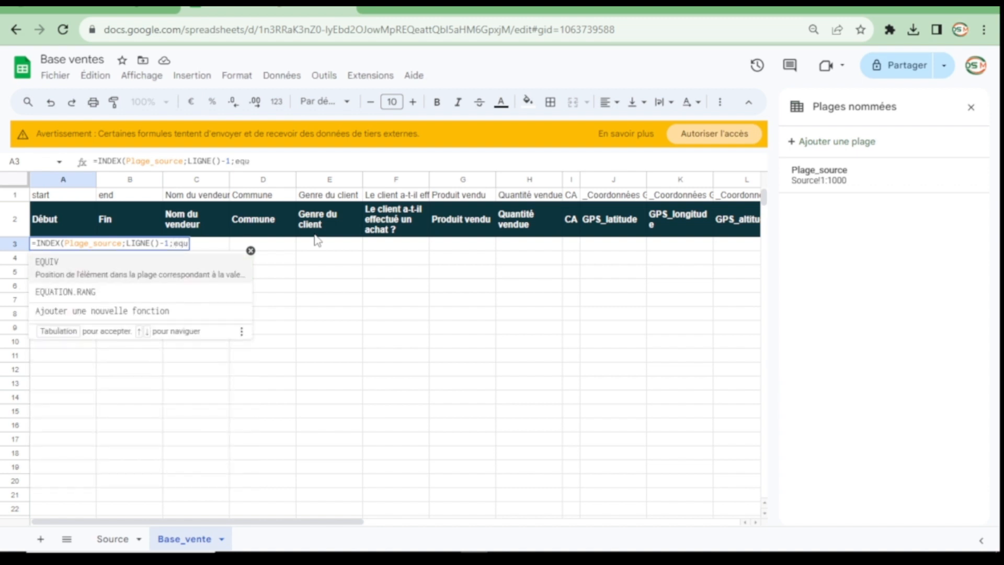
pyautogui.write('iv(')
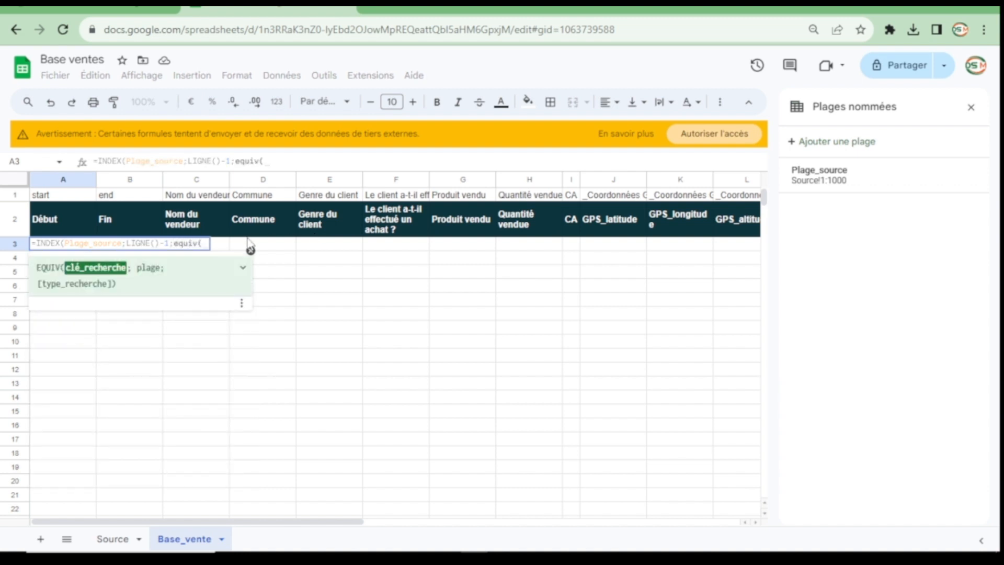
pyautogui.click(63, 222)
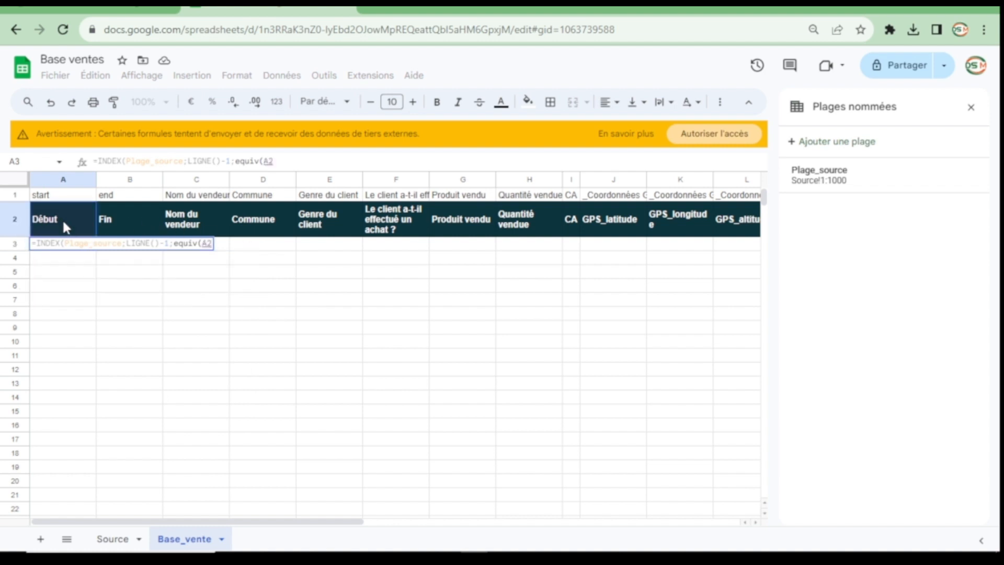
pyautogui.press('F4')
pyautogui.press('F4')
pyautogui.write(';')
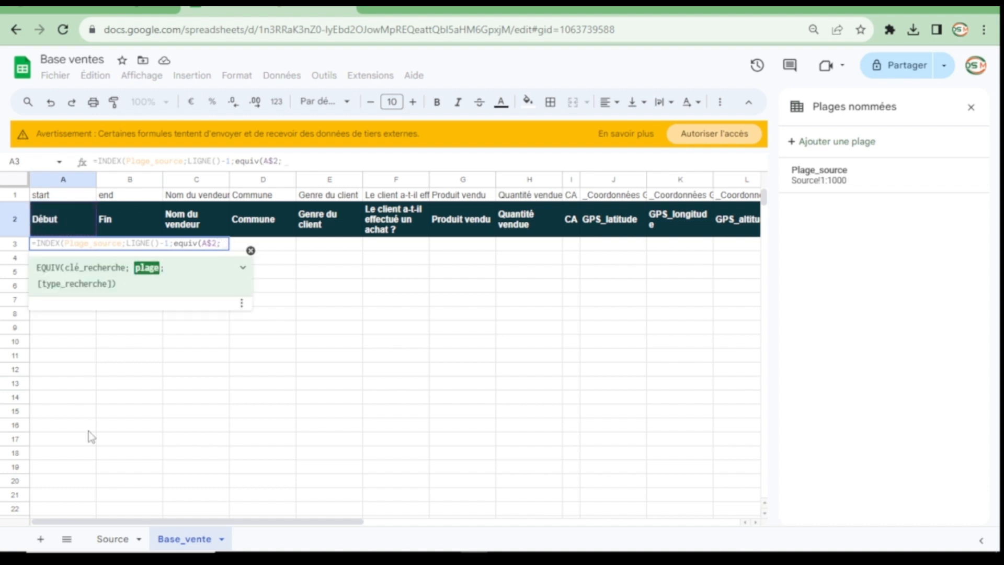
# Step: Complete the EQUIV function with Source!$1:$1 as the absolute lookup range and match type 0, and validate the INDEX formula in A3
pyautogui.click(112, 538)
pyautogui.click(23, 197)
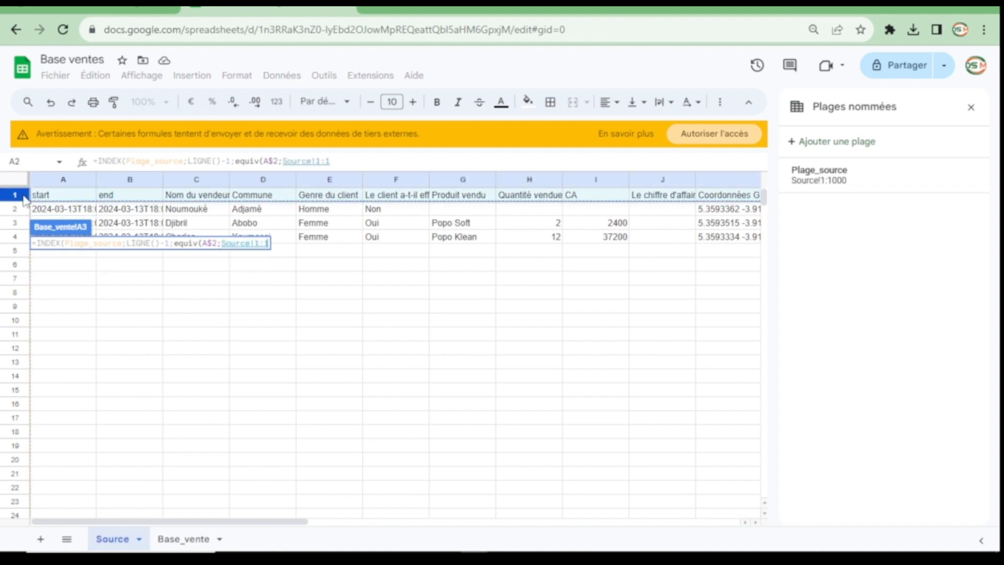
pyautogui.press('F4')
pyautogui.write(';')
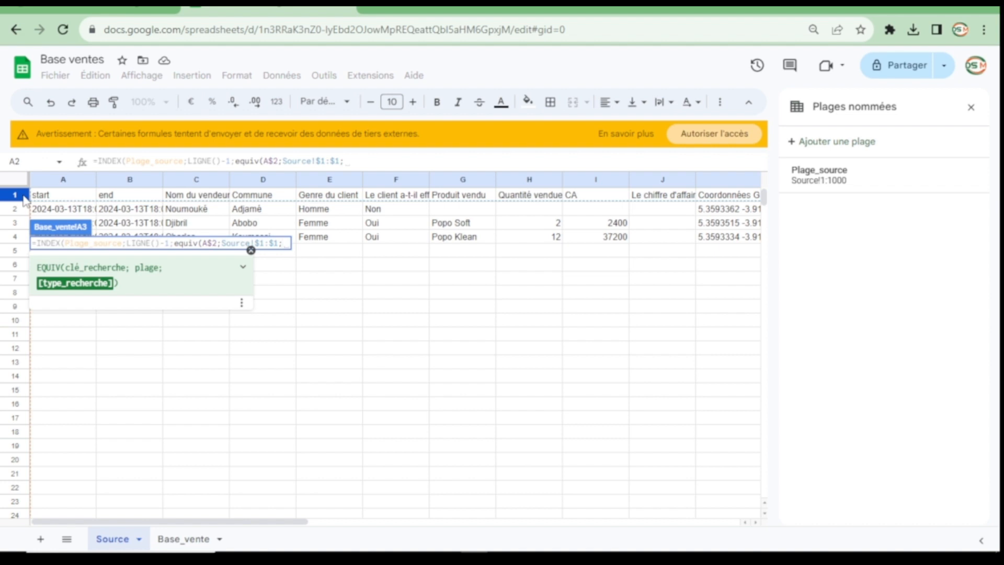
pyautogui.write('0)')
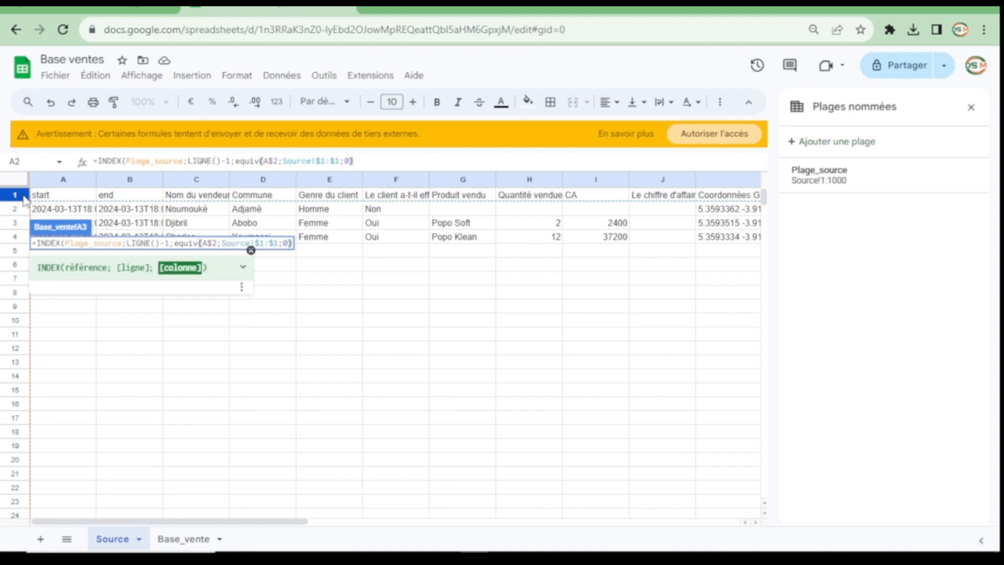
pyautogui.write(')')
pyautogui.press('Return')
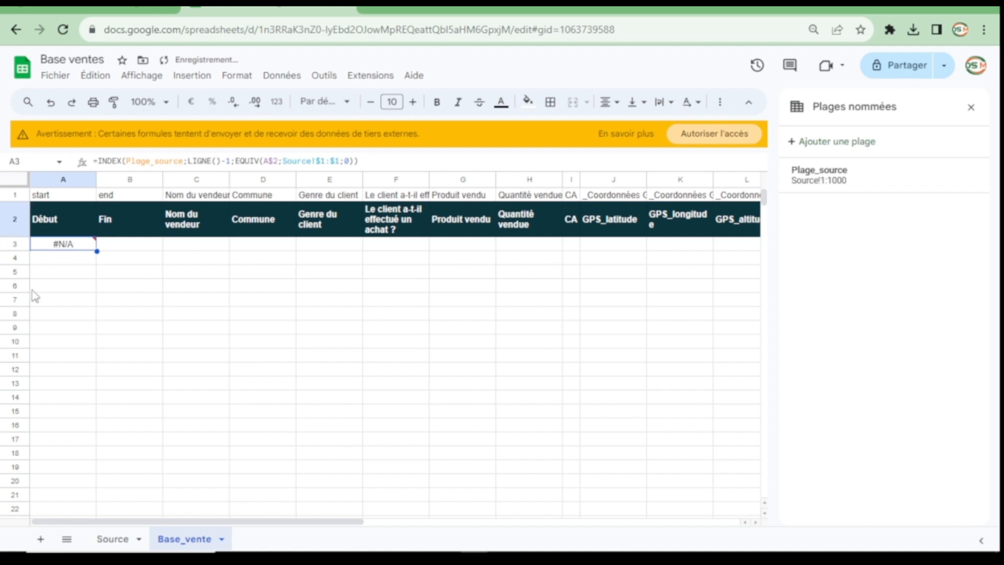
# Step: Correct the EQUIV search key in the A3 formula to A$1 so it refers to the original source header
pyautogui.moveTo(71, 239)
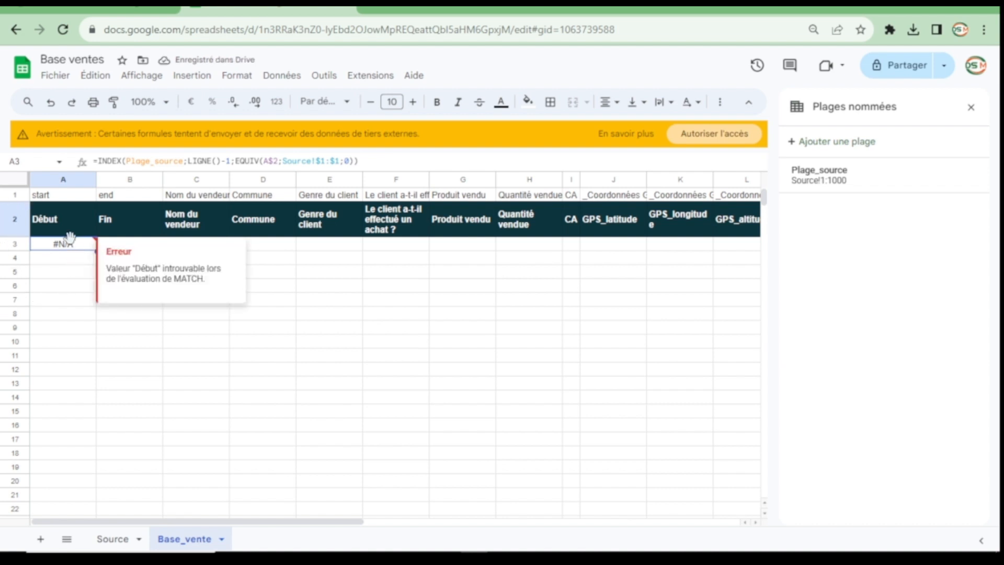
pyautogui.click(58, 228)
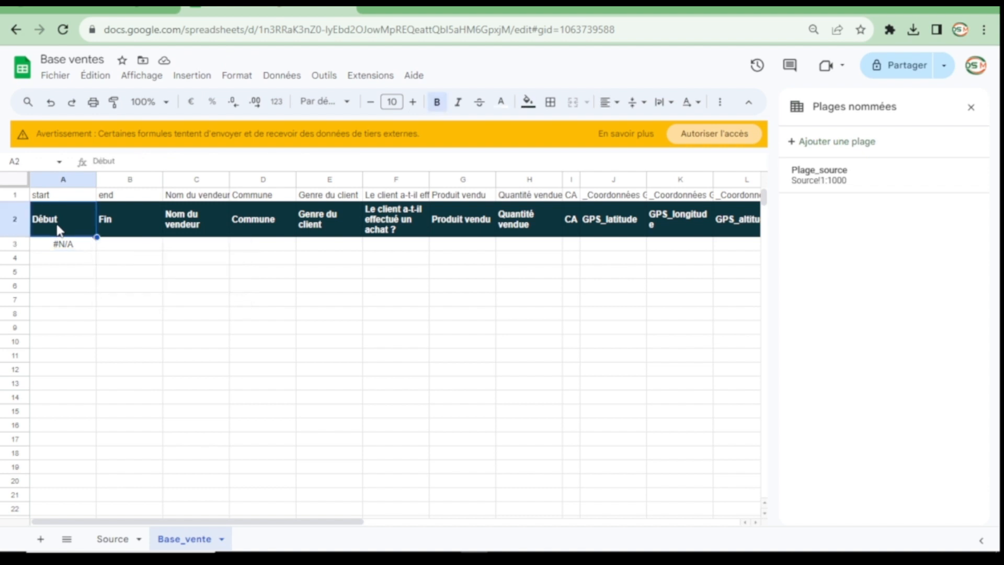
pyautogui.click(66, 247)
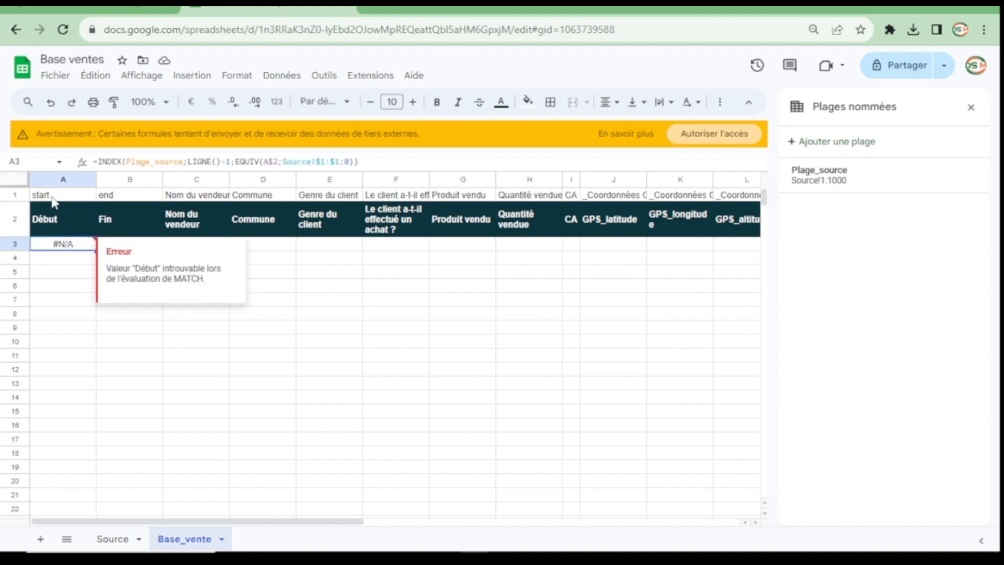
pyautogui.click(53, 197)
pyautogui.click(72, 245)
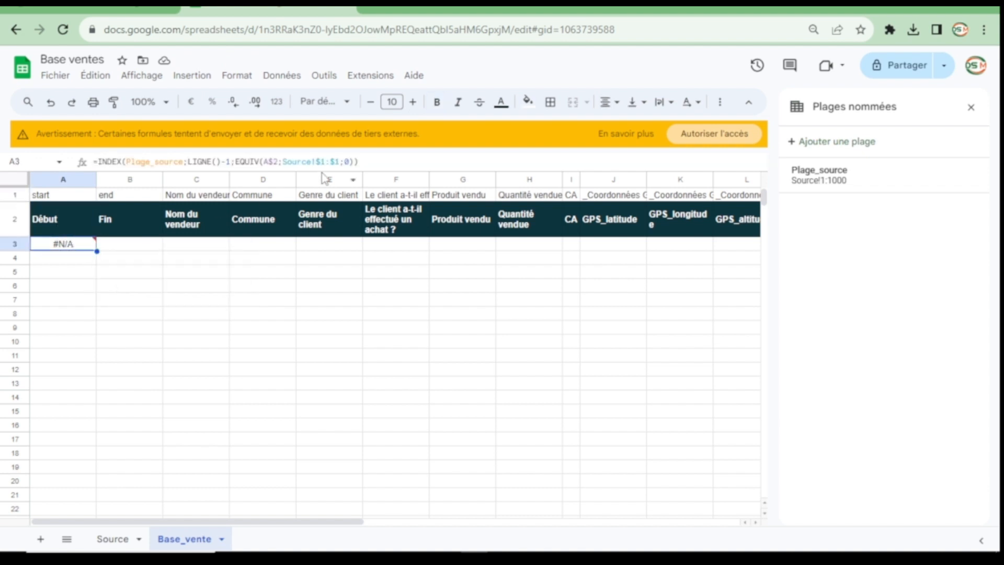
pyautogui.click(277, 161)
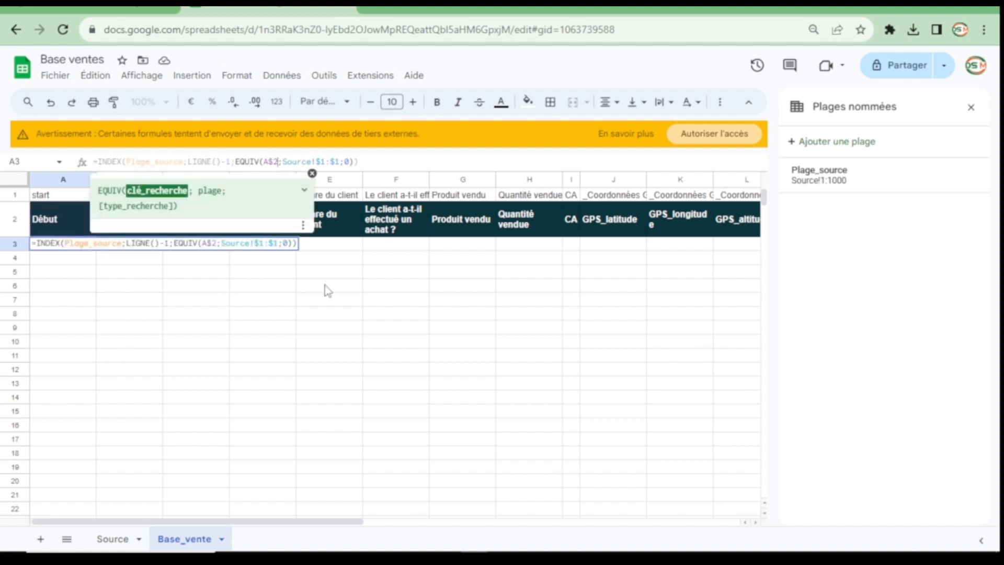
pyautogui.press('Return')
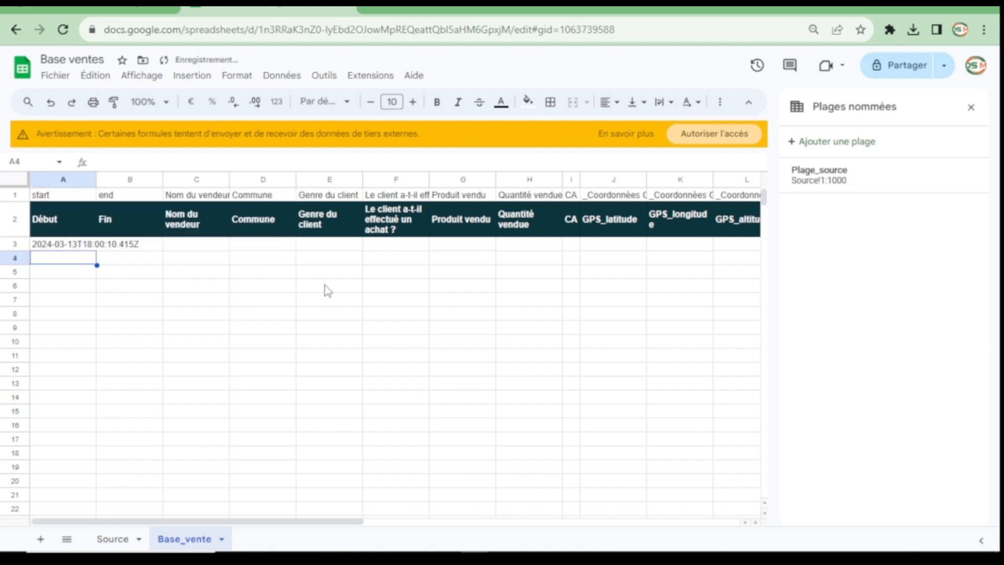
# Step: Widen column A to fit the full start timestamp and fill the A3 formula across row 3 to K3
pyautogui.press('Up')
pyautogui.moveTo(97, 179); pyautogui.dragTo(157, 179)
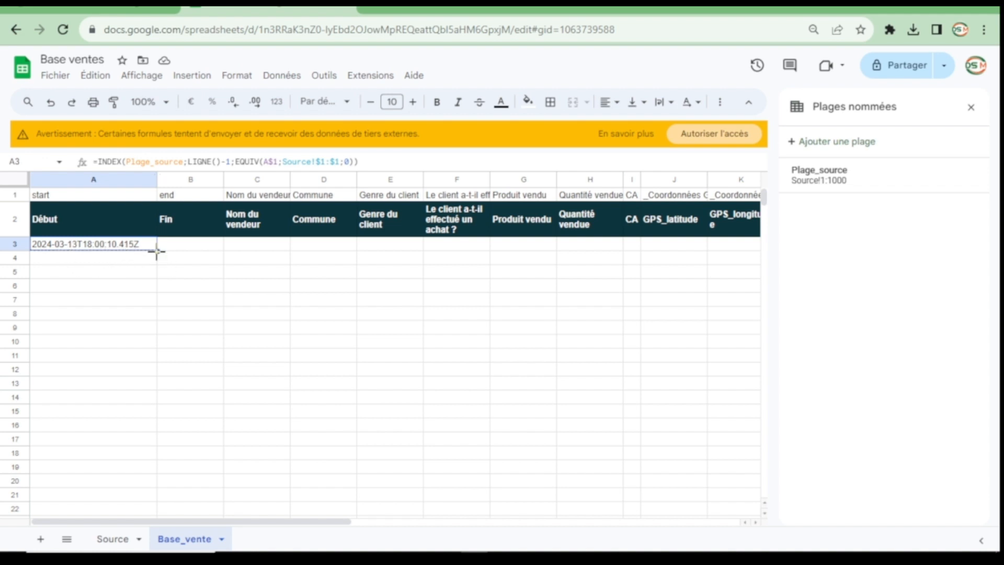
pyautogui.moveTo(158, 251); pyautogui.dragTo(750, 274)
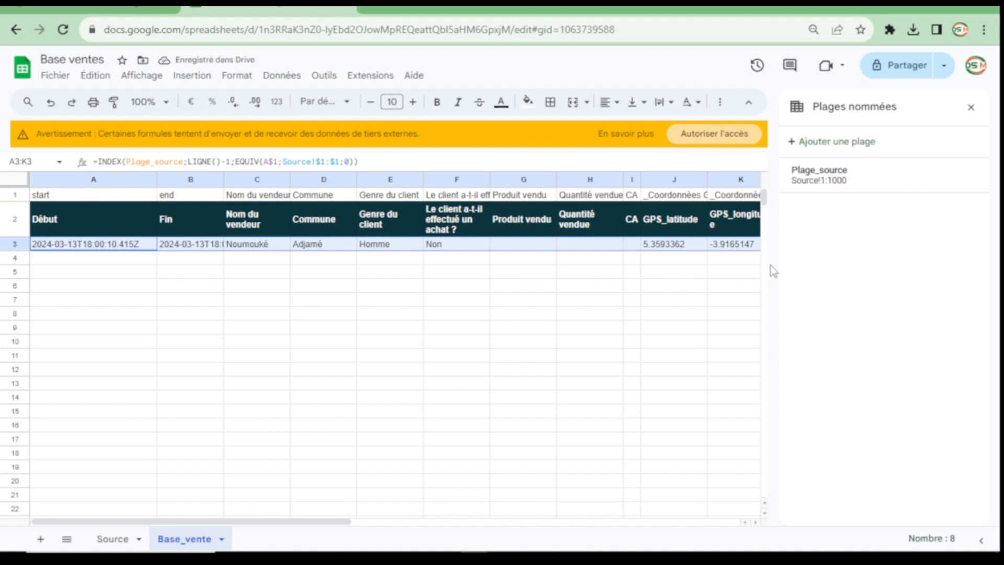
pyautogui.click(742, 302)
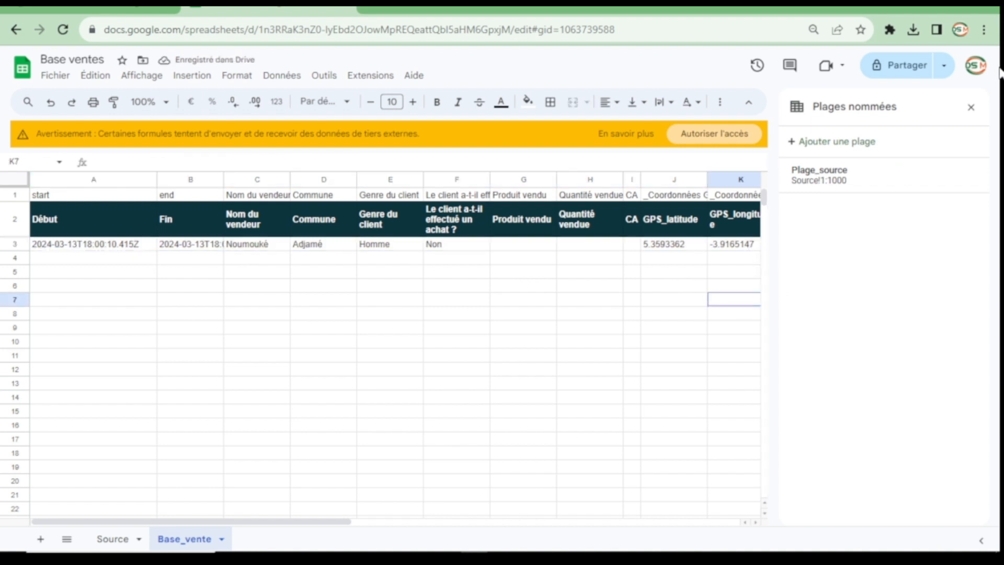
# Step: Close the named ranges pane and extend the K3 formula across to M3, under GPS_altitude and GPS_precision
pyautogui.click(973, 103)
pyautogui.click(755, 234)
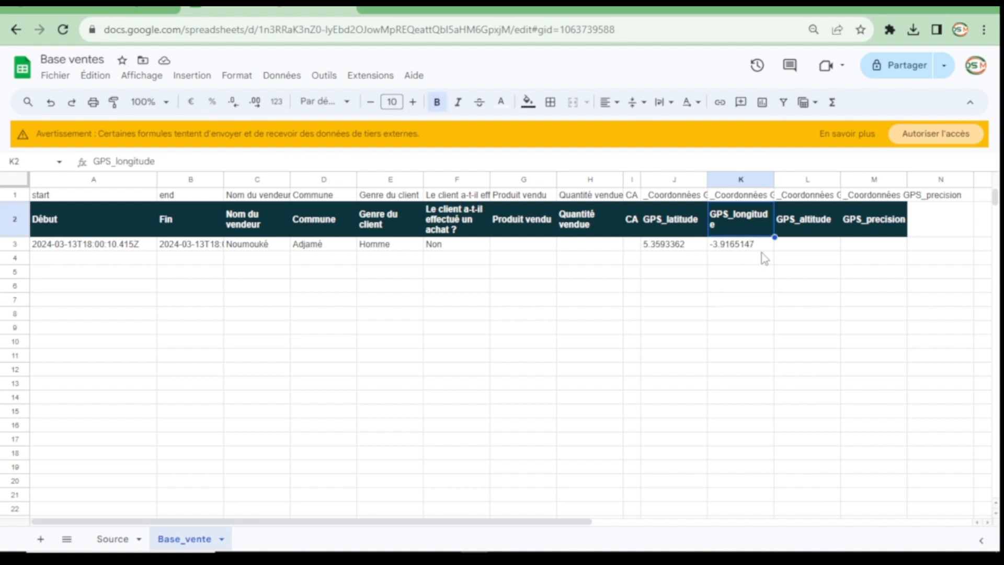
pyautogui.click(758, 248)
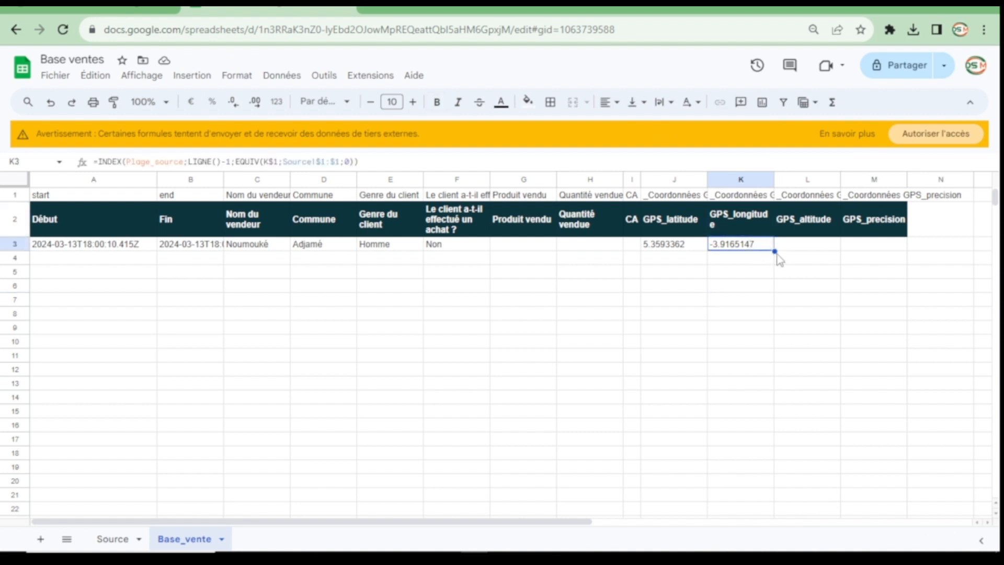
pyautogui.moveTo(776, 251); pyautogui.dragTo(897, 250)
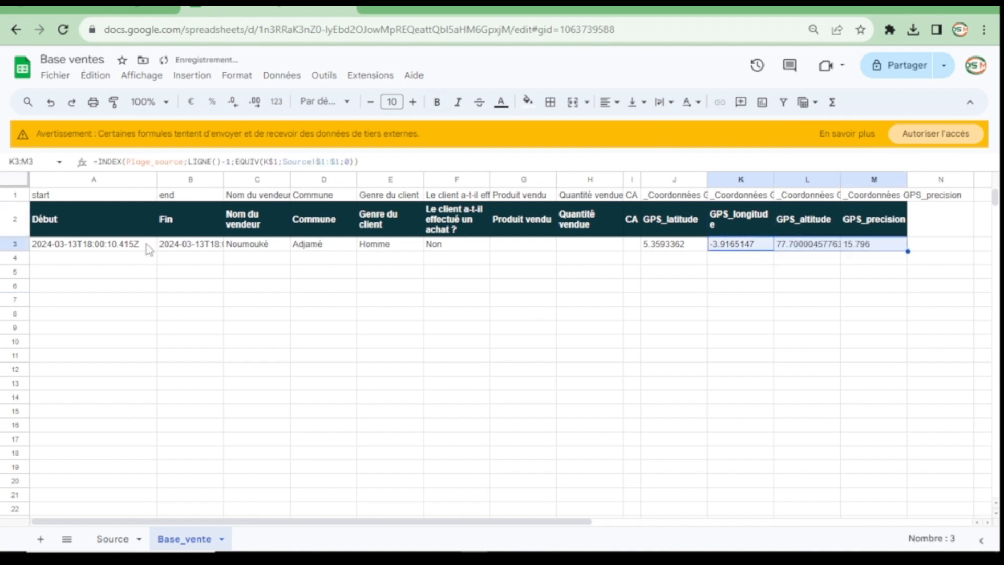
# Step: Fill the row 3 formulas in A3:M3 down to row 115
pyautogui.click(103, 249)
pyautogui.moveTo(102, 249); pyautogui.dragTo(784, 552)
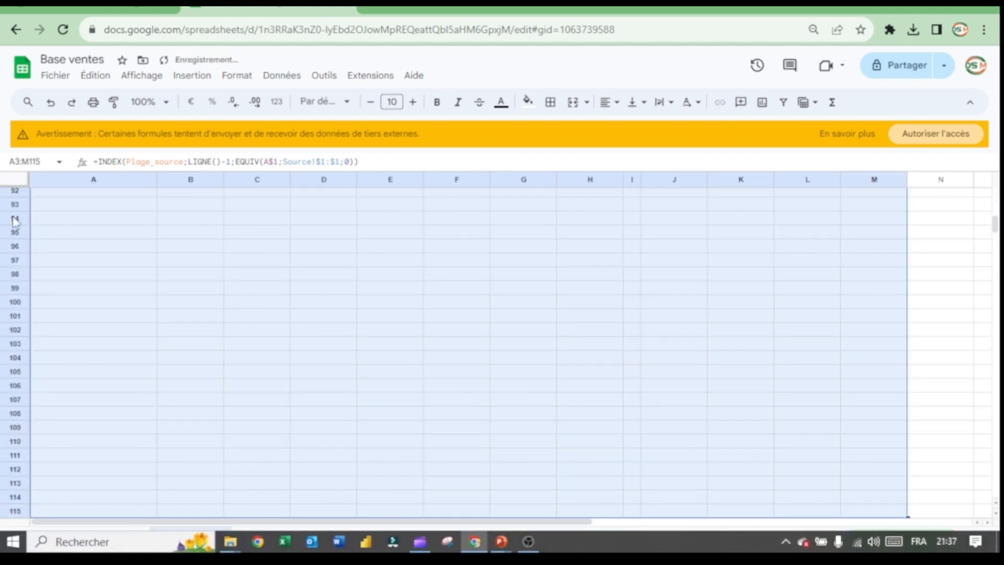
pyautogui.click(68, 307)
# Step: Copy the formulas in row 115 and paste them into the rows from 116 down to 1000
pyautogui.hotkey('ctrl', 'Down')
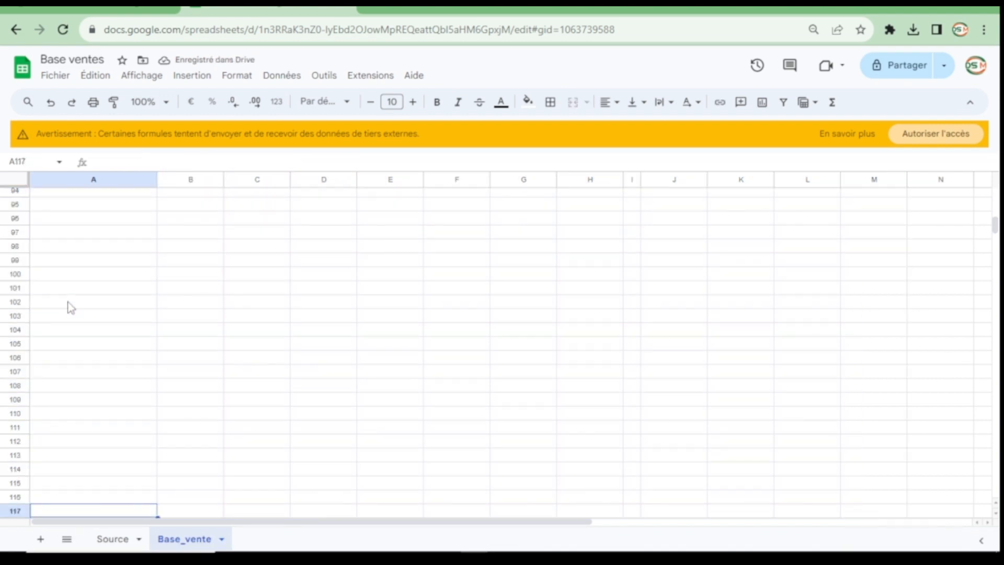
pyautogui.press('Up')
pyautogui.press('Up')
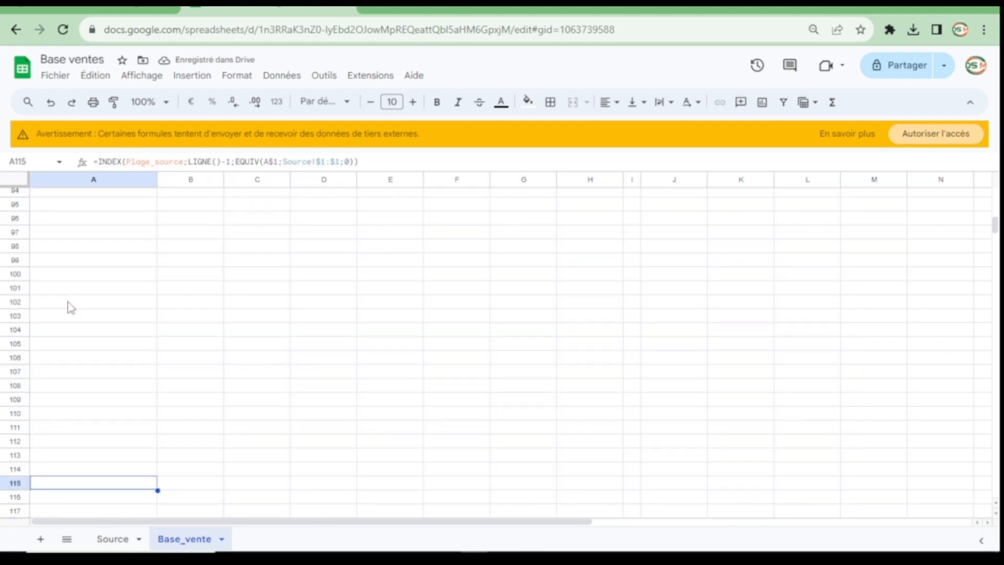
pyautogui.hotkey('ctrl', 'shift', 'Right')
pyautogui.hotkey('ctrl', 'c')
pyautogui.press('Down')
pyautogui.hotkey('ctrl', 'shift', 'Down')
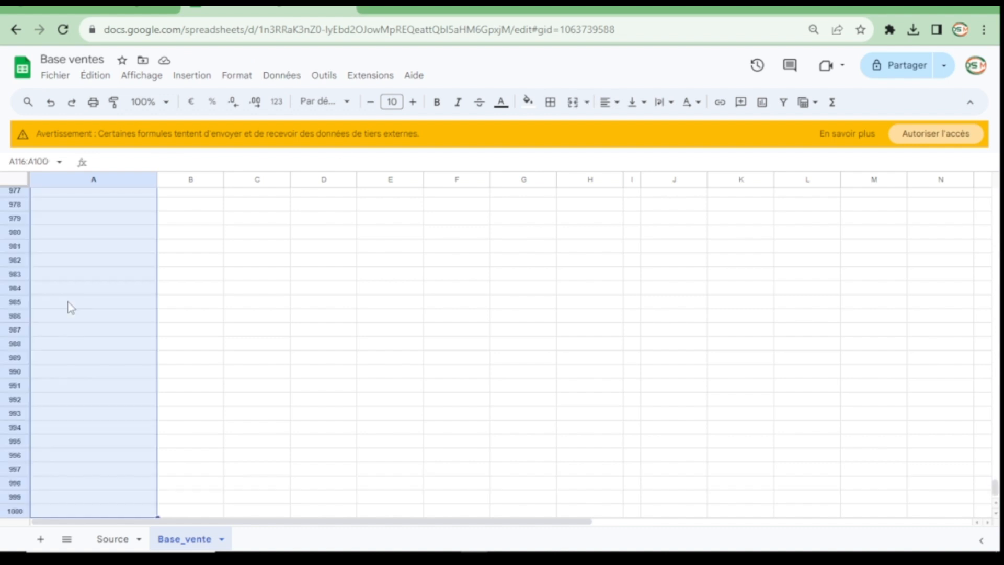
pyautogui.hotkey('ctrl', 'v')
pyautogui.press('Up')
pyautogui.press('Down')
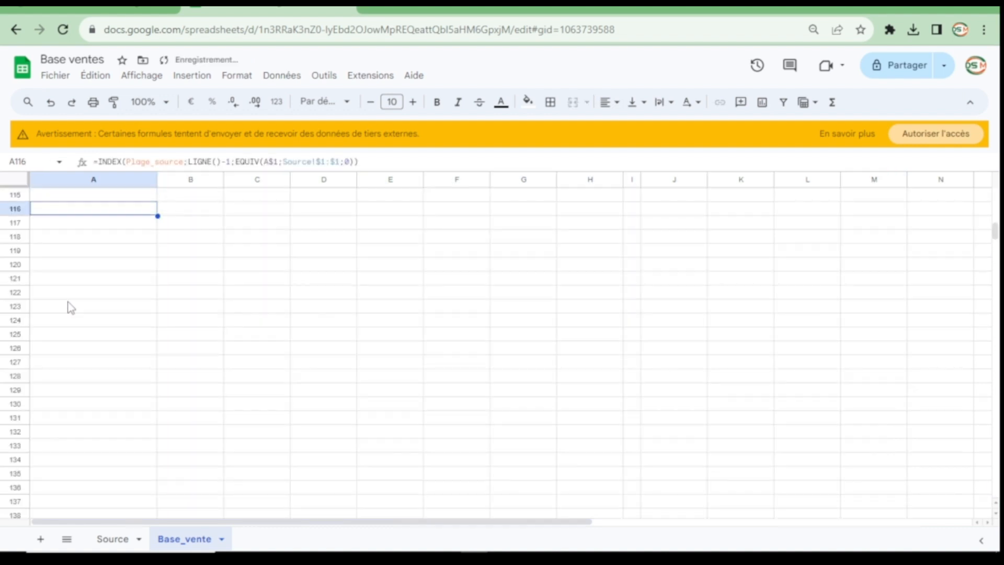
# Step: Collapse row 1 of Base_vente so that the original source headers are hidden
pyautogui.hotkey('ctrl', 'Up')
pyautogui.press('Down')
pyautogui.press('Down')
pyautogui.press('Down')
pyautogui.press('Up')
pyautogui.press('Up')
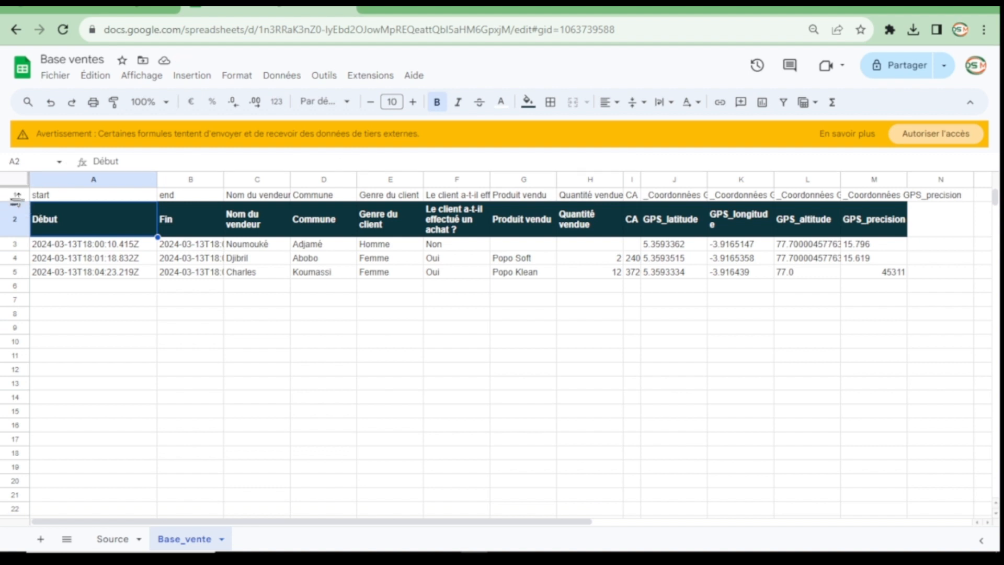
pyautogui.moveTo(15, 202); pyautogui.dragTo(15, 189)
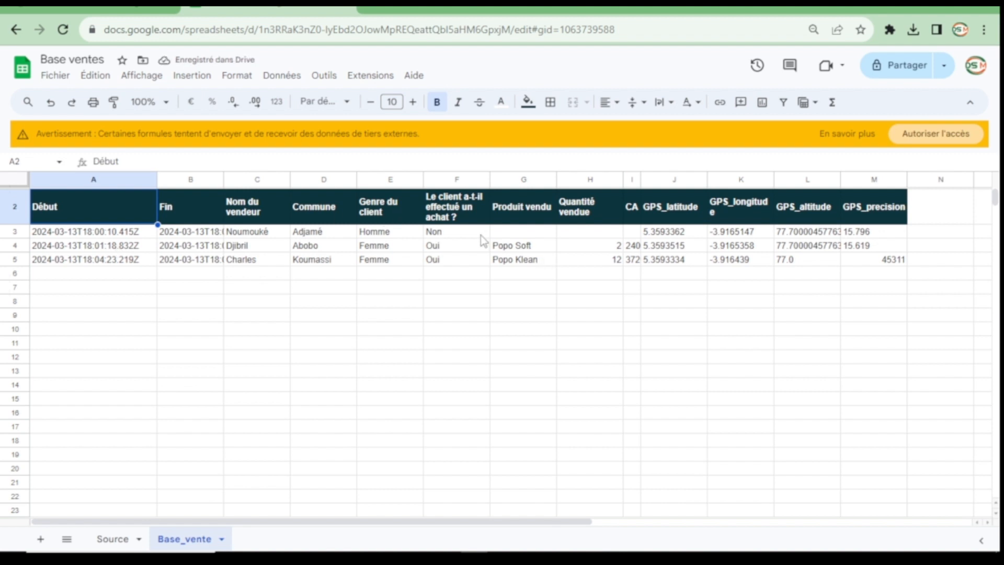
# Step: Auto-fit the width of the CA column to its values
pyautogui.click(619, 248)
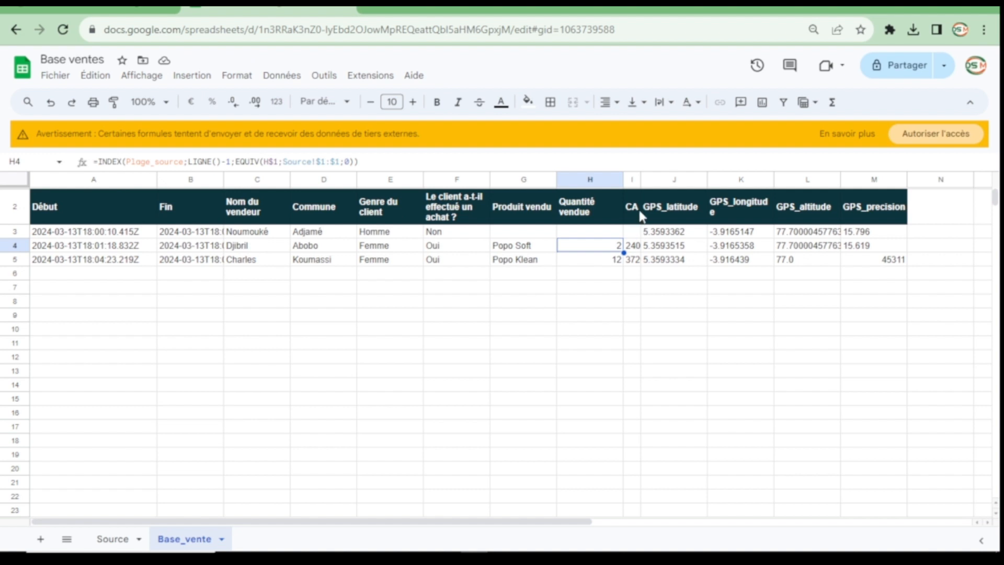
pyautogui.doubleClick(641, 179)
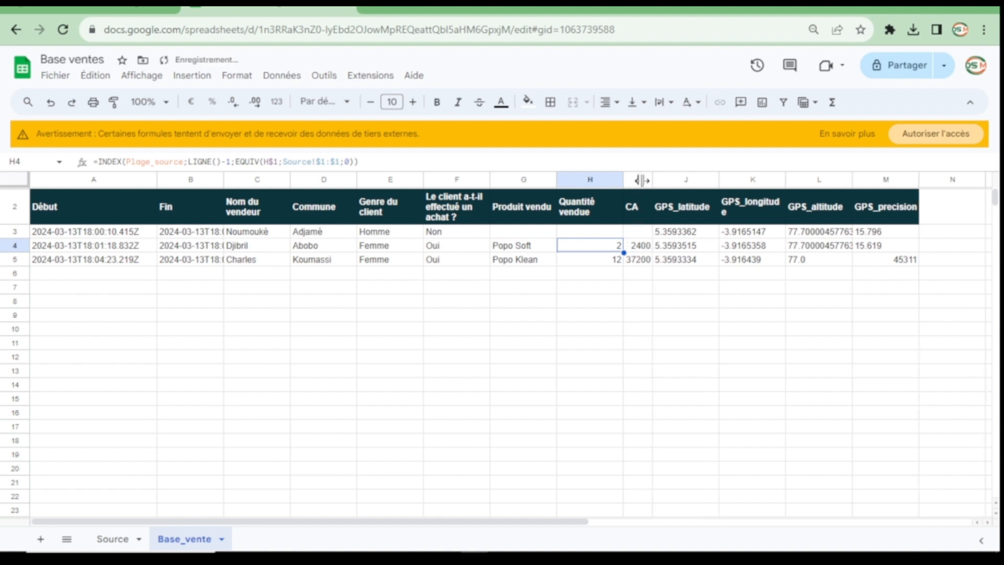
pyautogui.click(640, 273)
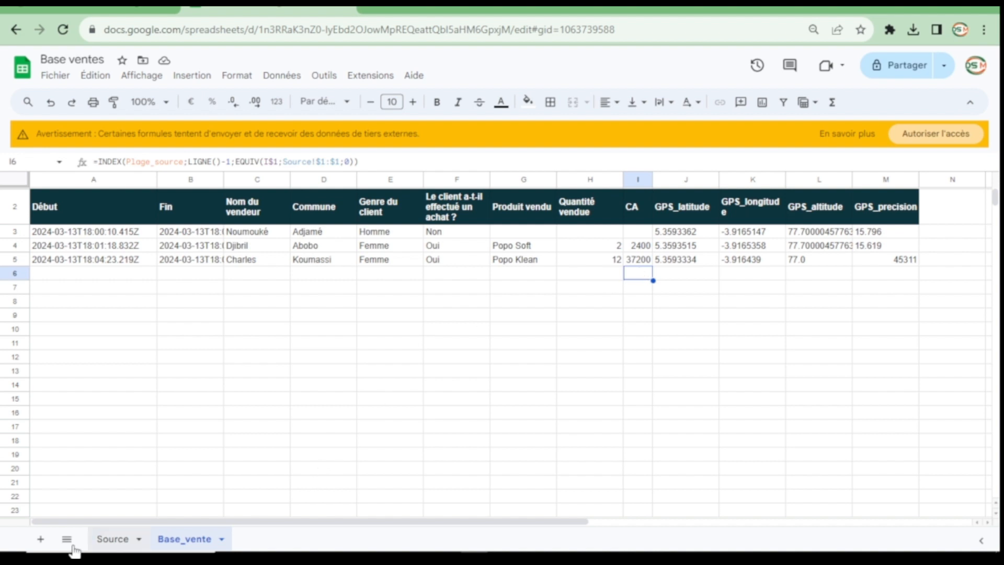
# Step: Add a new sheet to the workbook and name it "Analyse"
pyautogui.click(41, 539)
pyautogui.doubleClick(245, 540)
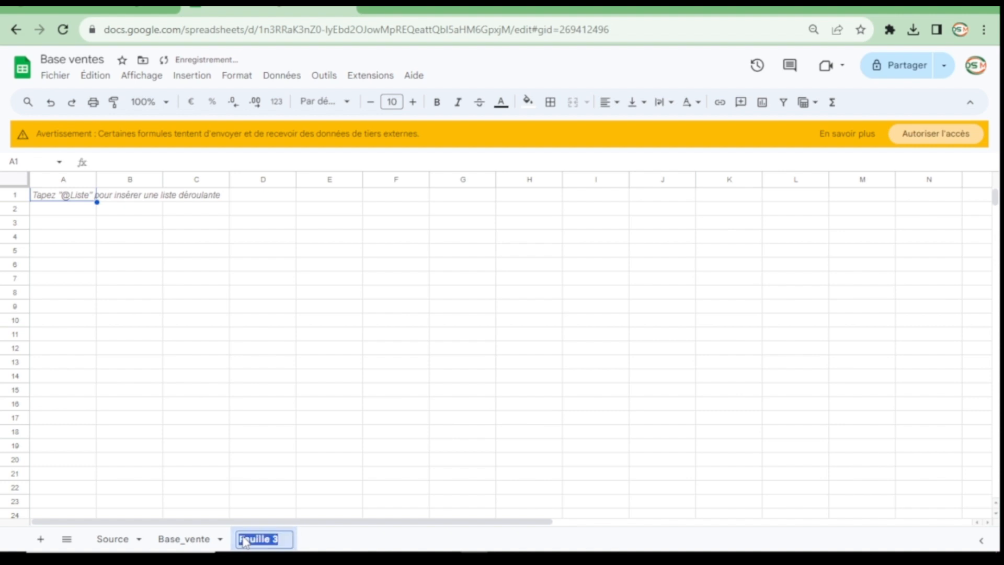
pyautogui.write('An')
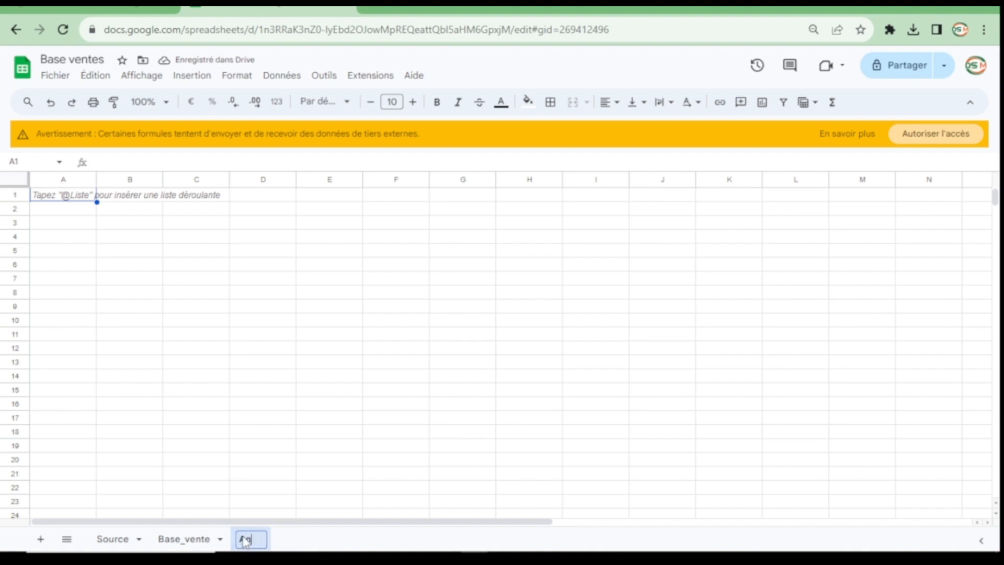
pyautogui.write('alyse')
pyautogui.press('Return')
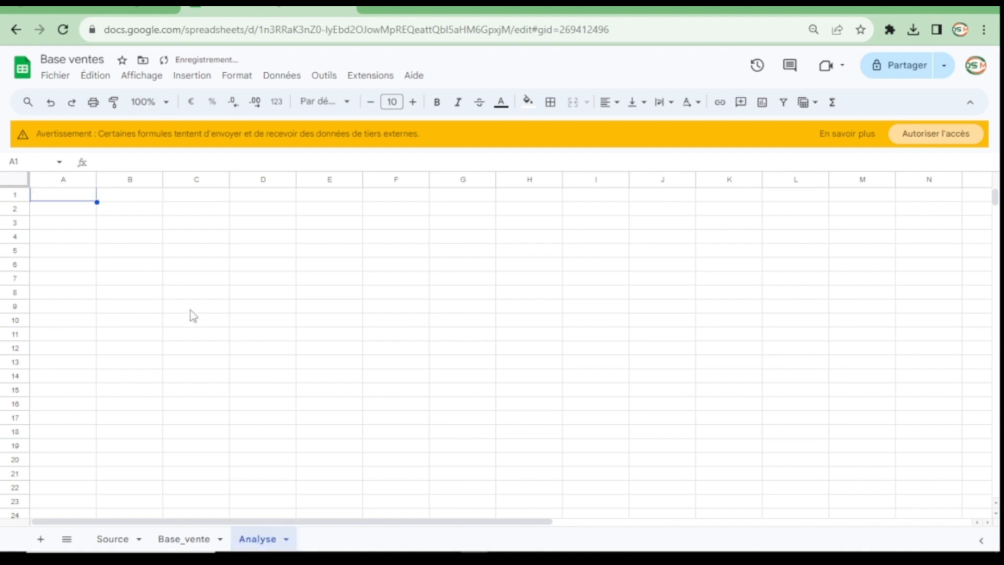
# Step: Enter the label "Nombre de visites:" in cell B3 of the Analyse sheet
pyautogui.click(137, 230)
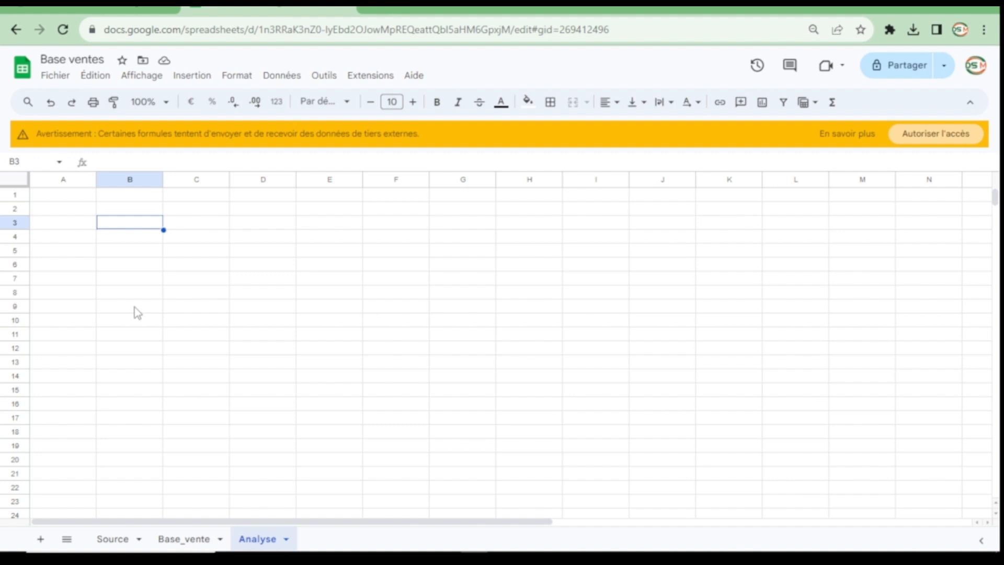
pyautogui.write('Nombre')
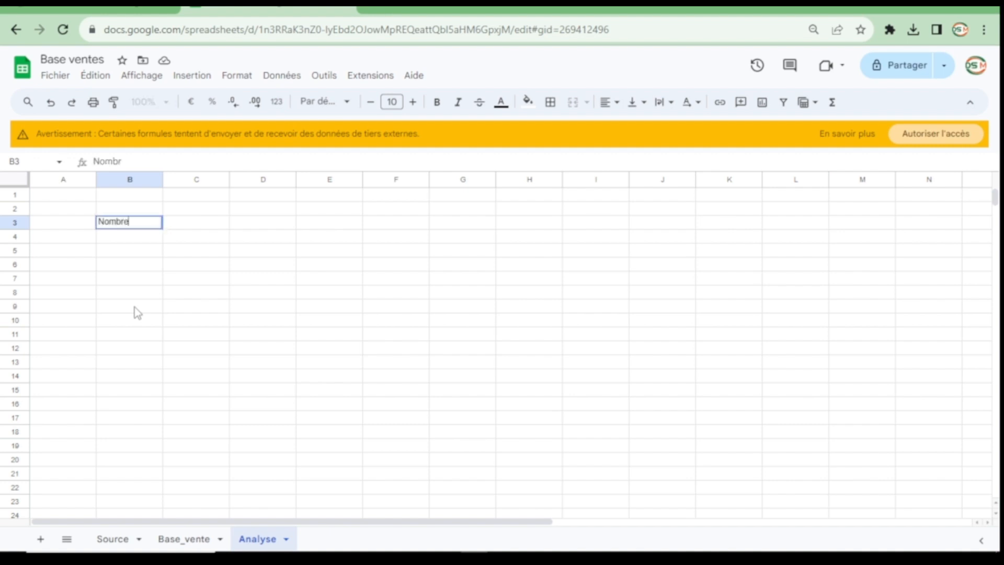
pyautogui.write(' de visite')
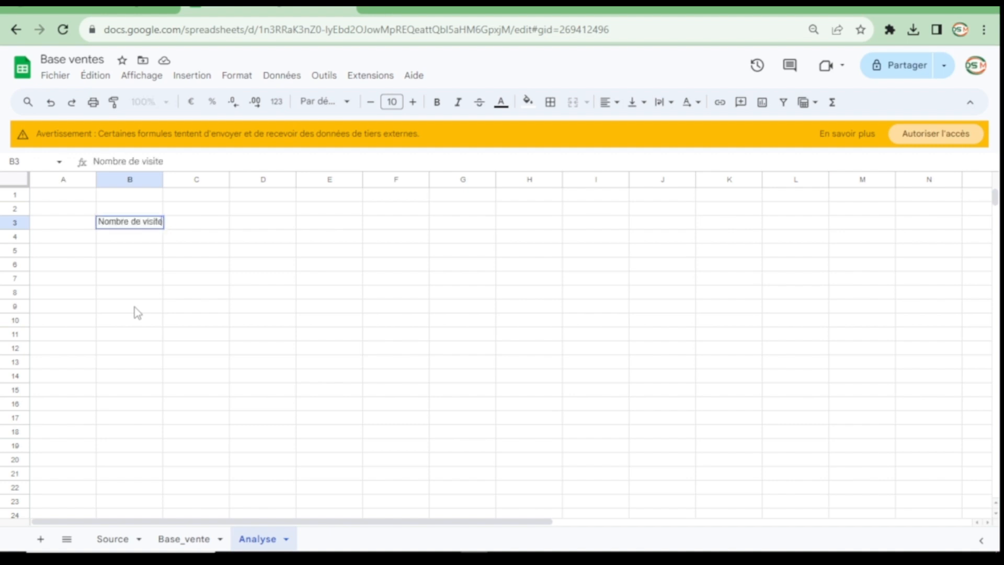
pyautogui.write('s:')
pyautogui.press('Tab')
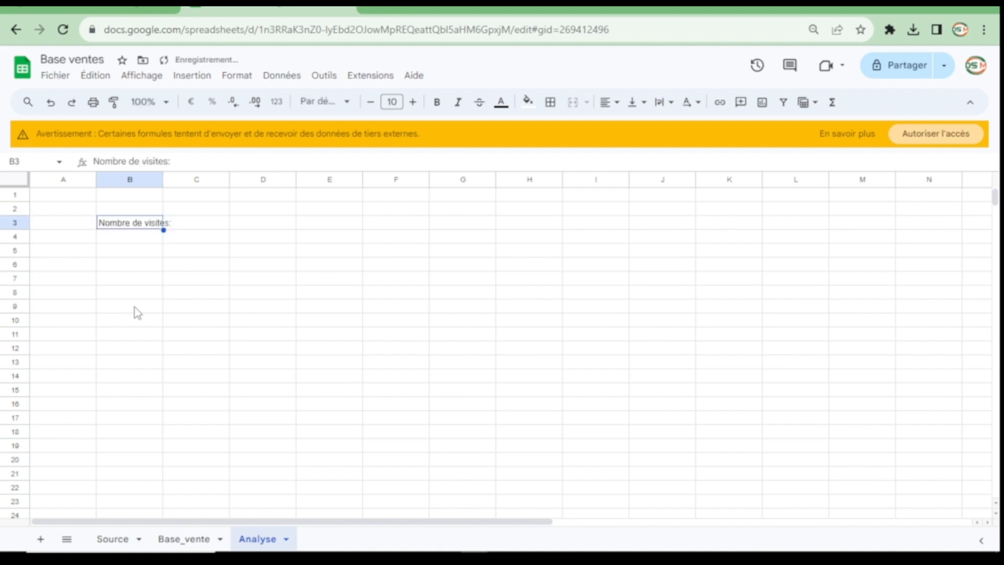
pyautogui.write('=')
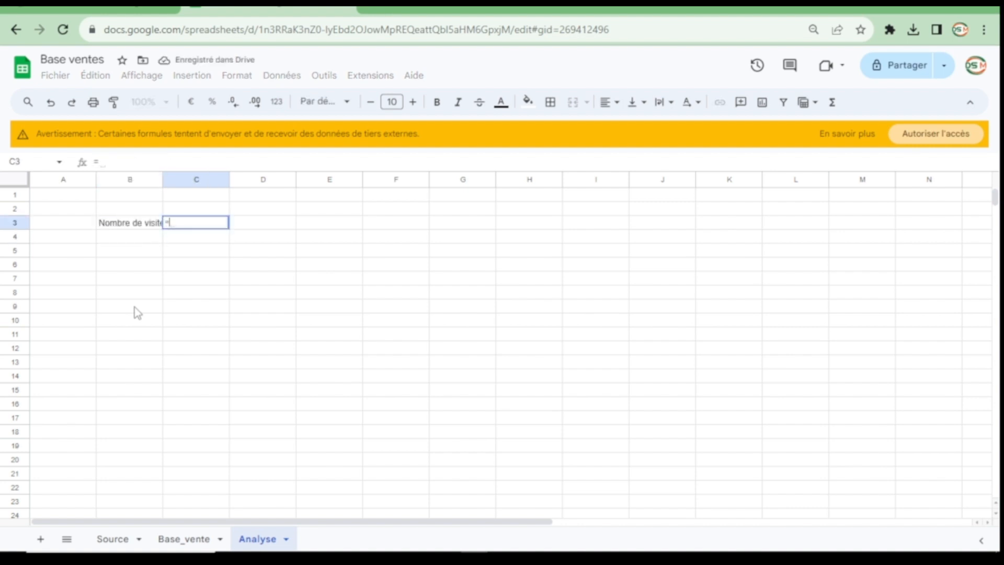
pyautogui.press('Escape')
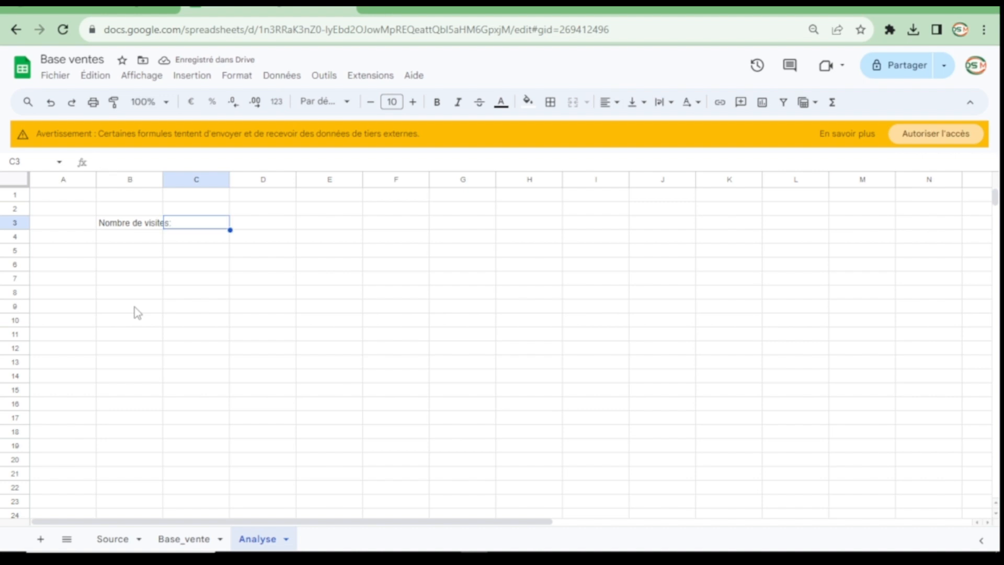
# Step: Examine the column A cells of Base_vente, including the blank-looking rows below the records and their INDEX/EQUIV formulas
pyautogui.click(176, 544)
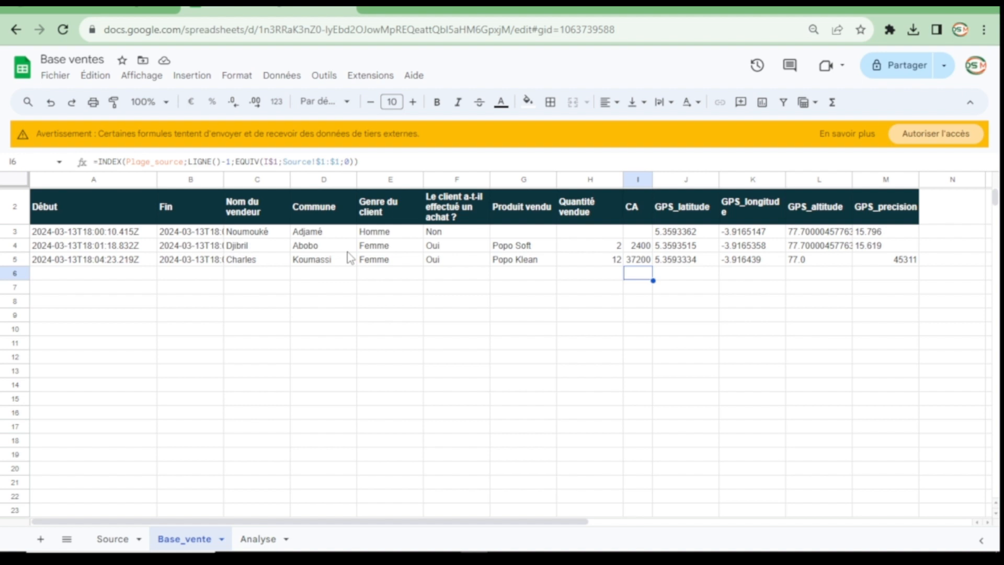
pyautogui.click(109, 219)
pyautogui.press('Down')
pyautogui.press('Down')
pyautogui.press('Down')
pyautogui.press('Down')
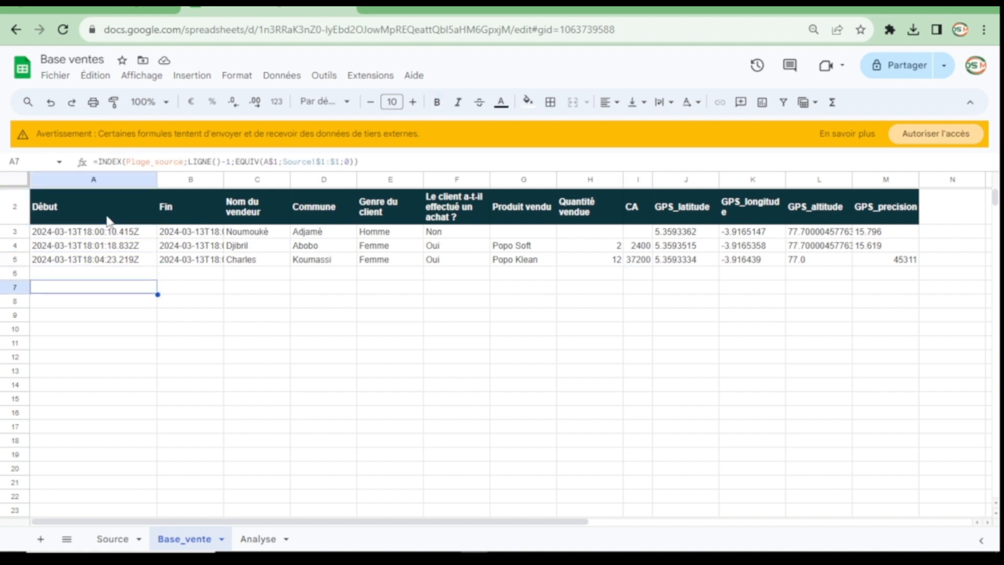
pyautogui.press('Down')
pyautogui.press('Down')
pyautogui.press('Down')
pyautogui.press('Down')
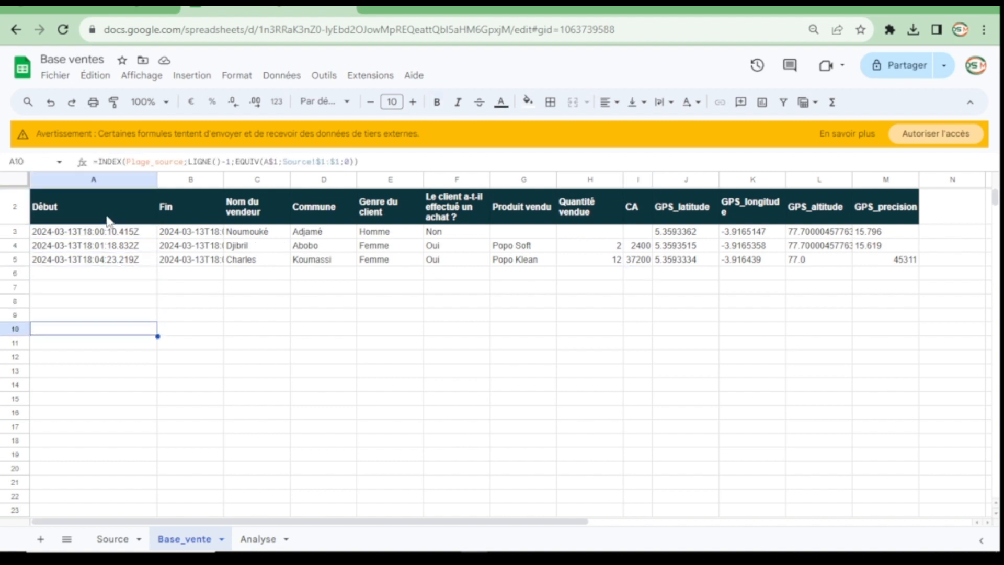
pyautogui.press('Up')
pyautogui.press('Up')
pyautogui.press('Up')
pyautogui.press('Up')
pyautogui.press('Down')
pyautogui.press('Down')
pyautogui.press('Up')
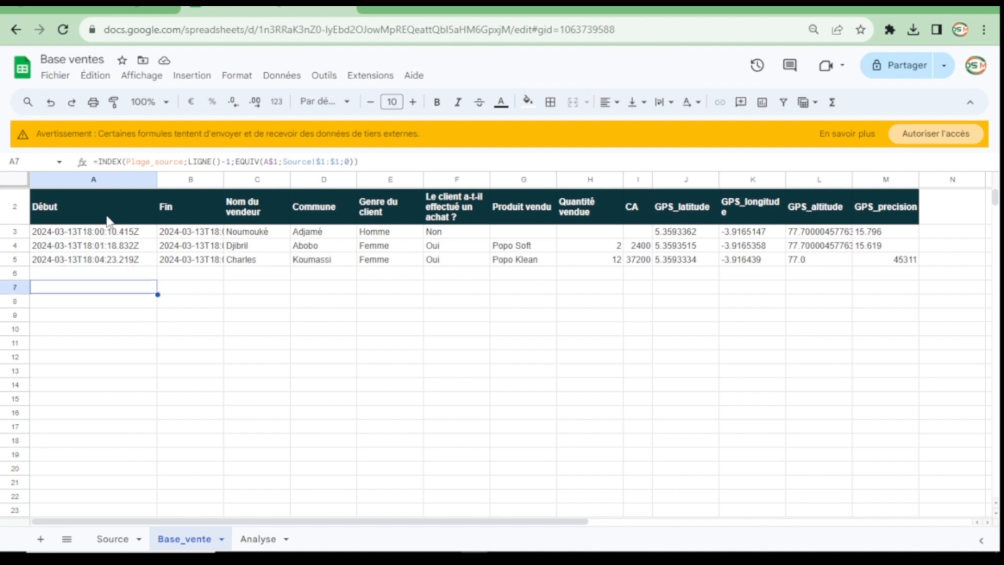
pyautogui.press('Up')
pyautogui.press('Down')
pyautogui.press('Down')
pyautogui.press('Down')
pyautogui.press('Down')
pyautogui.press('Down')
pyautogui.press('Down')
pyautogui.press('Up')
pyautogui.press('Up')
pyautogui.press('Up')
pyautogui.press('Up')
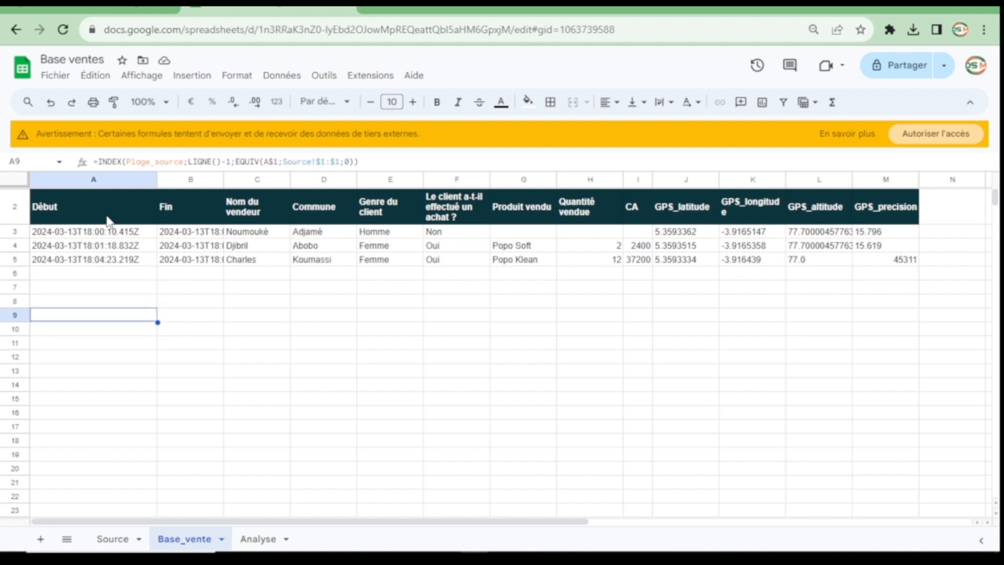
pyautogui.press('Up')
pyautogui.press('Up')
pyautogui.press('Up')
pyautogui.press('Up')
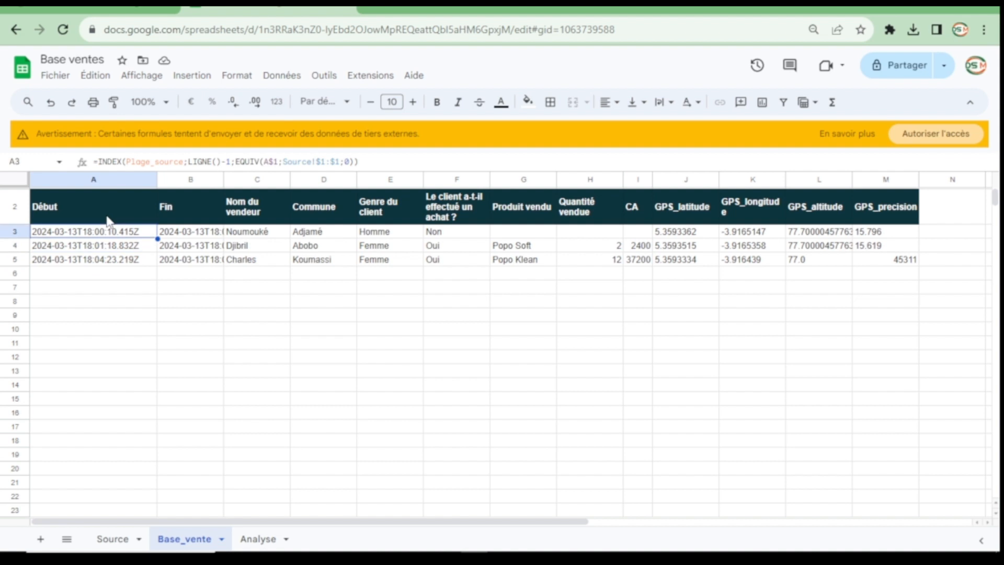
pyautogui.press('Down')
pyautogui.press('Down')
pyautogui.press('Down')
pyautogui.press('Down')
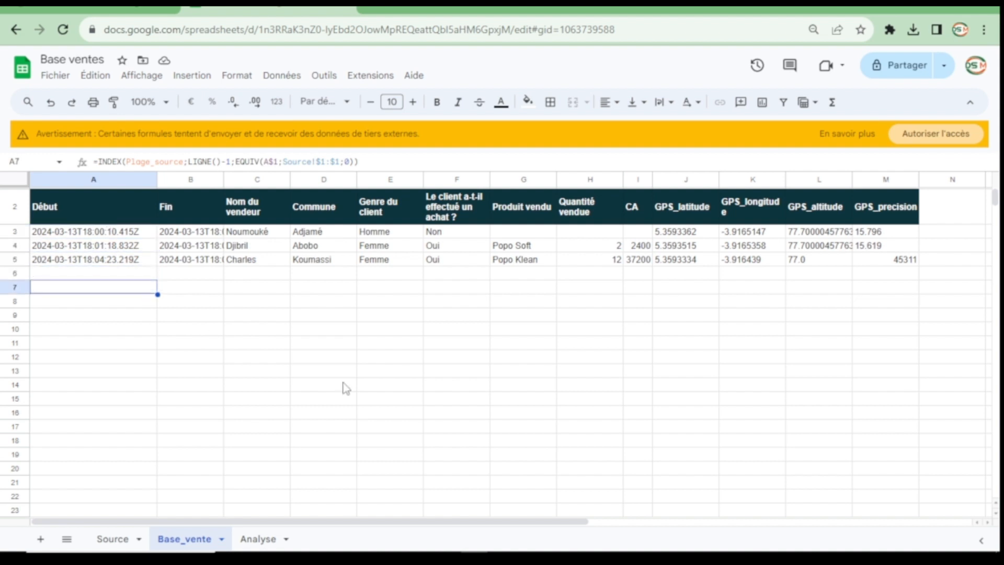
# Step: Count the non-empty entries of Base_vente column A in cell C3 of Analyse with =NBVAL(Base_vente!A:A)
pyautogui.click(261, 538)
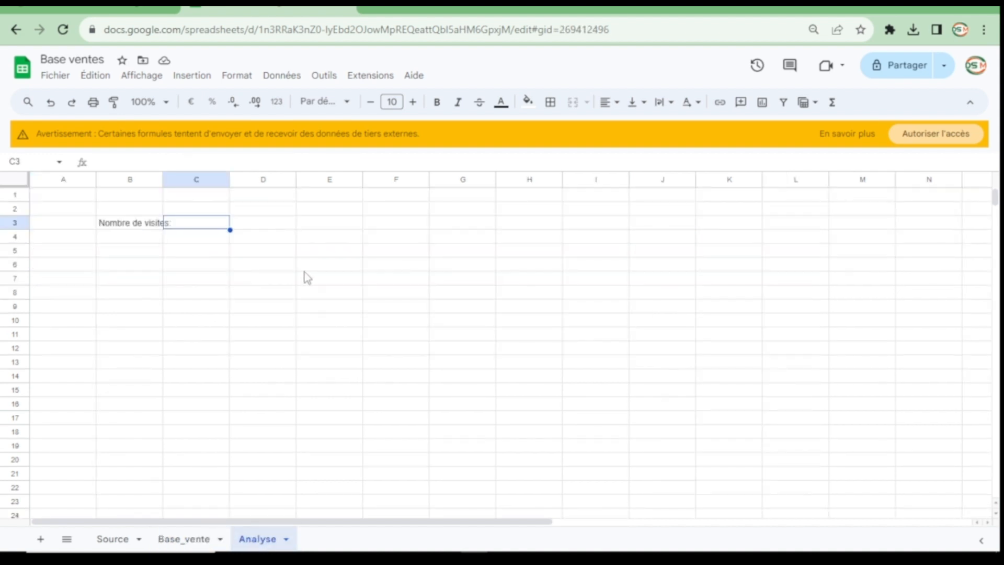
pyautogui.write('=NBV')
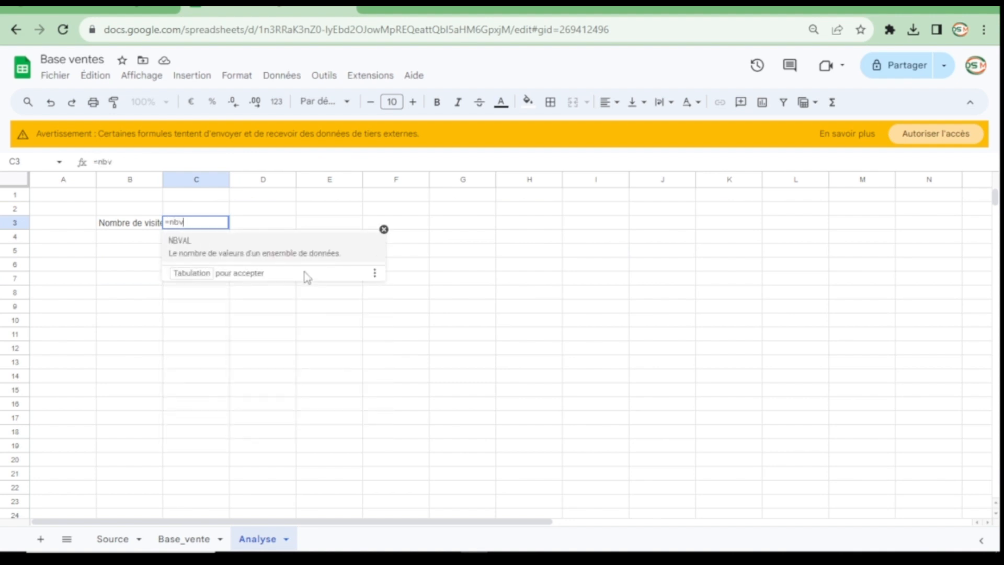
pyautogui.click(177, 241)
pyautogui.click(184, 539)
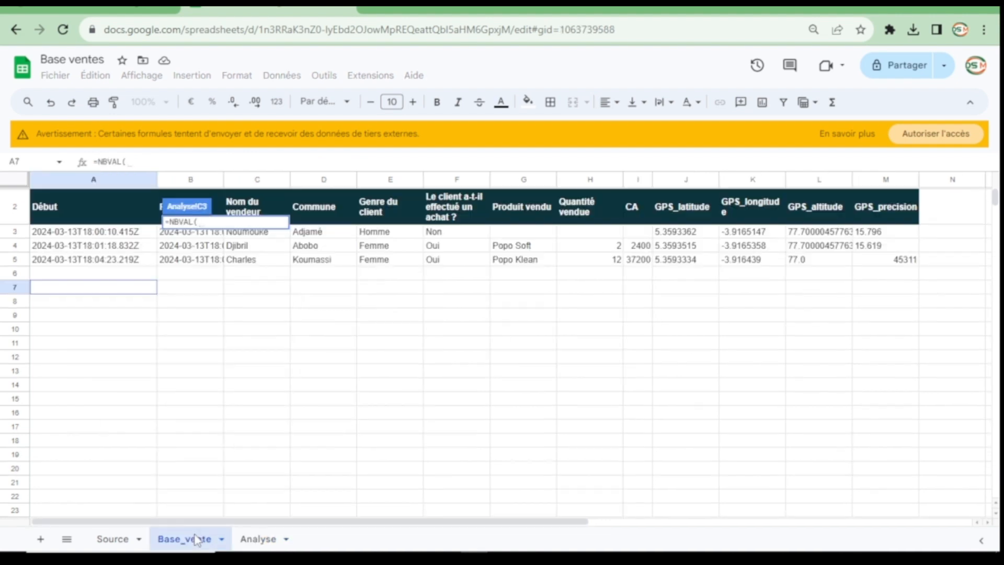
pyautogui.click(99, 179)
pyautogui.press('Return')
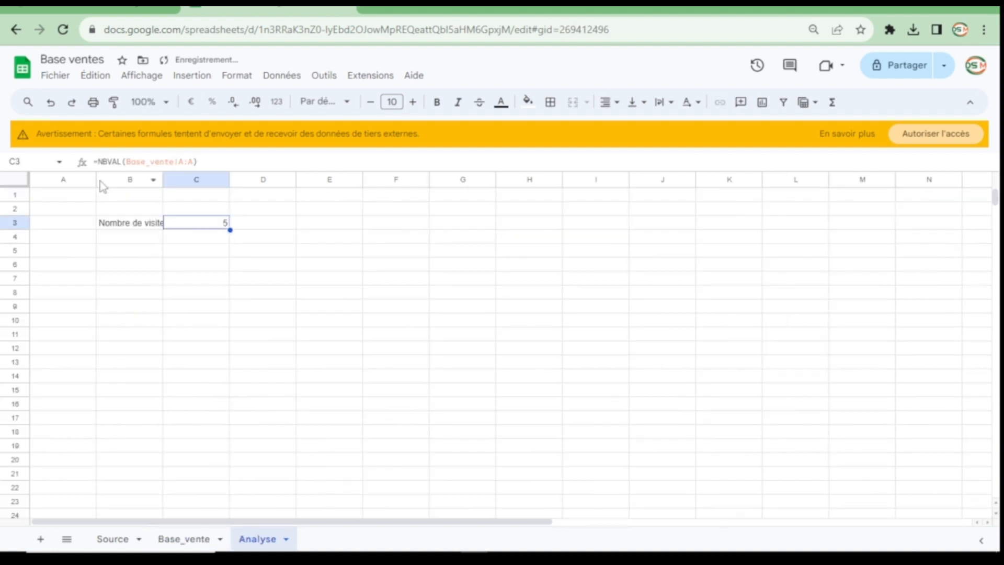
# Step: Check which column A entries of Base_vente are counted and correct the formula in Analyse C3 to exclude the two header rows
pyautogui.click(183, 539)
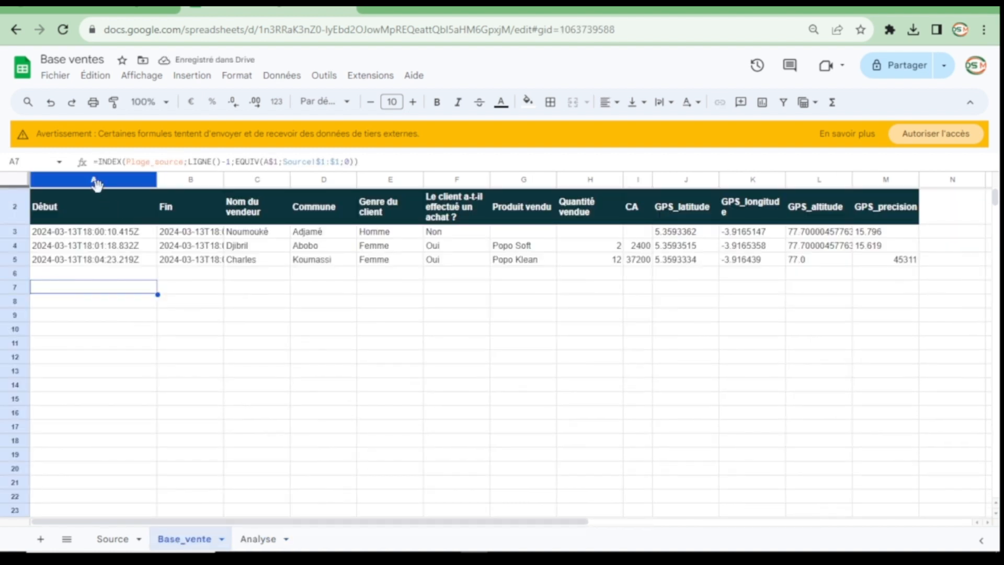
pyautogui.click(89, 205)
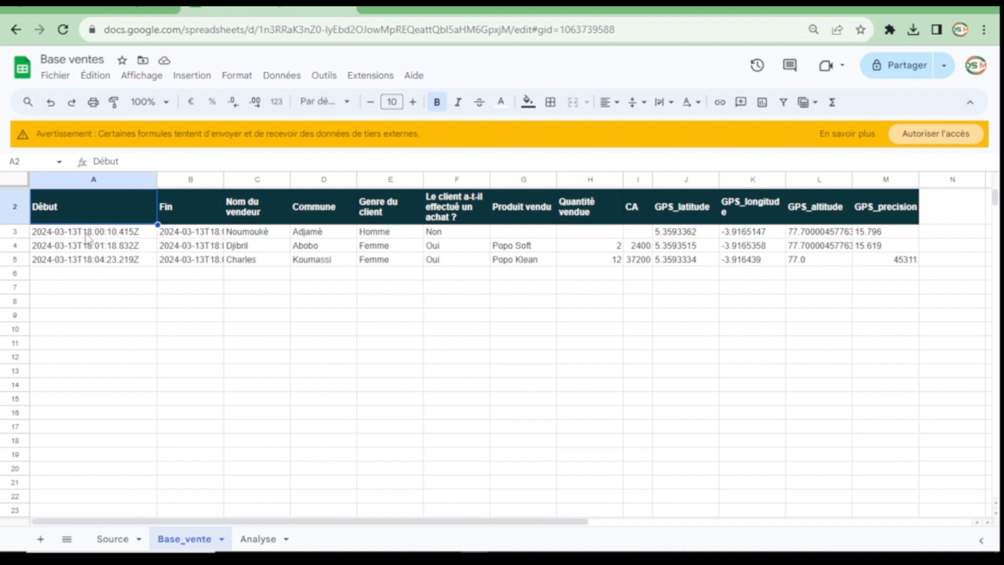
pyautogui.click(89, 232)
pyautogui.click(88, 245)
pyautogui.click(89, 261)
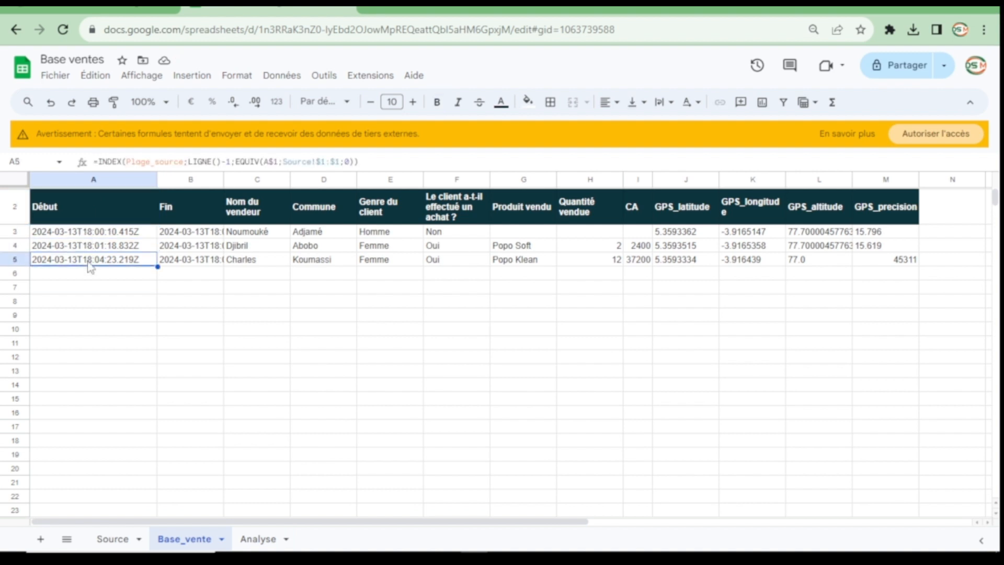
pyautogui.click(79, 204)
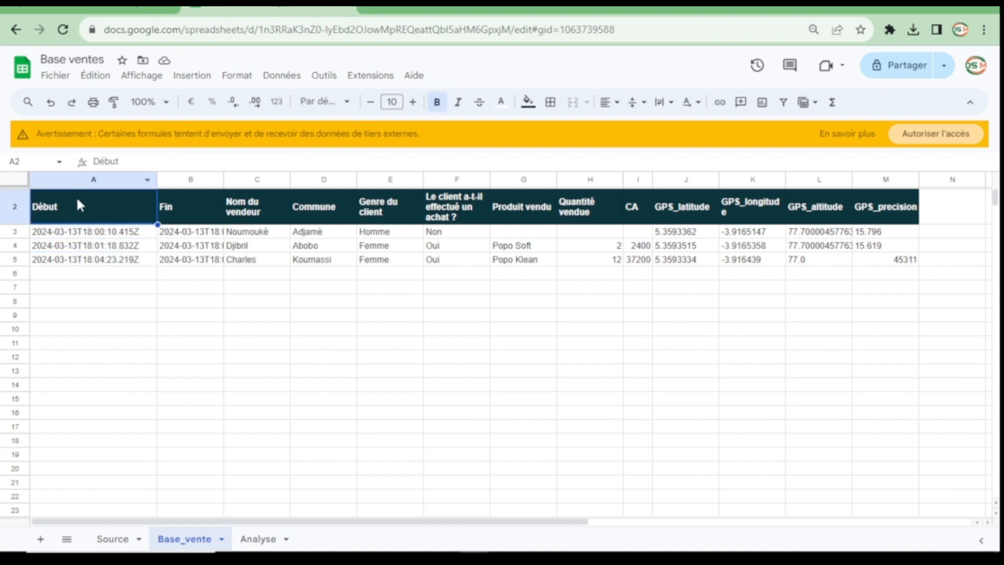
pyautogui.click(261, 540)
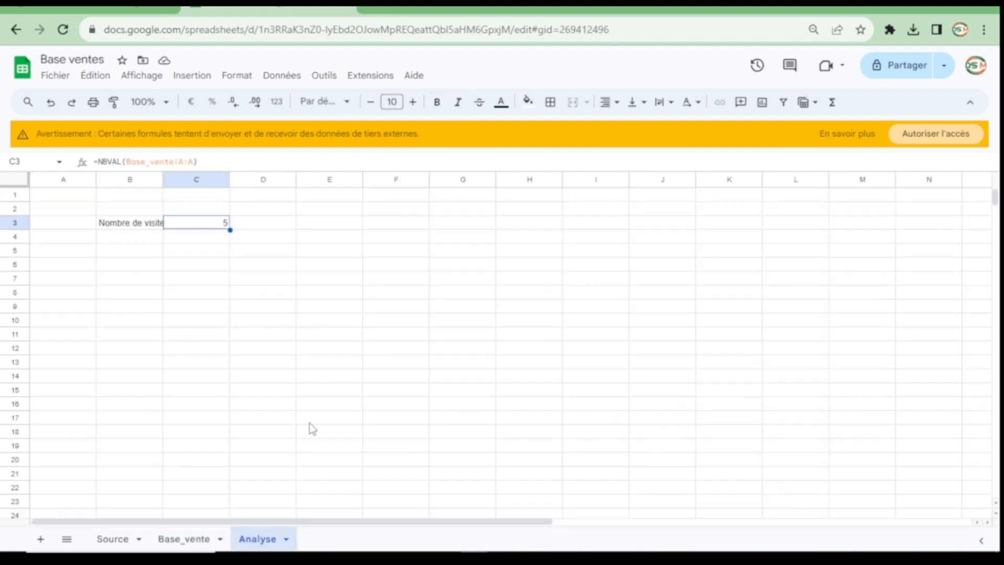
pyautogui.click(229, 161)
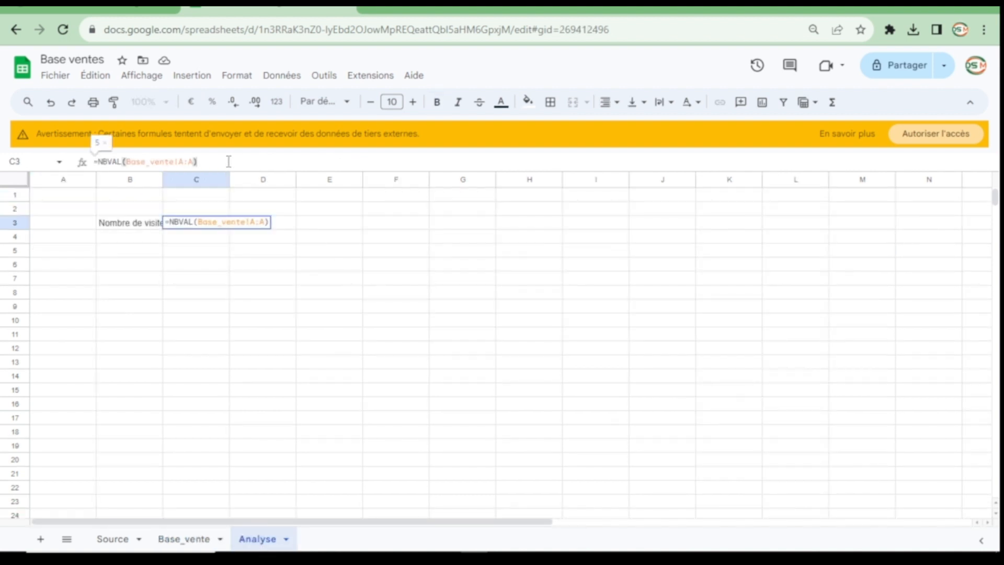
pyautogui.press('Return')
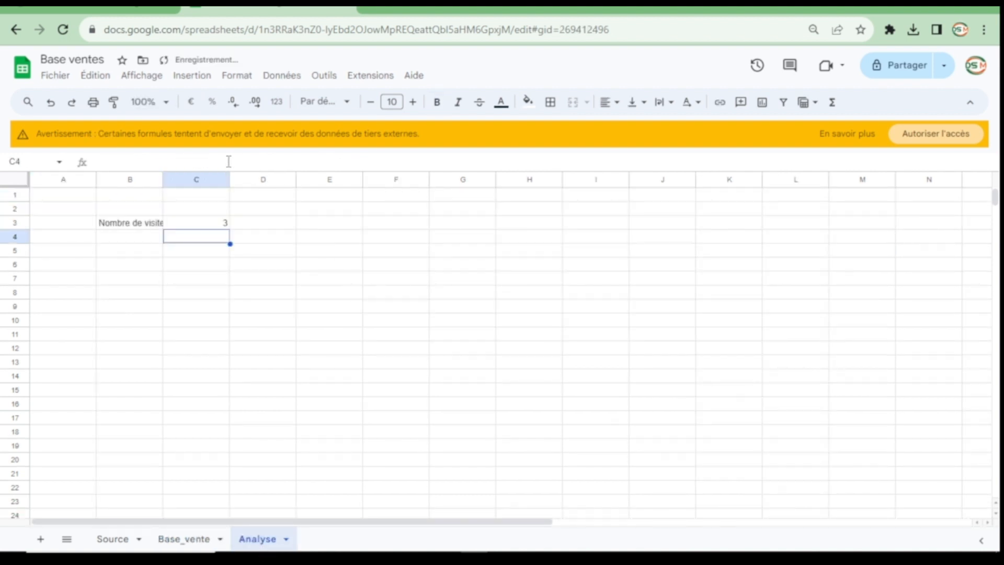
# Step: Enter the label "Nombre de visites à succès :" in cell B4 and auto-fit column B to its labels
pyautogui.press('Left')
pyautogui.write('No')
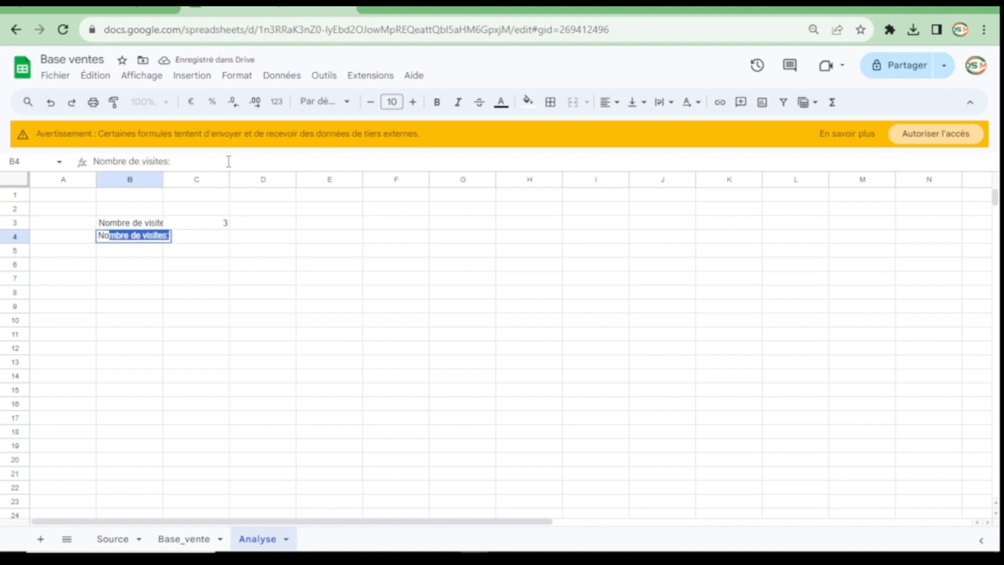
pyautogui.write('mbre ')
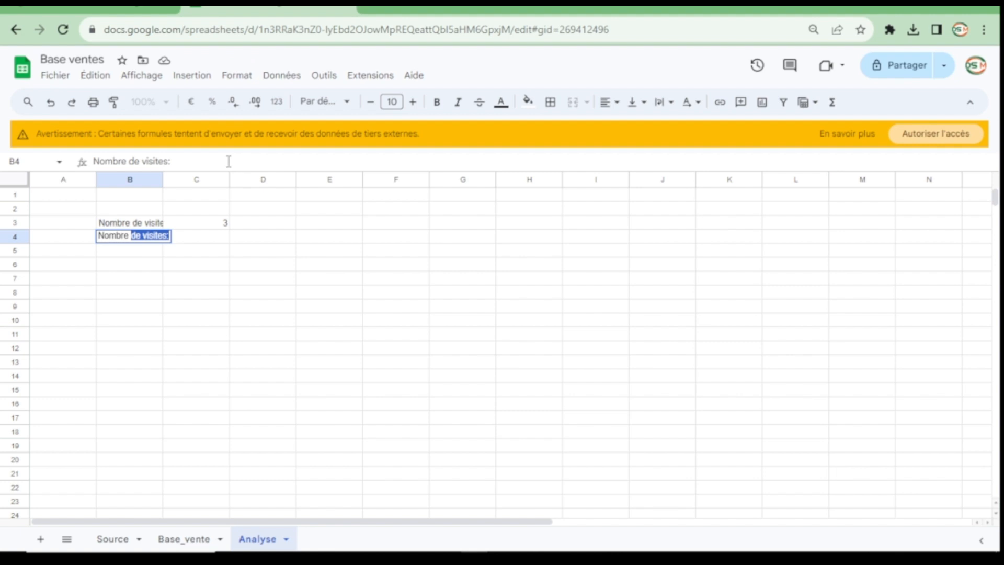
pyautogui.write('de visites à succès')
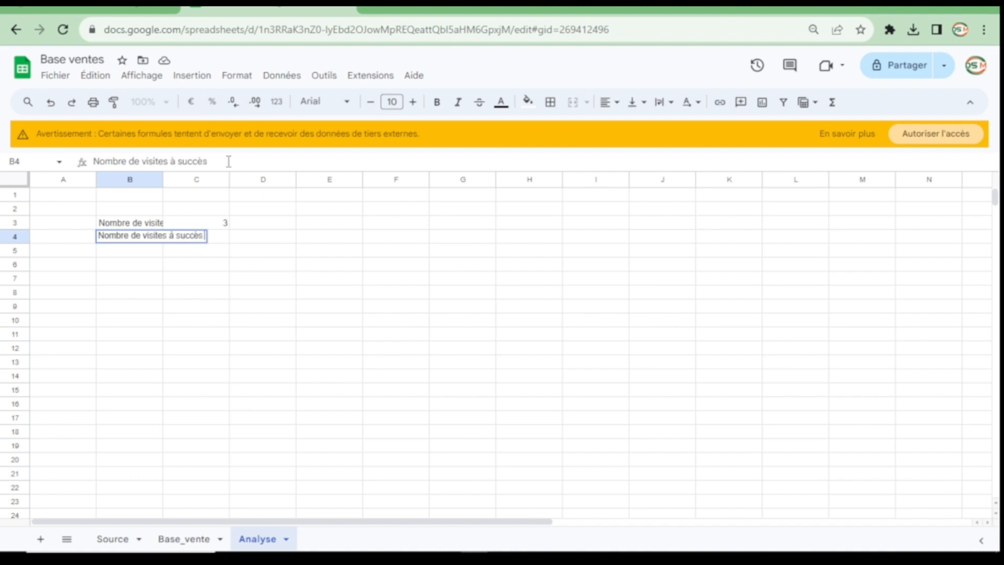
pyautogui.write(' :')
pyautogui.press('Return')
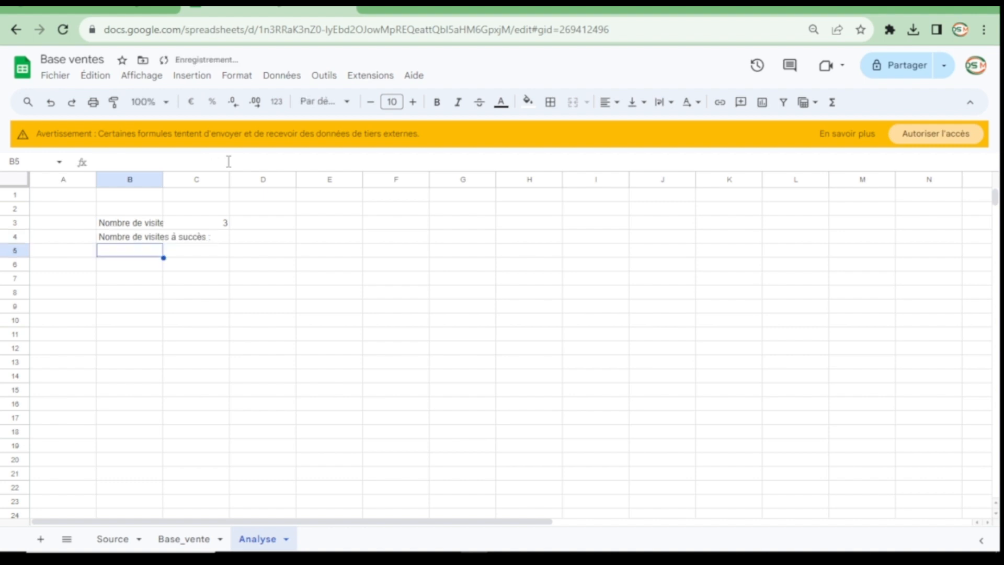
pyautogui.doubleClick(163, 180)
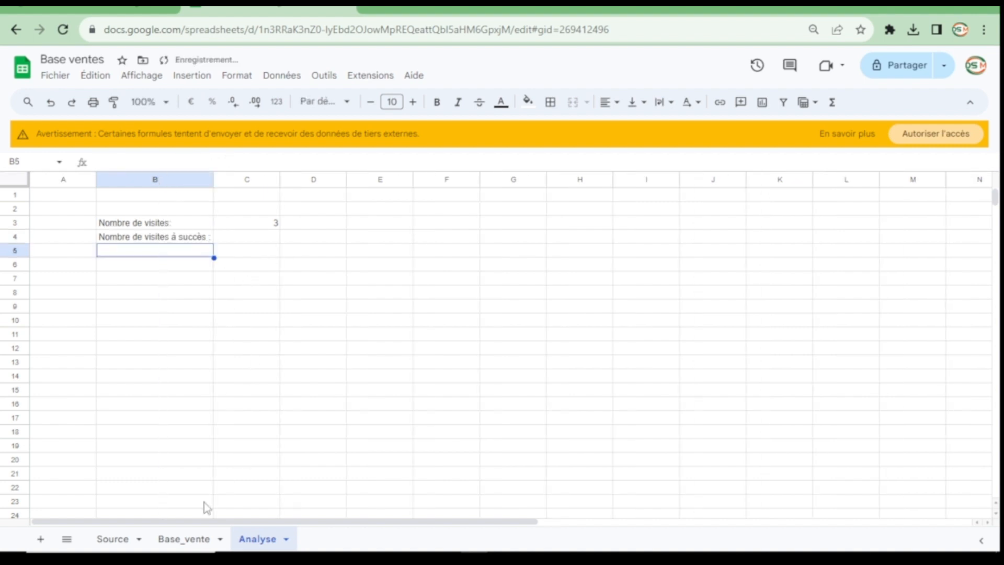
# Step: Count the visits that led to a purchase in cell C4 of Analyse with =NB.SI(Base_vente!F:F;"Oui")
pyautogui.click(184, 539)
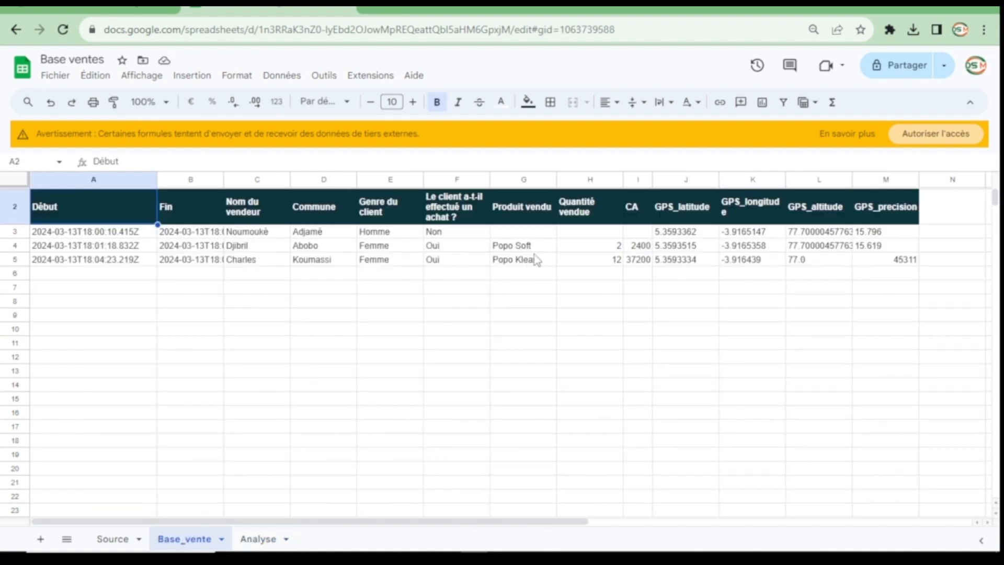
pyautogui.click(446, 250)
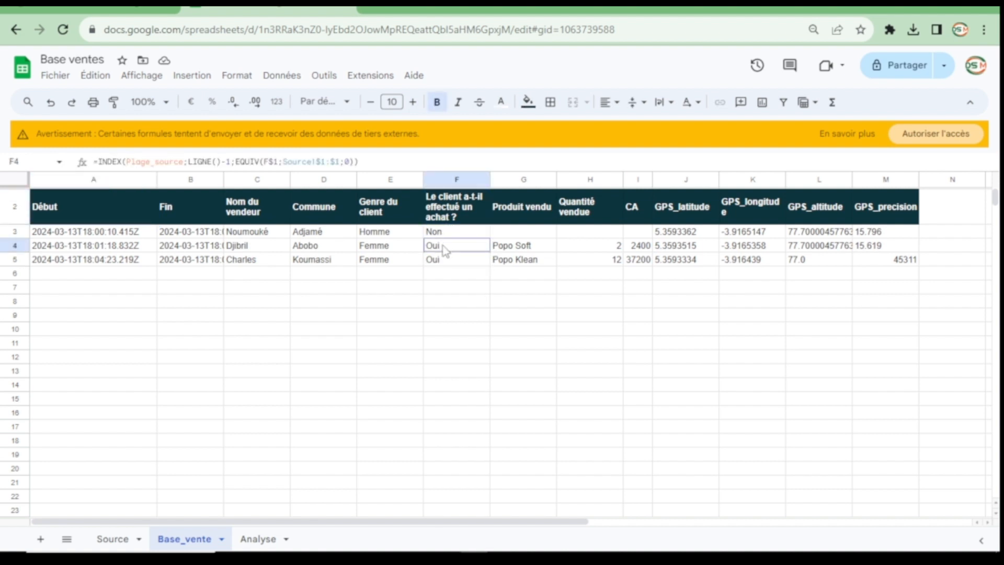
pyautogui.click(258, 539)
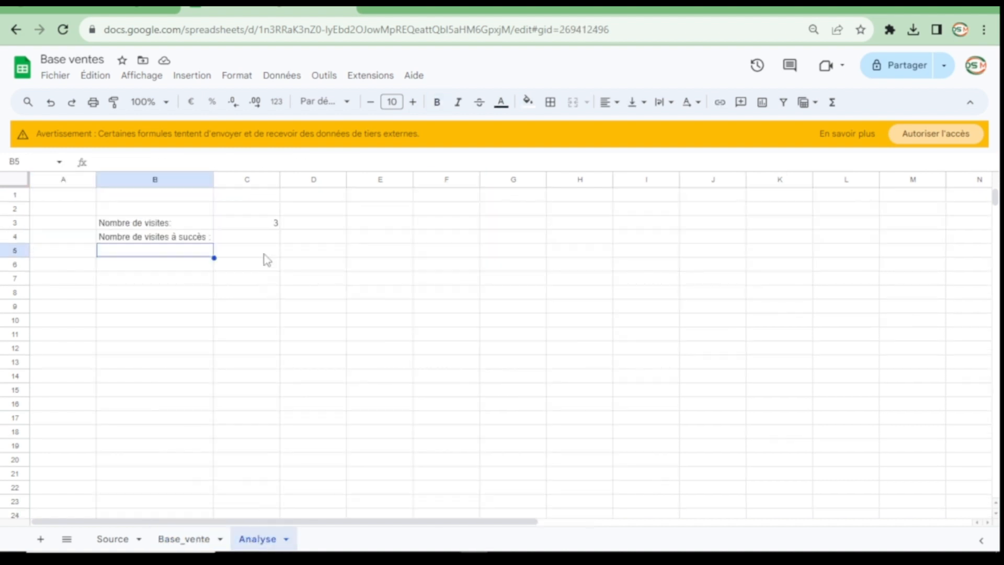
pyautogui.click(244, 238)
pyautogui.write('=')
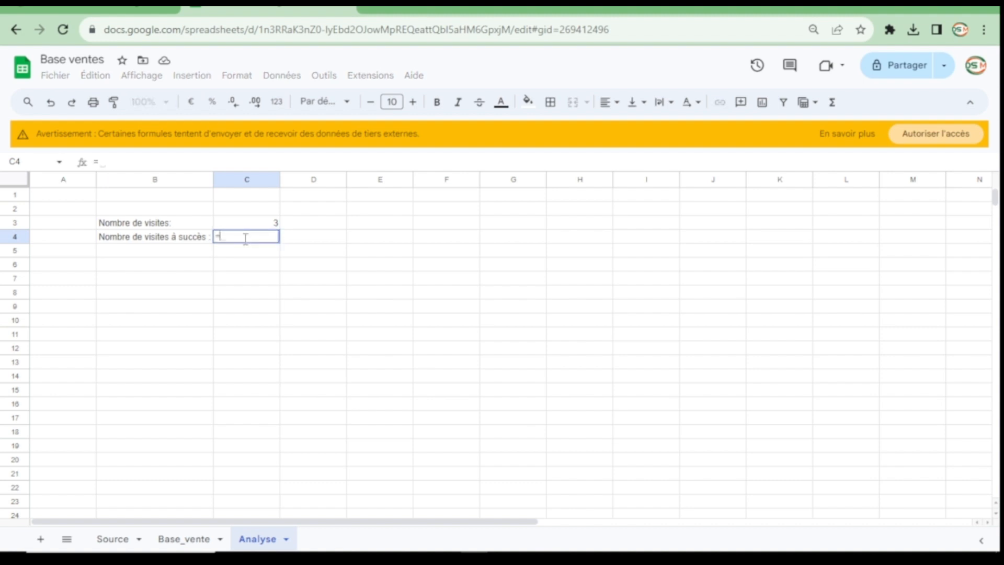
pyautogui.write('nb.')
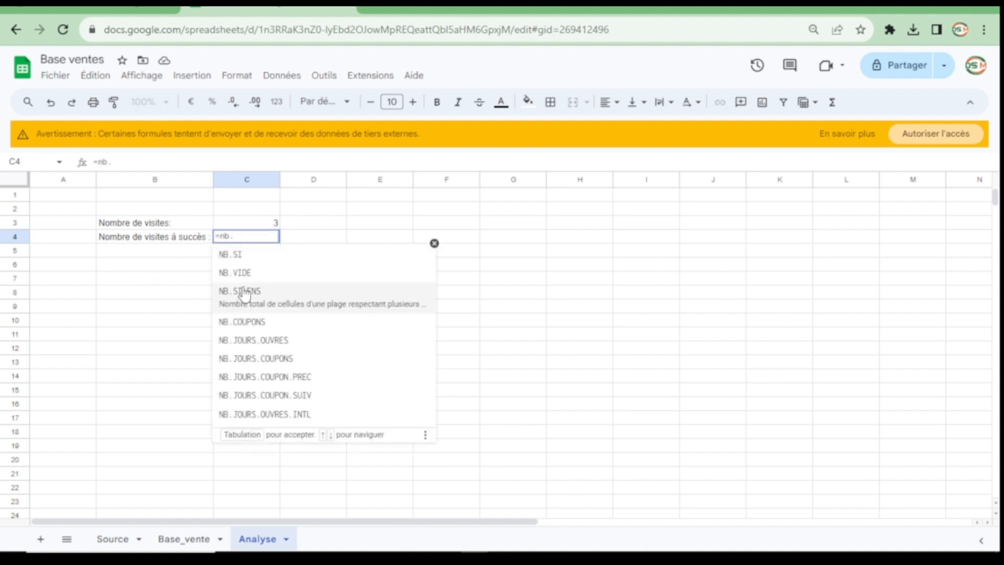
pyautogui.click(232, 264)
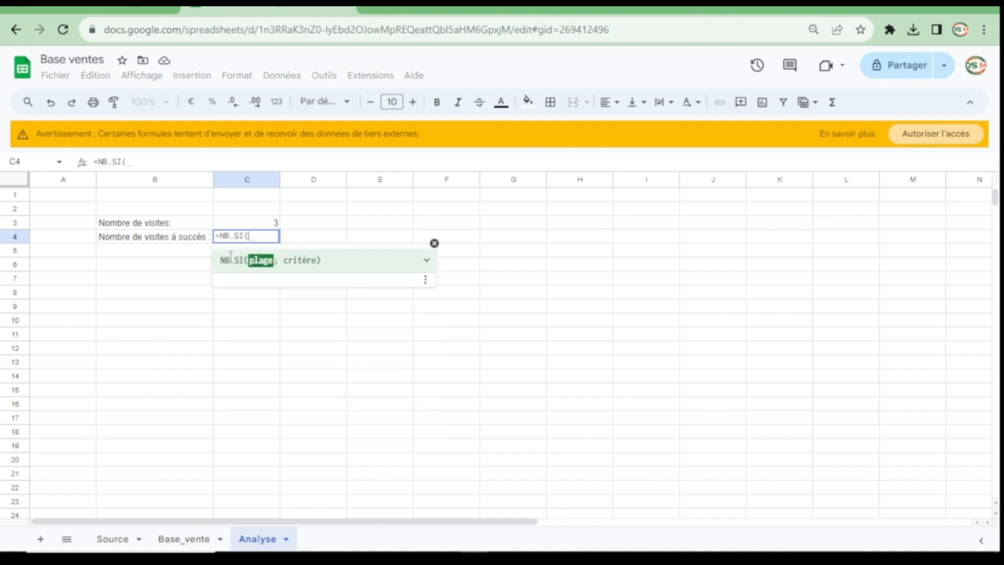
pyautogui.click(176, 542)
pyautogui.click(459, 180)
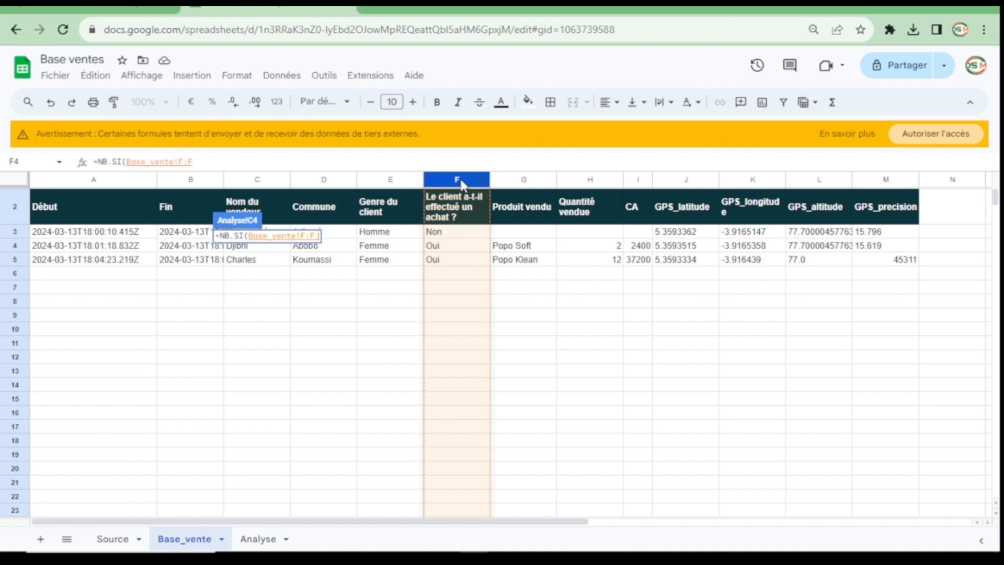
pyautogui.write(';"Oui"')
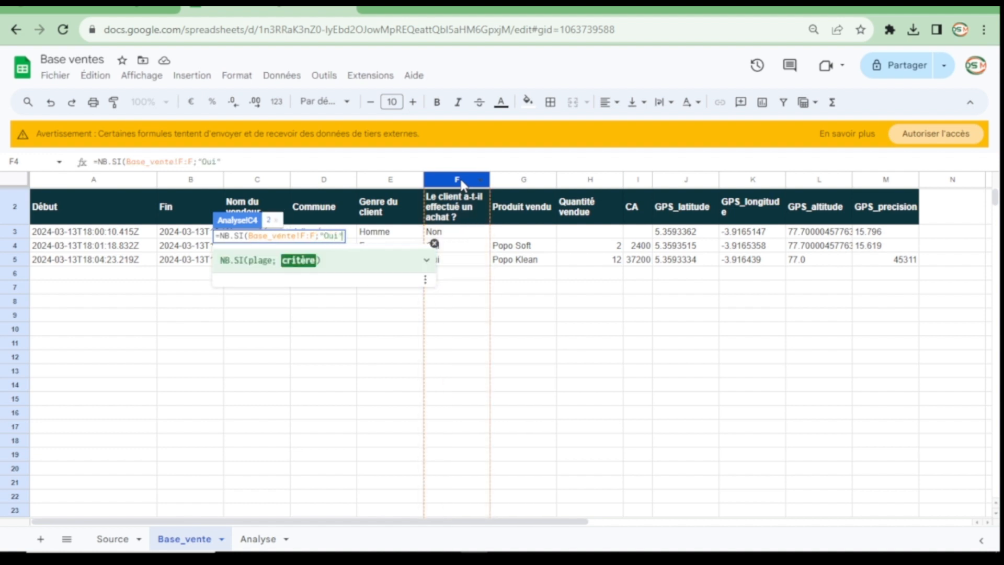
pyautogui.press('Return')
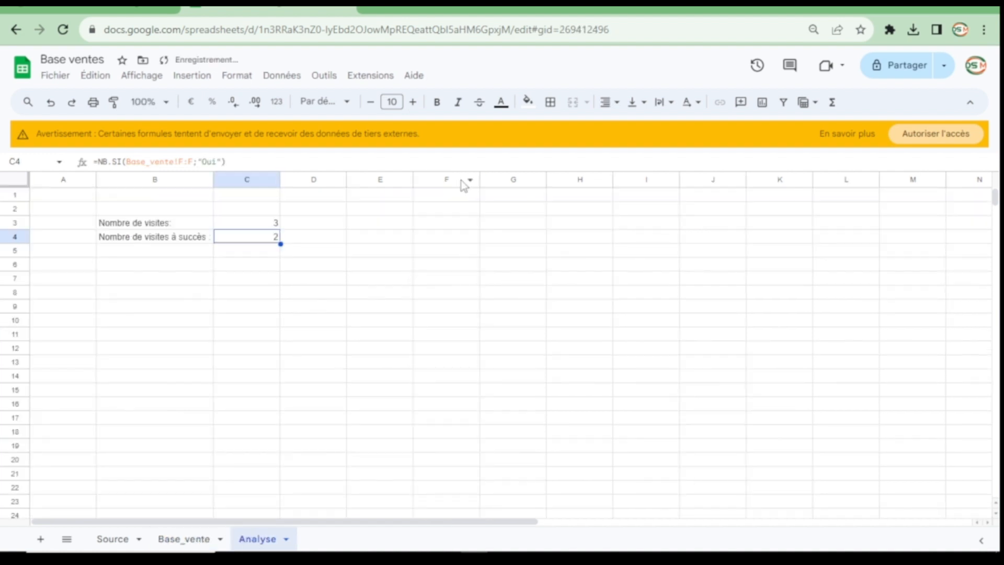
# Step: Enter the label "Taux de succès :" in cell B5 of the Analyse sheet
pyautogui.press('Down')
pyautogui.press('Left')
pyautogui.write('T')
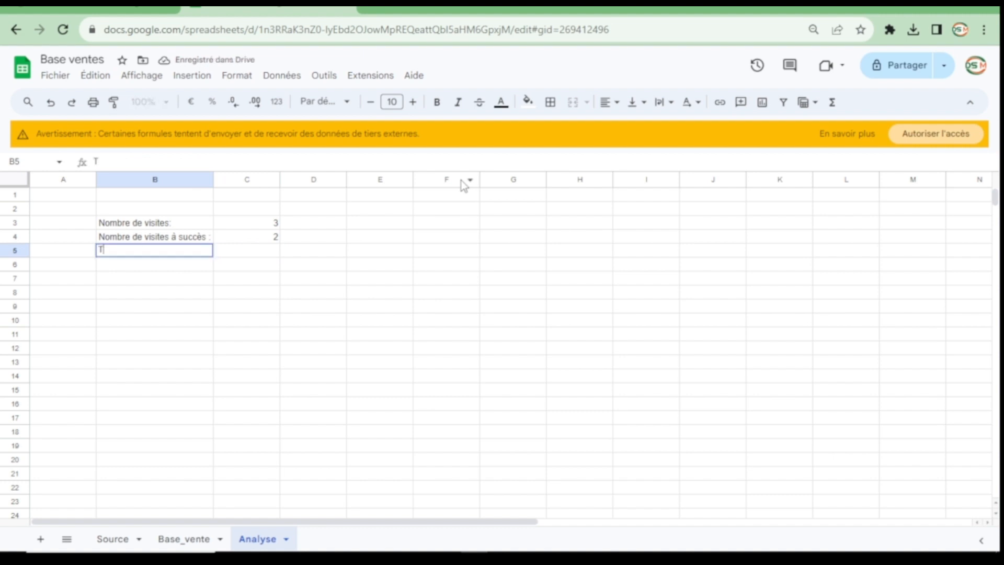
pyautogui.write('aux de succ')
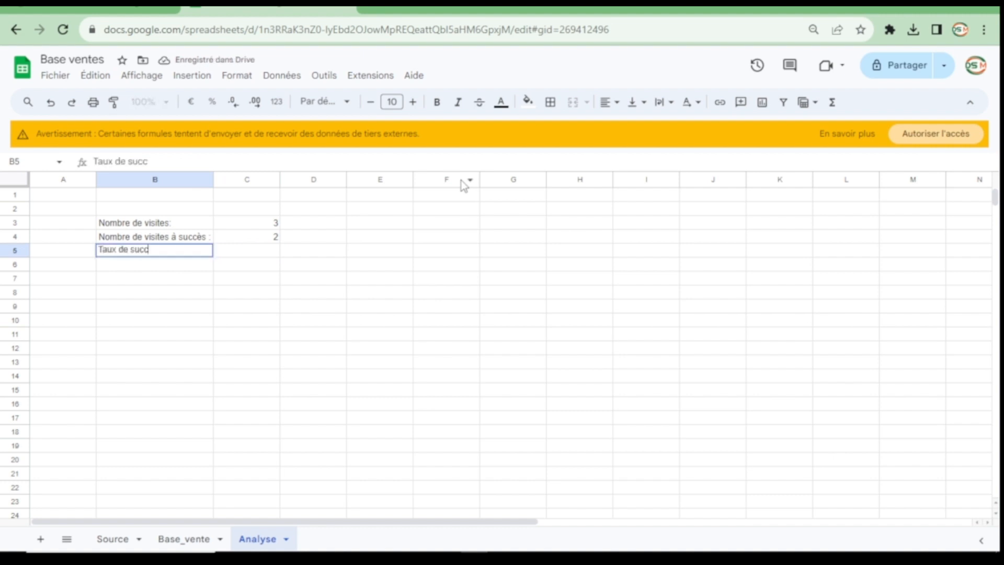
pyautogui.write('ès :')
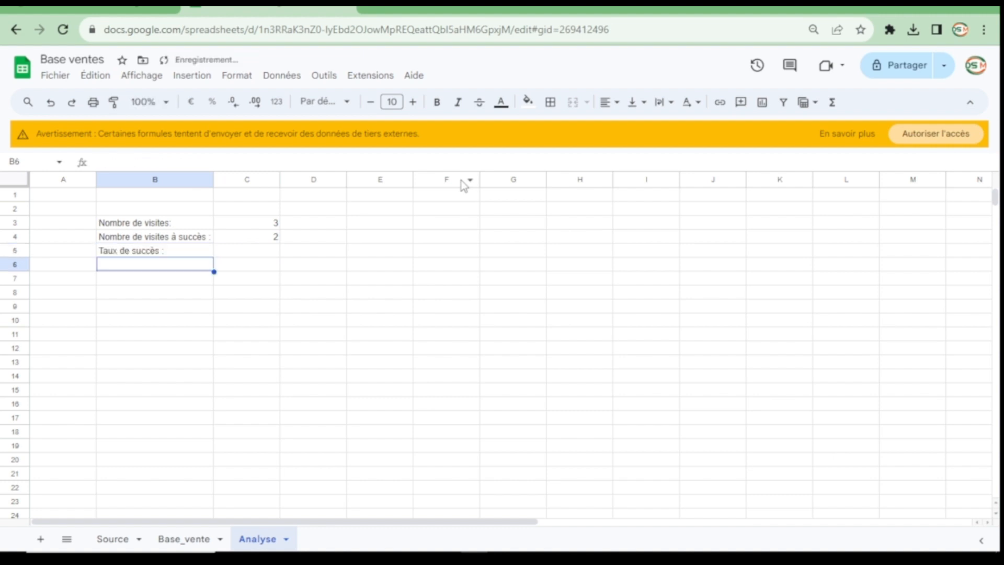
# Step: Calculate the success rate in cell C5 of Analyse with =C4/C3
pyautogui.press('Tab')
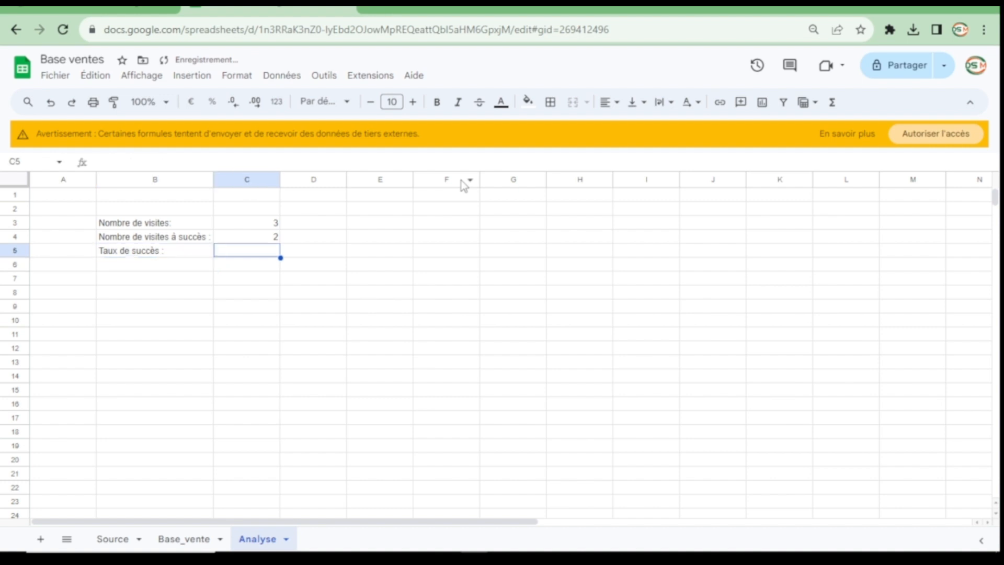
pyautogui.write('=')
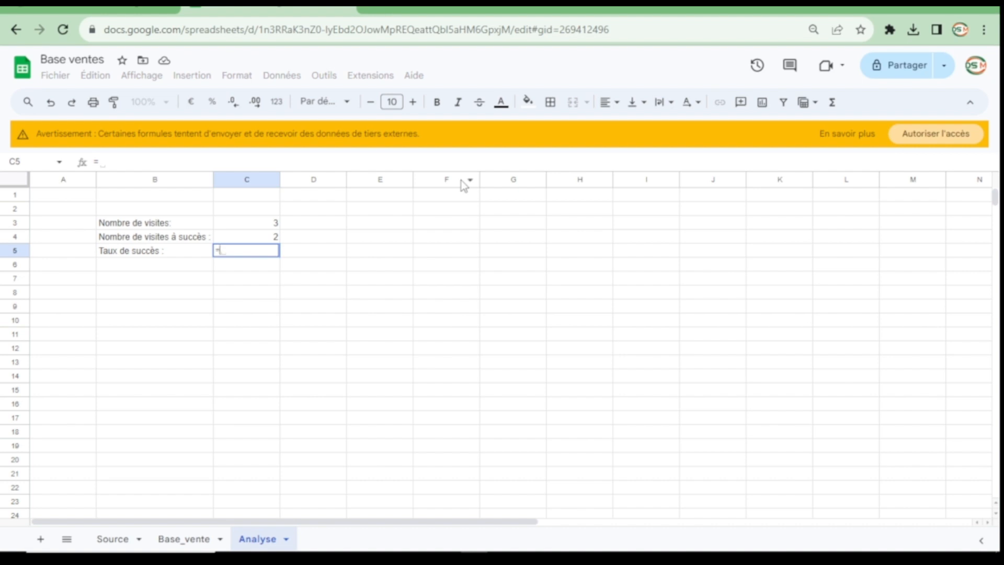
pyautogui.press('Up')
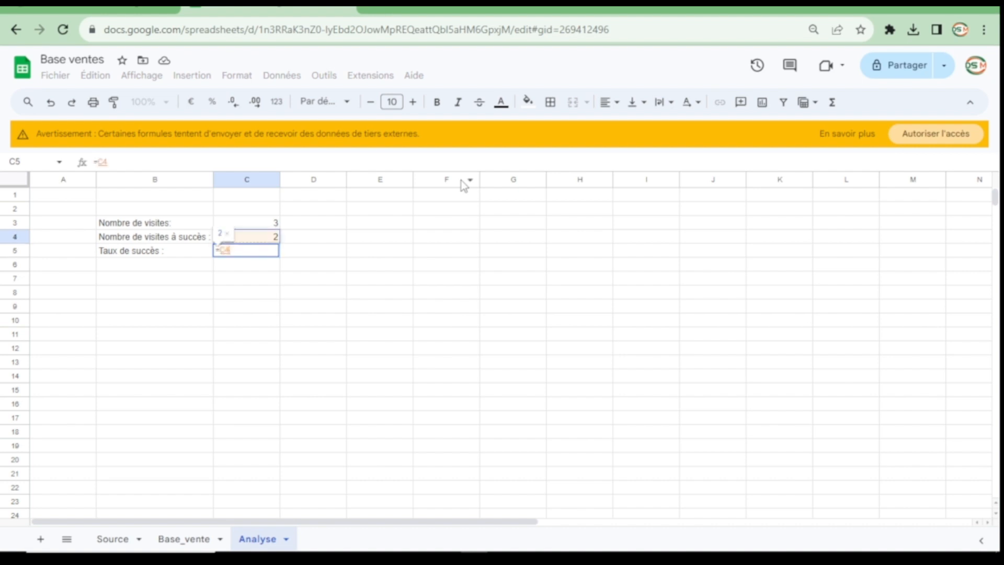
pyautogui.write('/')
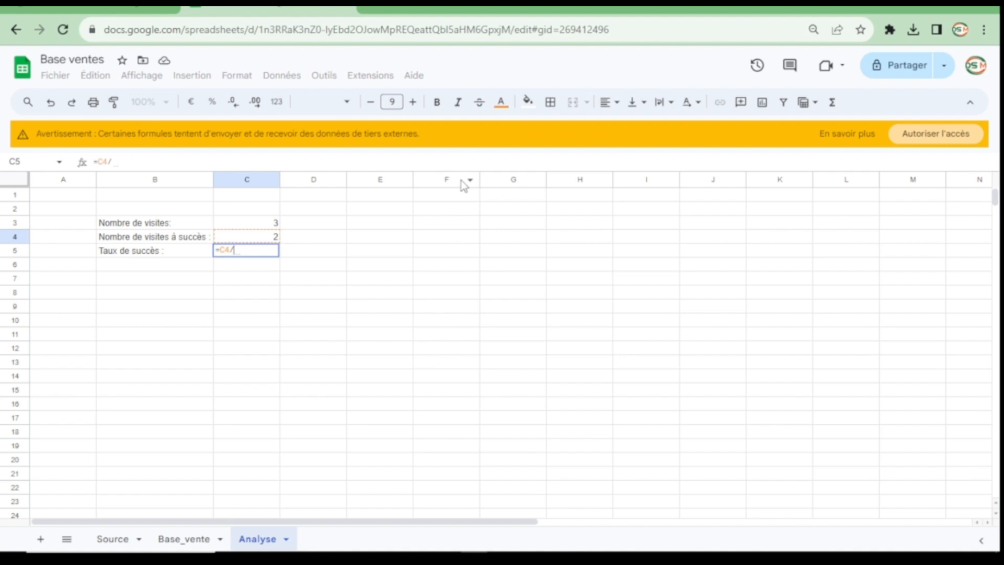
pyautogui.click(276, 226)
pyautogui.press('Return')
# Step: Format the success rate in C5 as a percentage with no decimal places
pyautogui.press('Up')
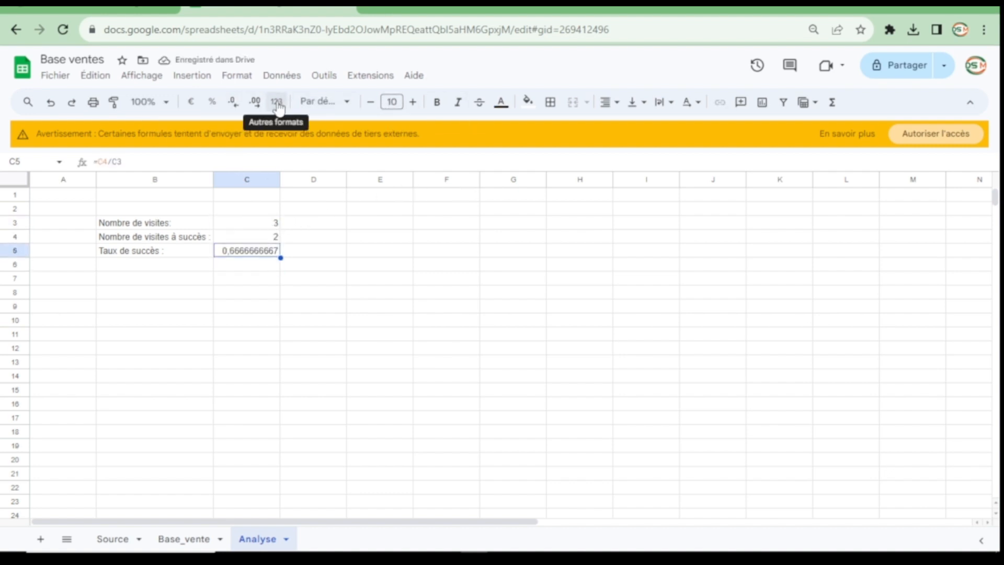
pyautogui.click(214, 105)
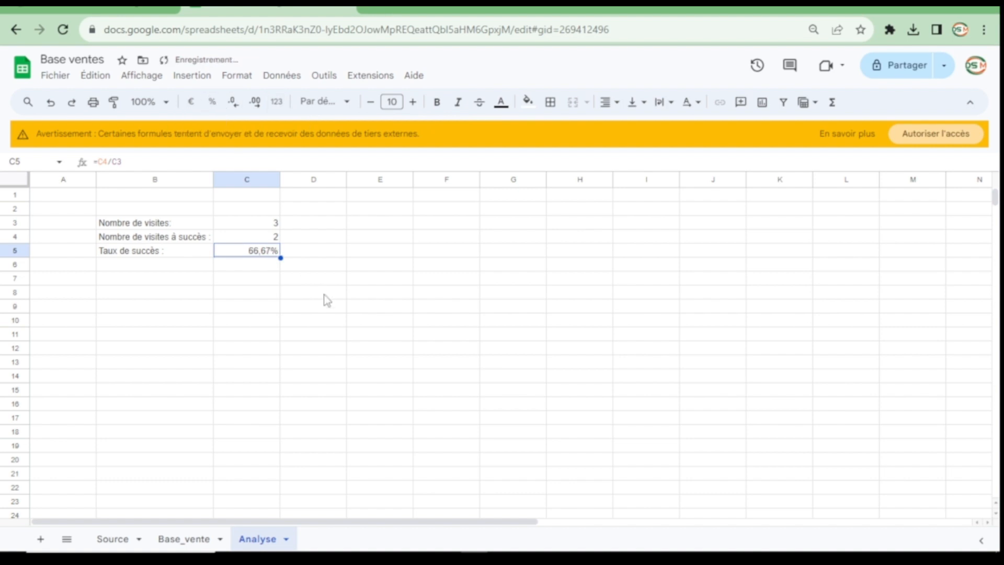
pyautogui.click(240, 103)
pyautogui.click(240, 103)
pyautogui.click(222, 310)
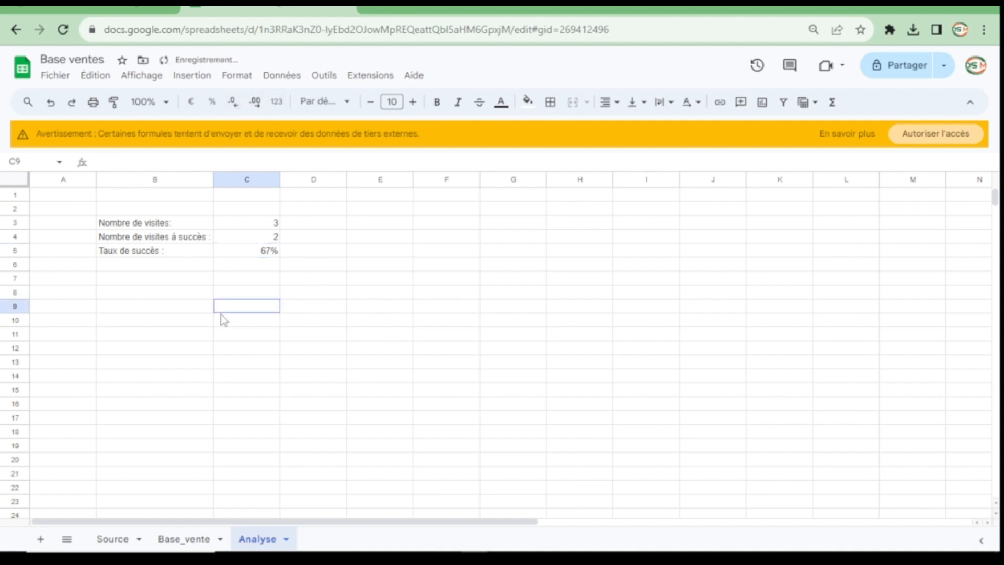
# Step: Fill the visit summary block B3:C5 with a light red background
pyautogui.moveTo(152, 222); pyautogui.dragTo(240, 251)
pyautogui.click(528, 102)
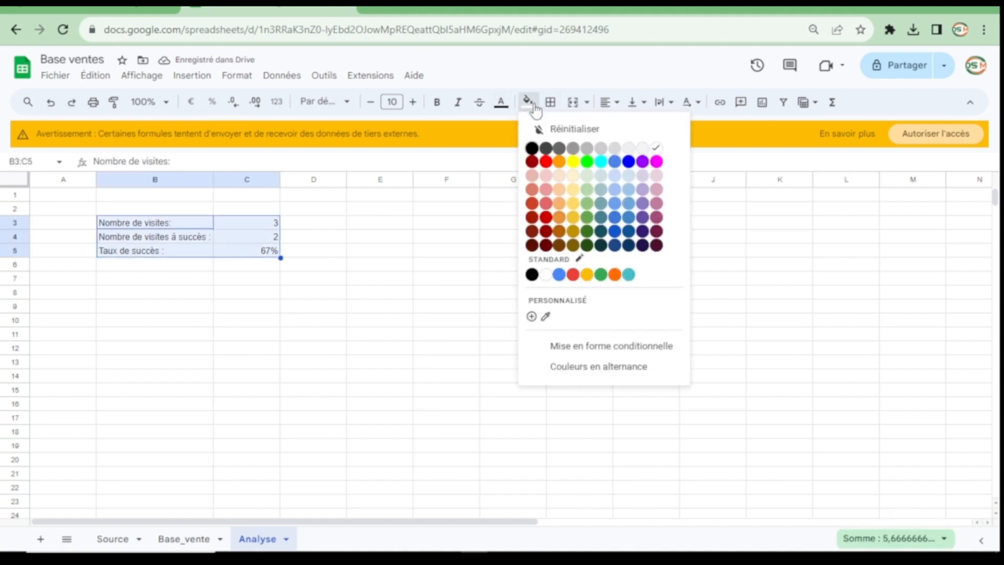
pyautogui.click(545, 189)
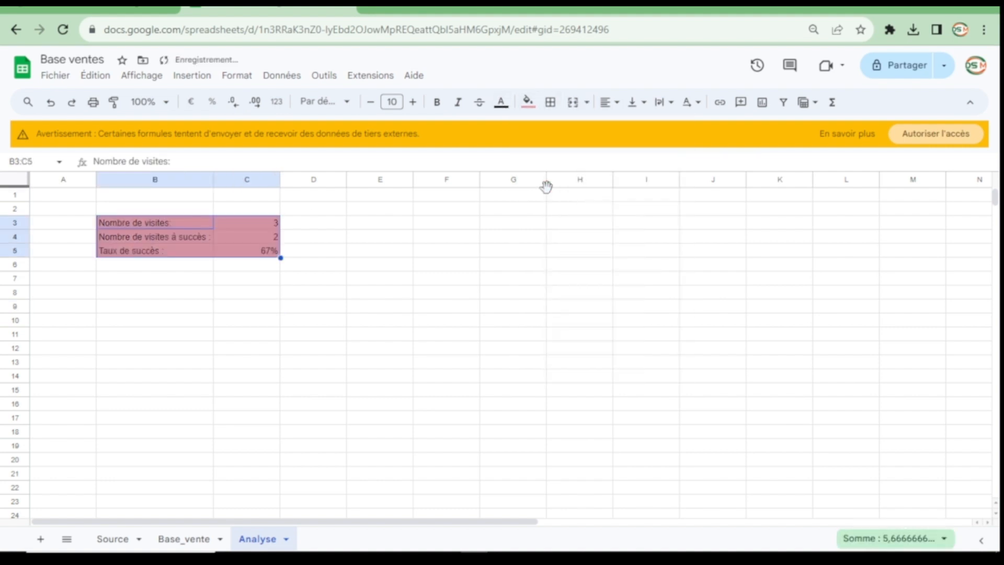
pyautogui.click(287, 321)
# Step: Enter the label "Ventes totales :" in cell B8 of the Analyse sheet
pyautogui.click(170, 296)
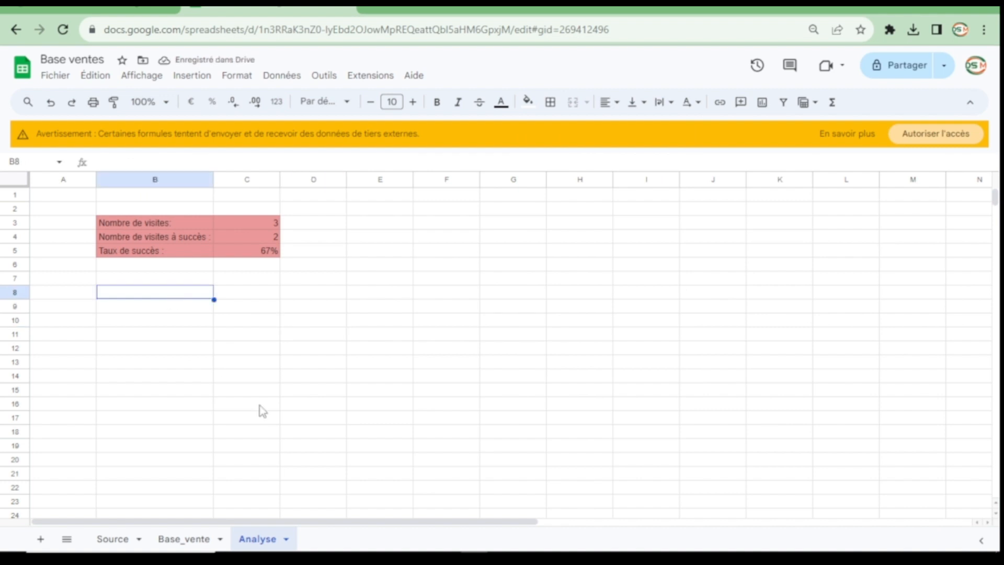
pyautogui.write('Ventes')
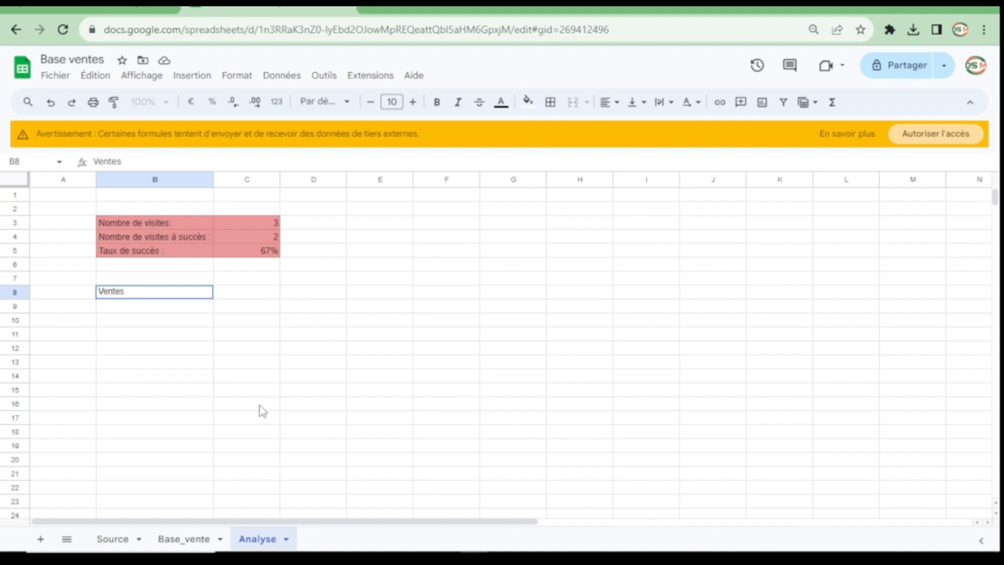
pyautogui.write(' totales :')
pyautogui.press('Return')
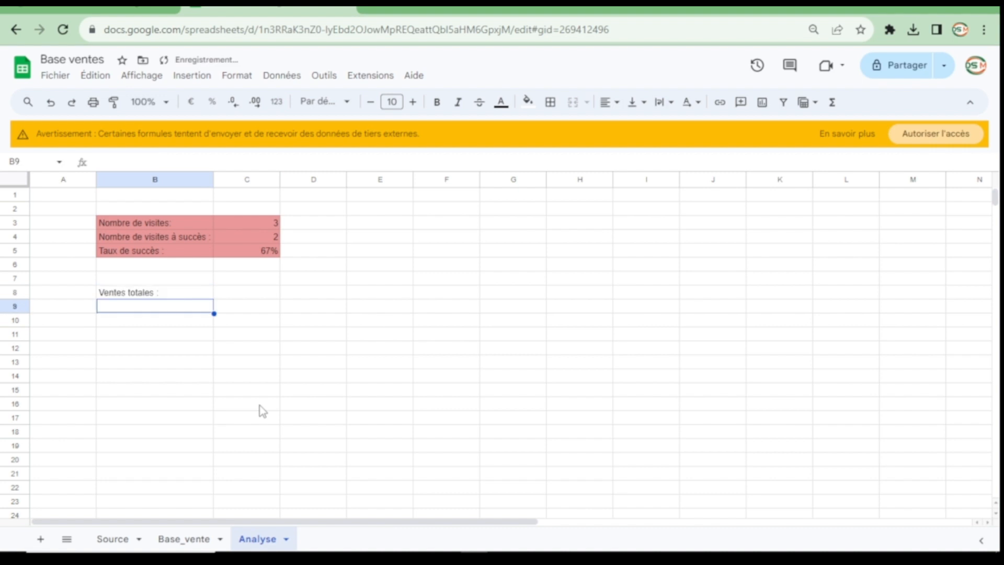
# Step: Total the CA column of Base_vente in cell C8 of Analyse with =SOMME(Base_vente!I:I)
pyautogui.click(179, 542)
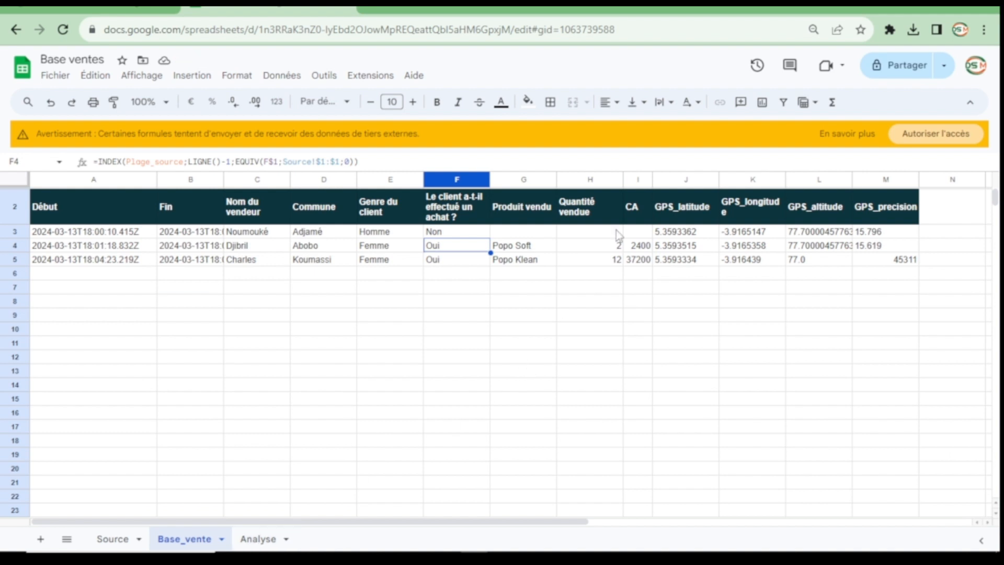
pyautogui.click(258, 539)
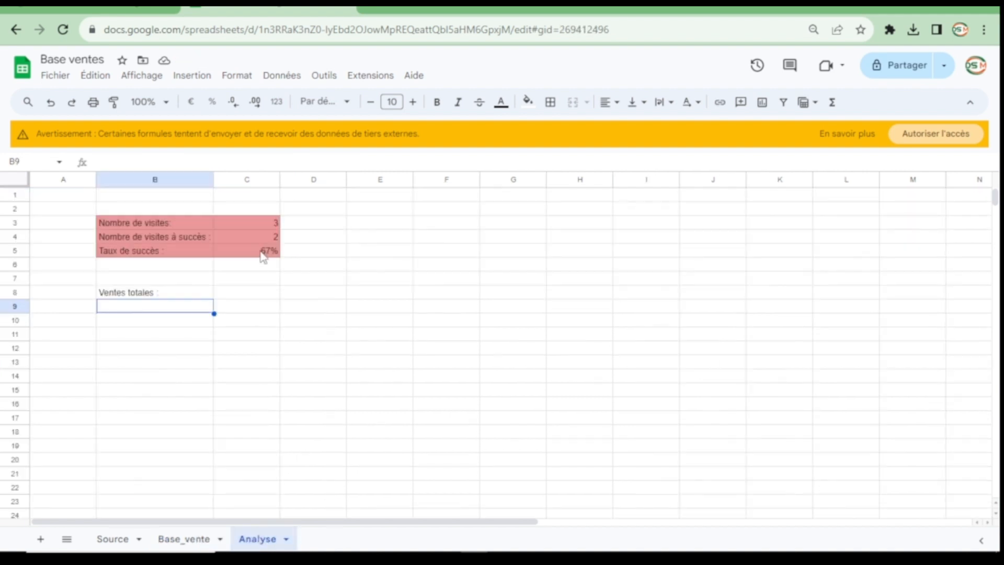
pyautogui.click(228, 293)
pyautogui.write('=')
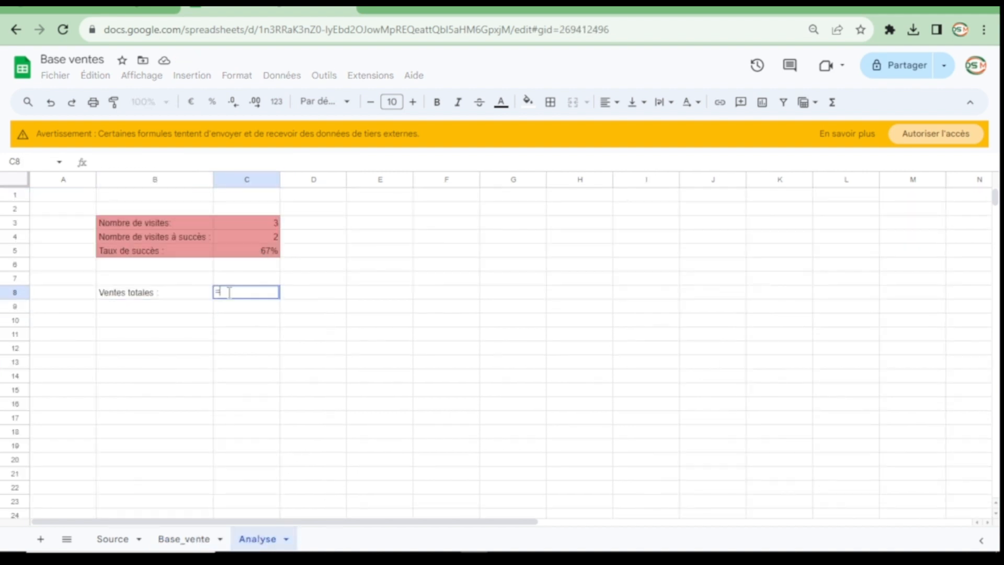
pyautogui.write('somme(')
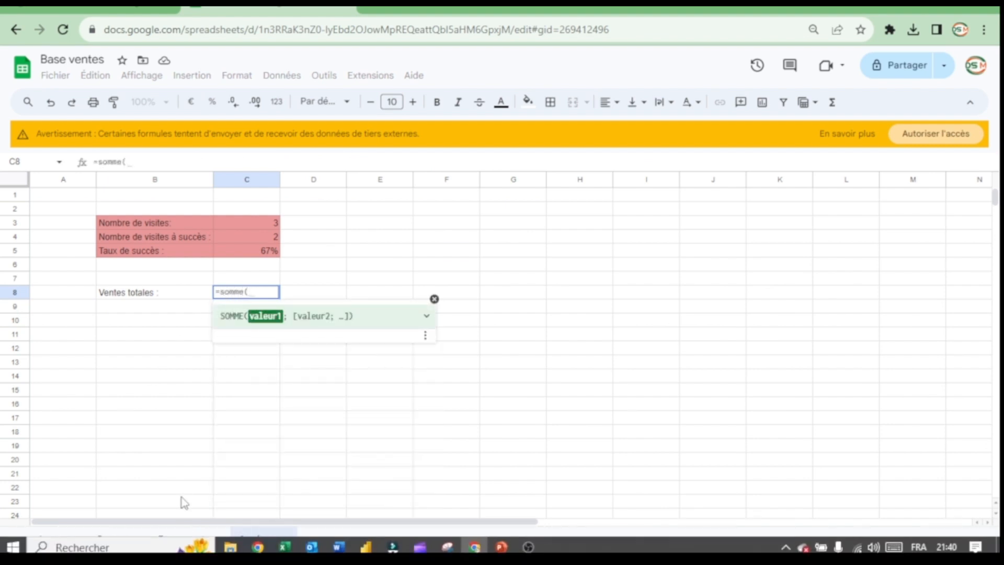
pyautogui.click(186, 544)
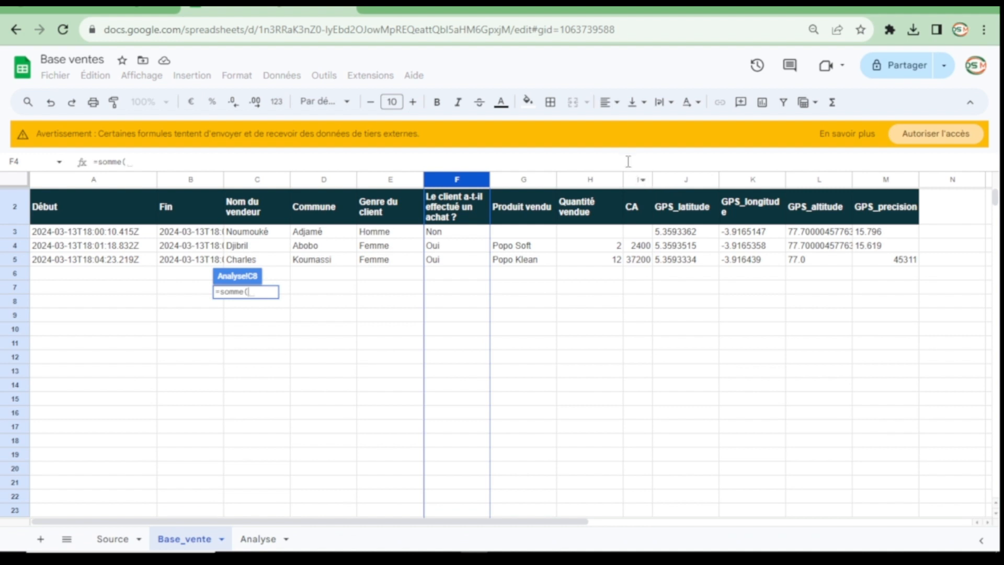
pyautogui.click(637, 180)
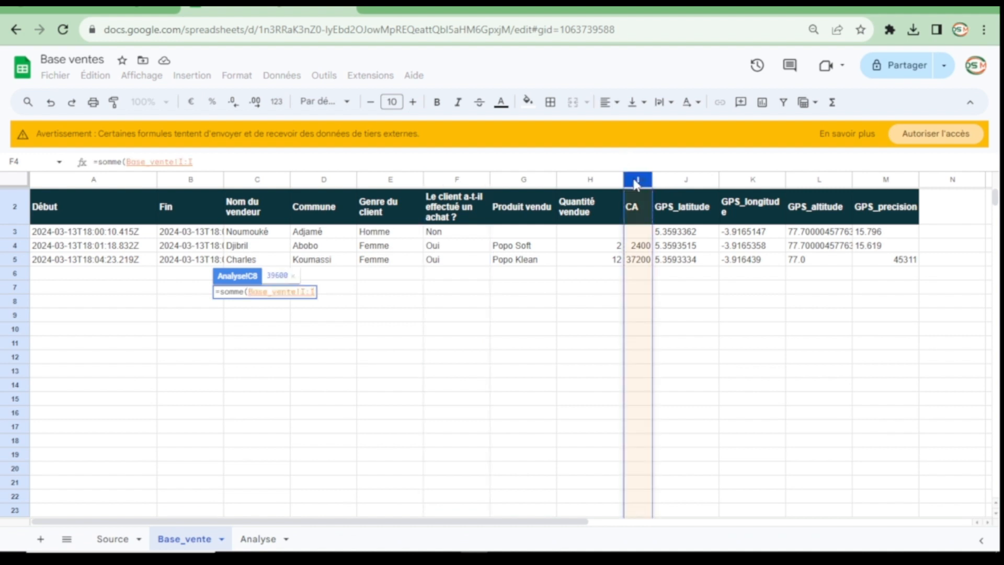
pyautogui.press('Return')
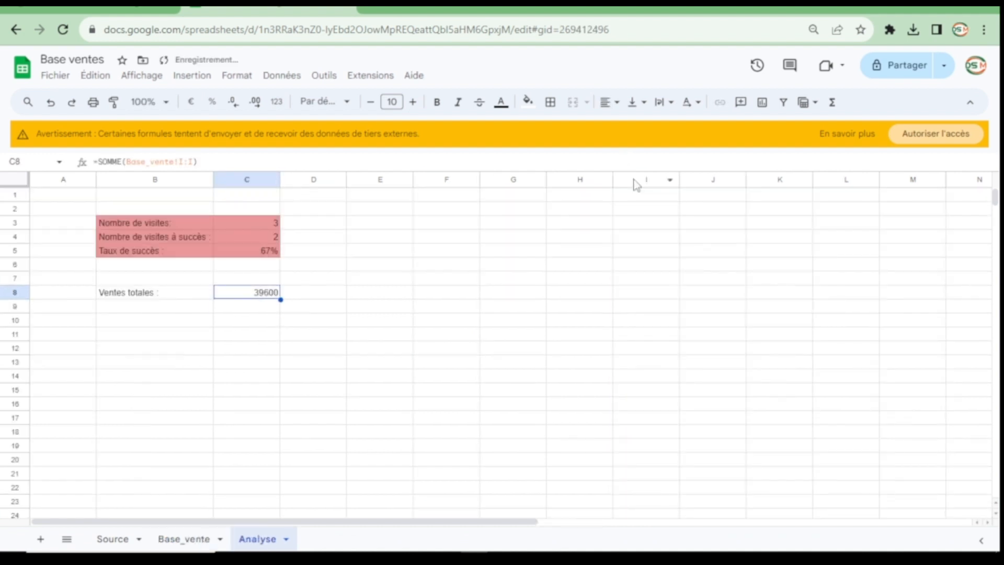
# Step: Format the total sales in C8 as a number with a thousands separator and no decimal places
pyautogui.click(279, 104)
pyautogui.click(299, 180)
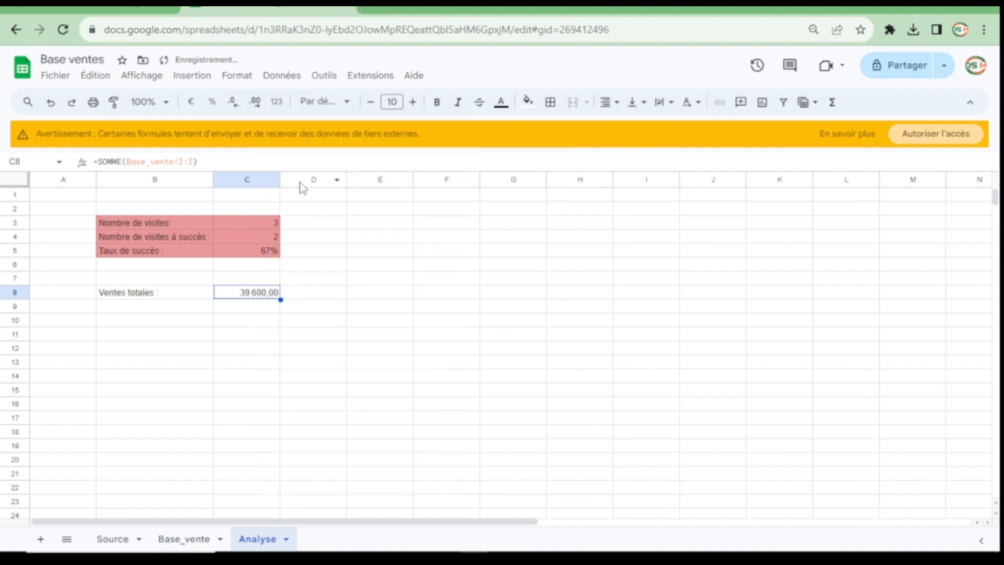
pyautogui.click(233, 102)
pyautogui.click(233, 102)
pyautogui.click(323, 350)
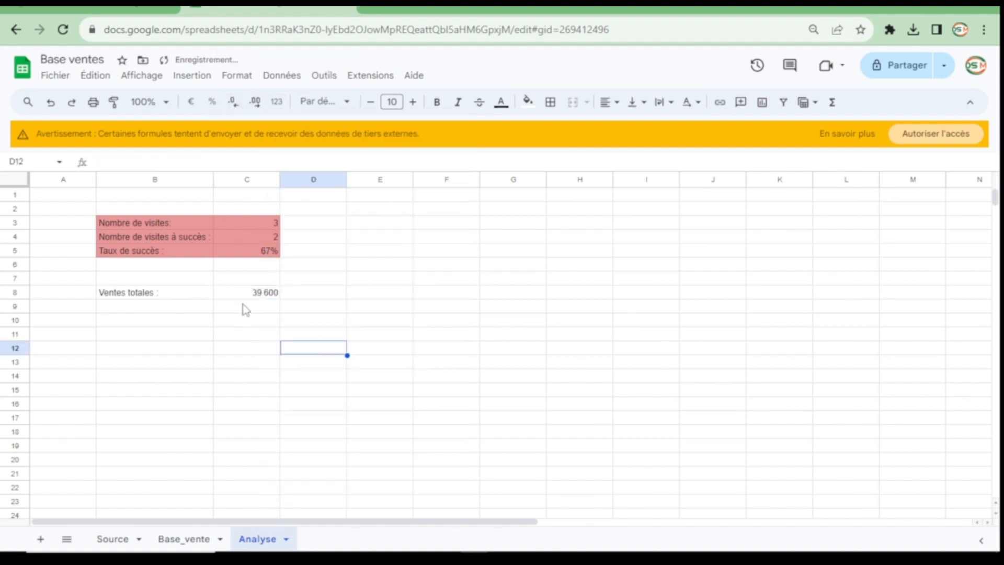
pyautogui.moveTo(166, 295); pyautogui.dragTo(237, 294)
pyautogui.click(180, 310)
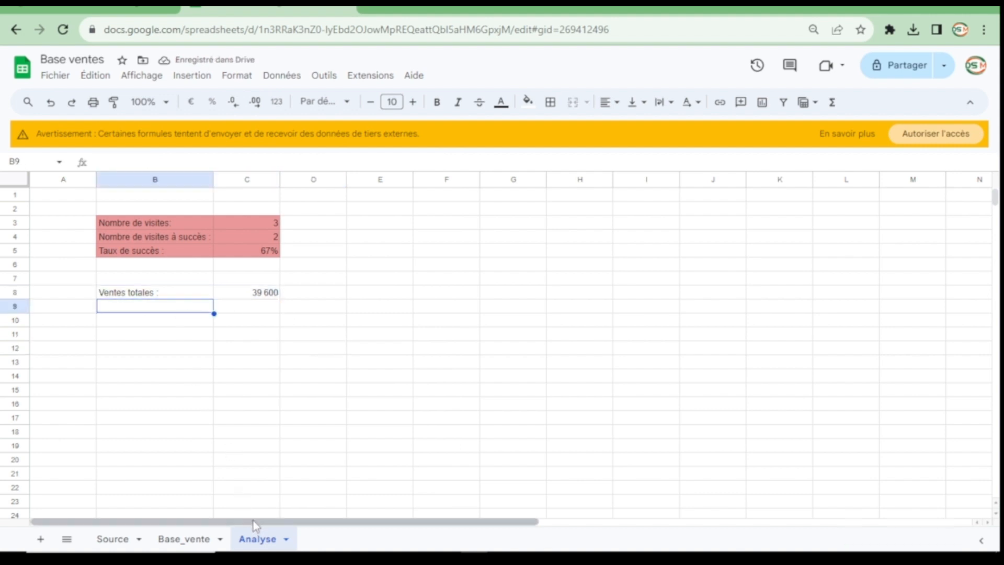
# Step: Check the client columns in Base_vente and enter the header "Genre" in cell B11 of Analyse
pyautogui.click(196, 540)
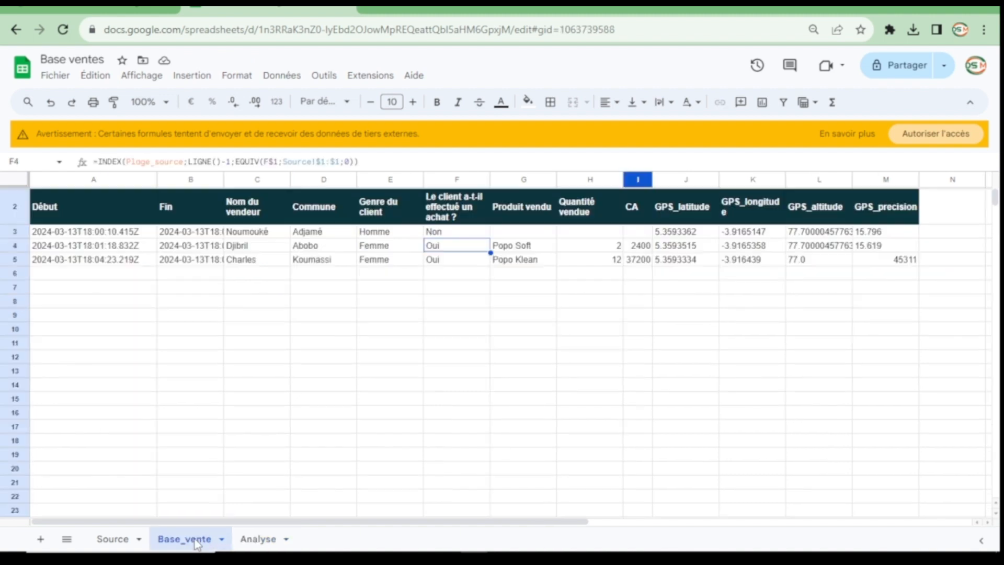
pyautogui.click(331, 243)
pyautogui.click(331, 271)
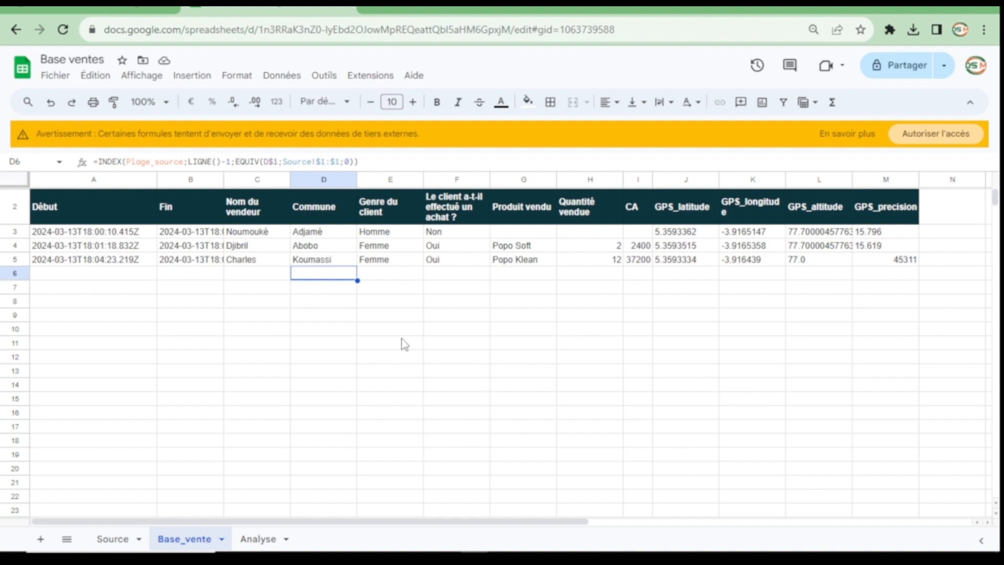
pyautogui.click(259, 539)
pyautogui.click(171, 333)
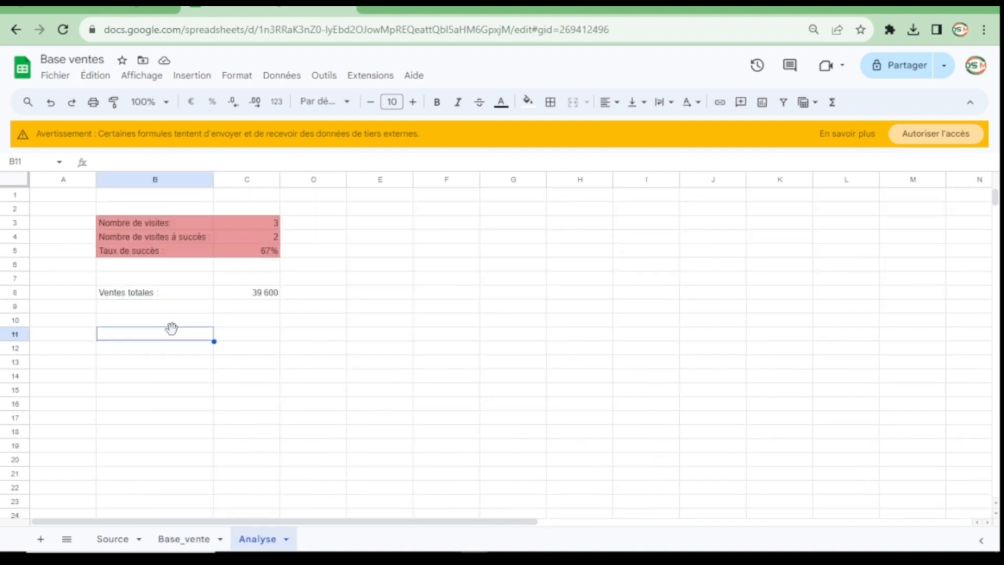
pyautogui.write('Sexe')
pyautogui.press('Return')
pyautogui.click(172, 329)
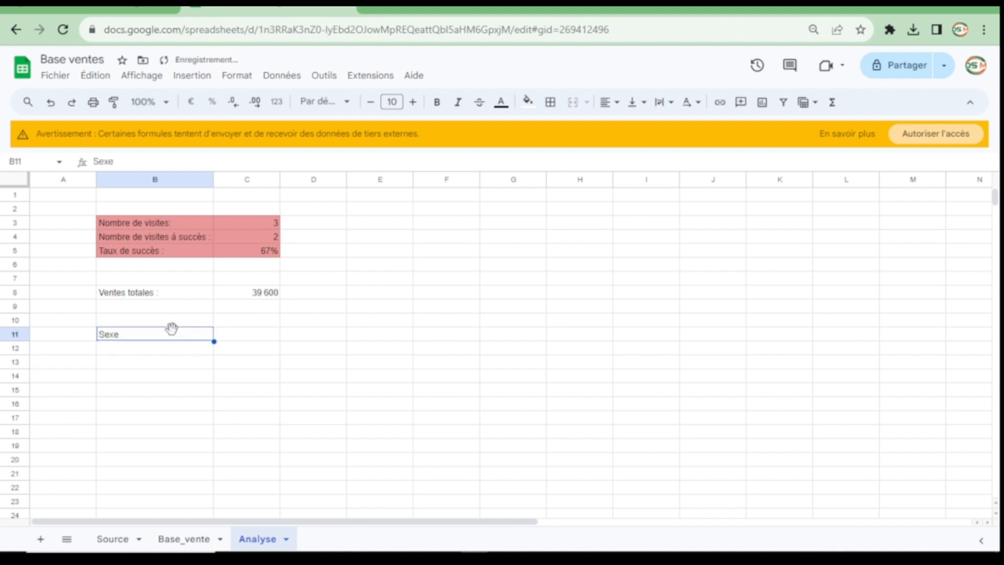
pyautogui.write('Genre')
pyautogui.press('Return')
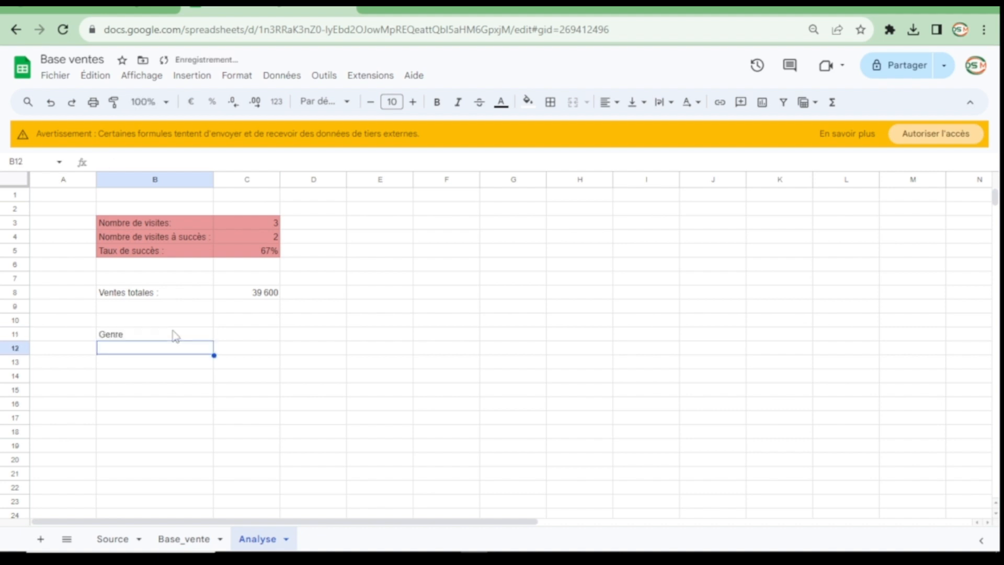
# Step: Enter the categories "Femme" and "Homme" in cells B12 and B13 under the Genre header
pyautogui.write('Femme')
pyautogui.press('Return')
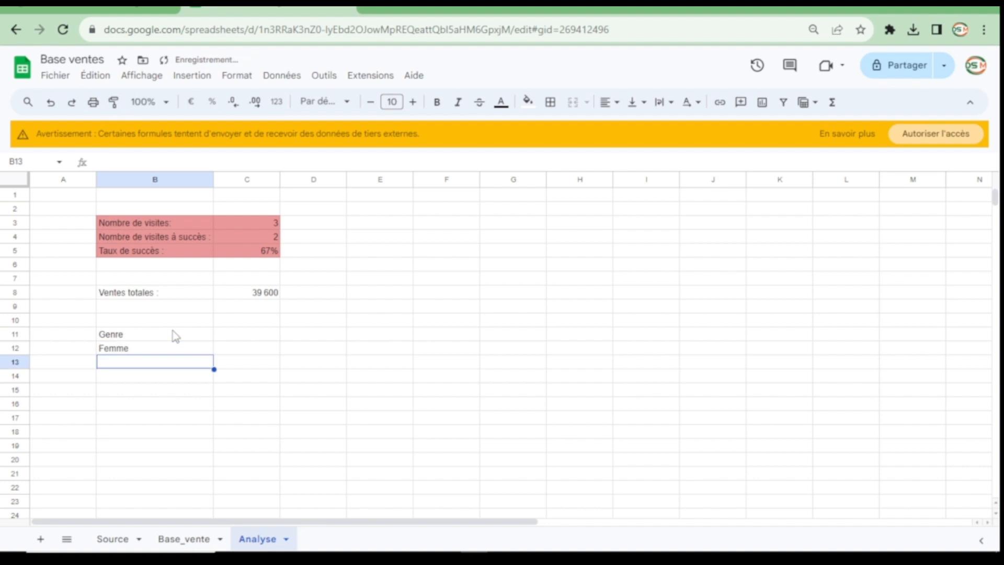
pyautogui.write('Homme')
pyautogui.press('Return')
# Step: Start a SOMME.SI.ENS formula in C12 of Analyse with the CA column Base_vente!I:I as the sum range
pyautogui.press('Up')
pyautogui.press('Up')
pyautogui.press('Right')
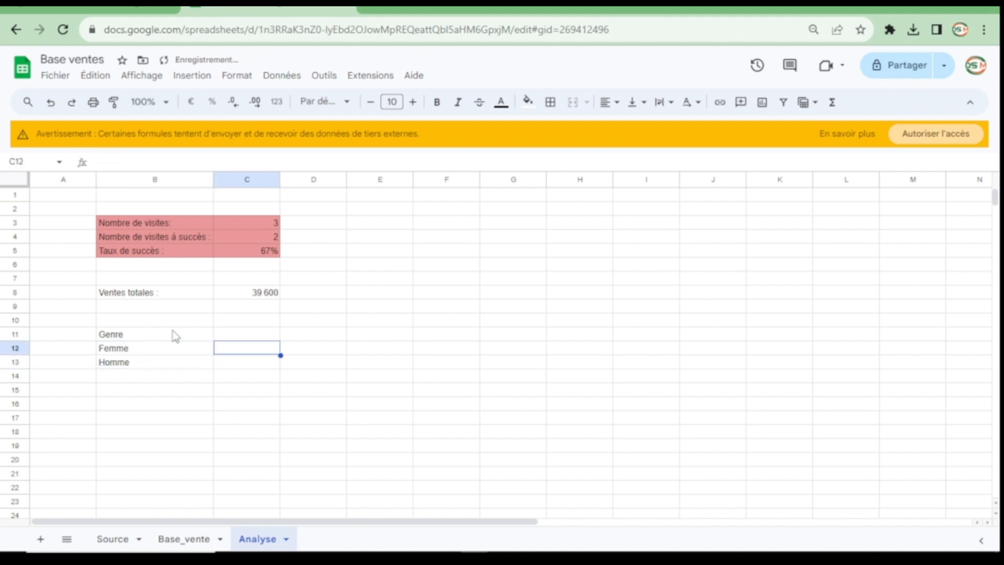
pyautogui.write('=so')
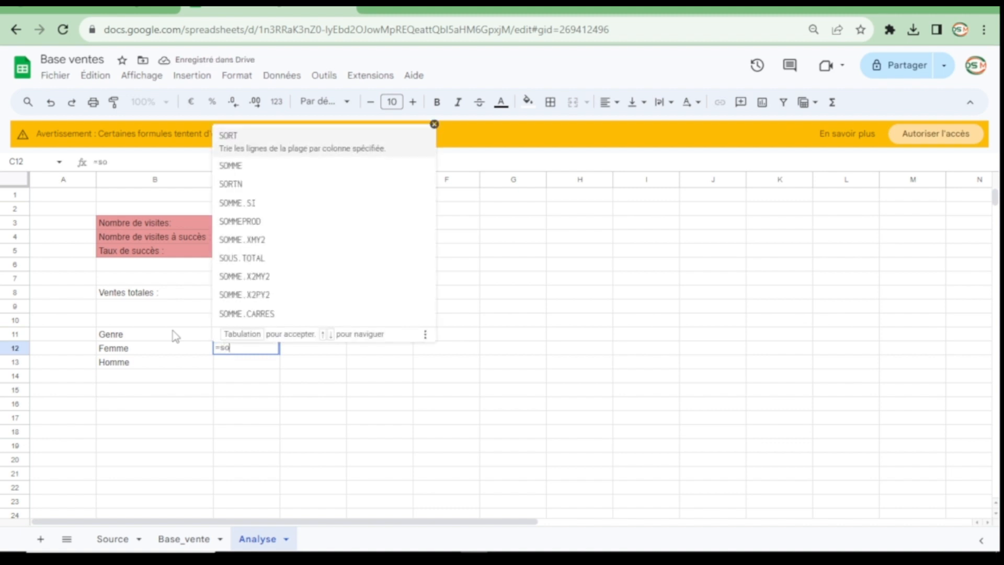
pyautogui.write('mme.')
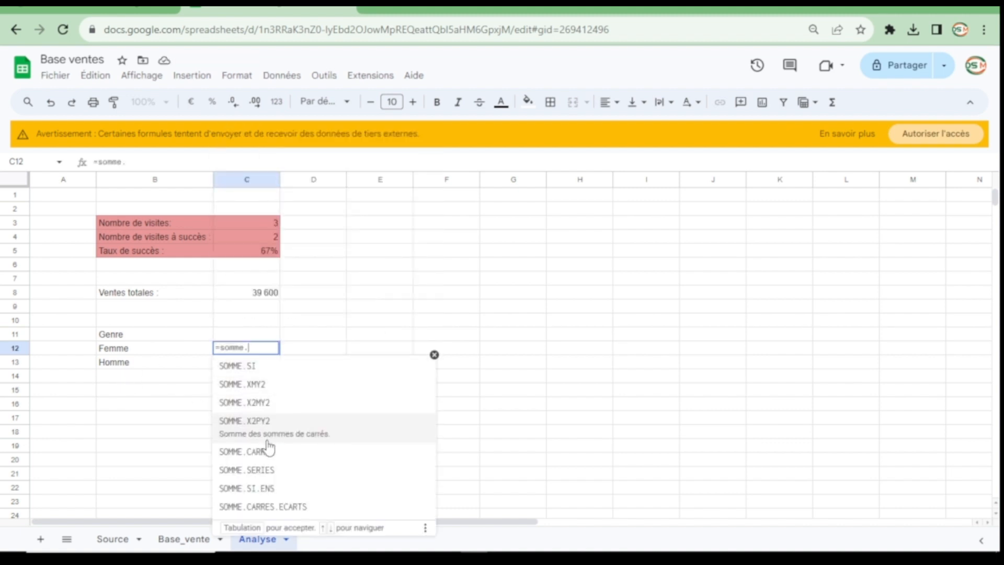
pyautogui.write('s')
pyautogui.click(267, 419)
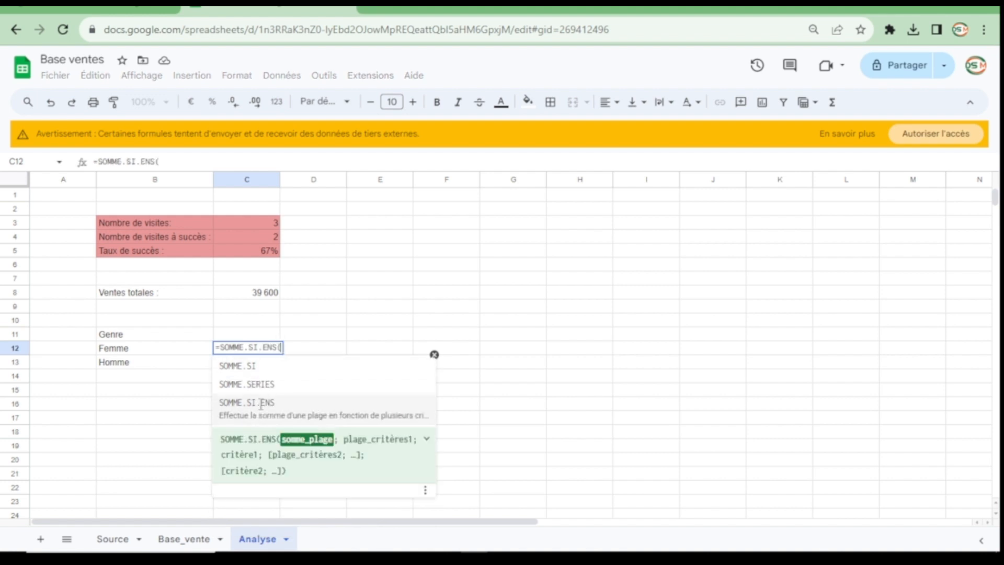
pyautogui.click(184, 538)
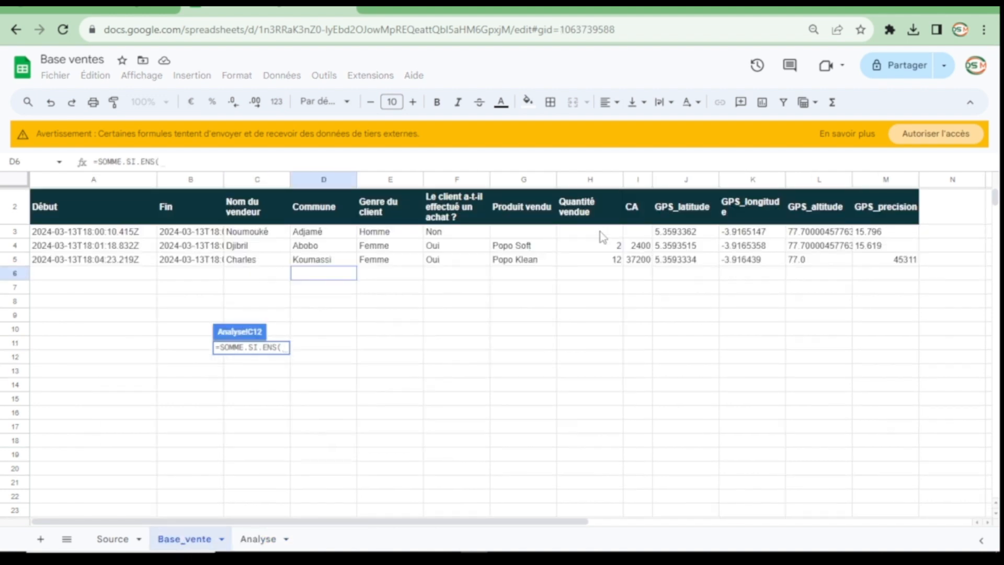
pyautogui.click(636, 179)
pyautogui.write(';')
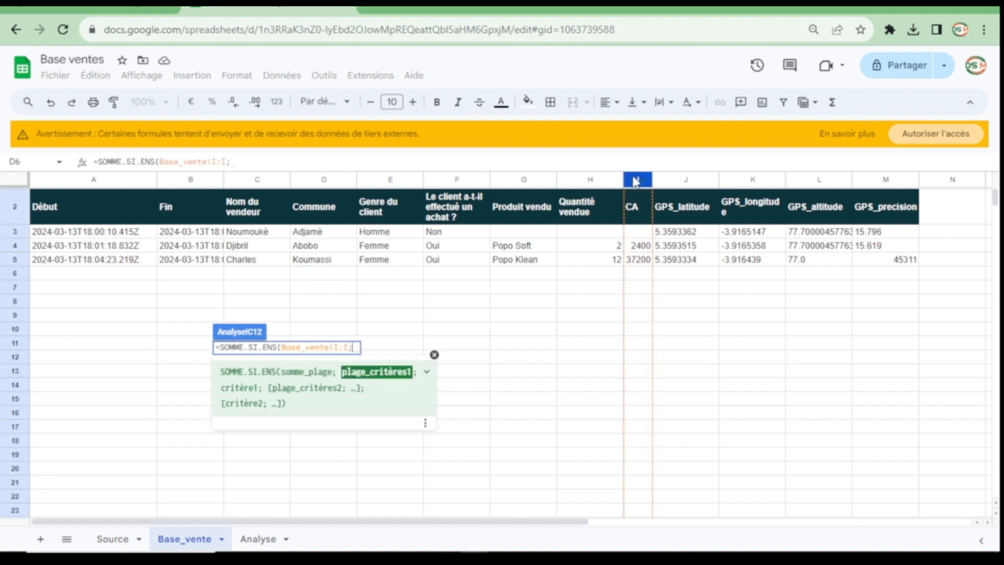
# Step: Complete the C12 formula with the Genre du client column Base_vente!E:E as the criteria range and B12 as the criterion
pyautogui.click(392, 180)
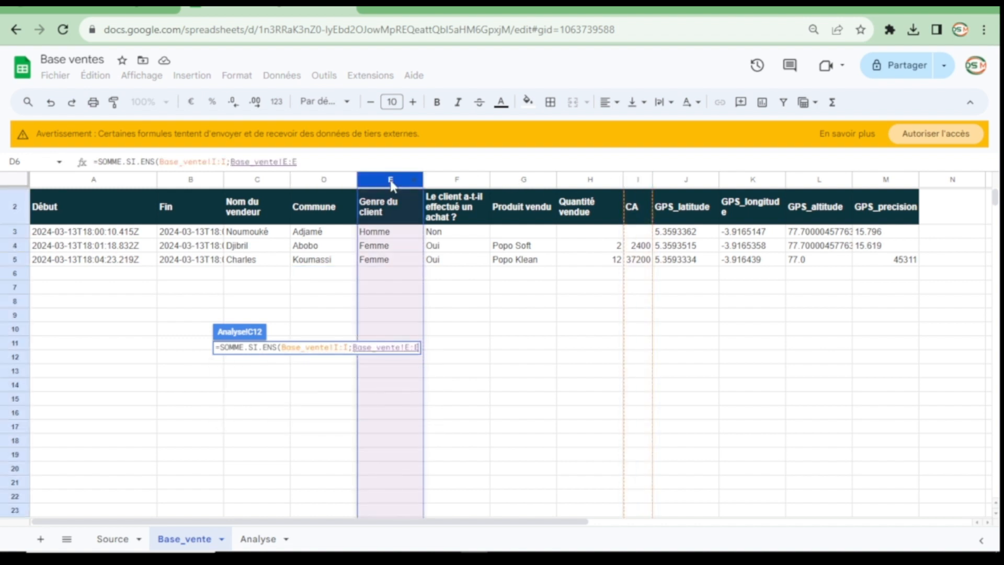
pyautogui.write(';')
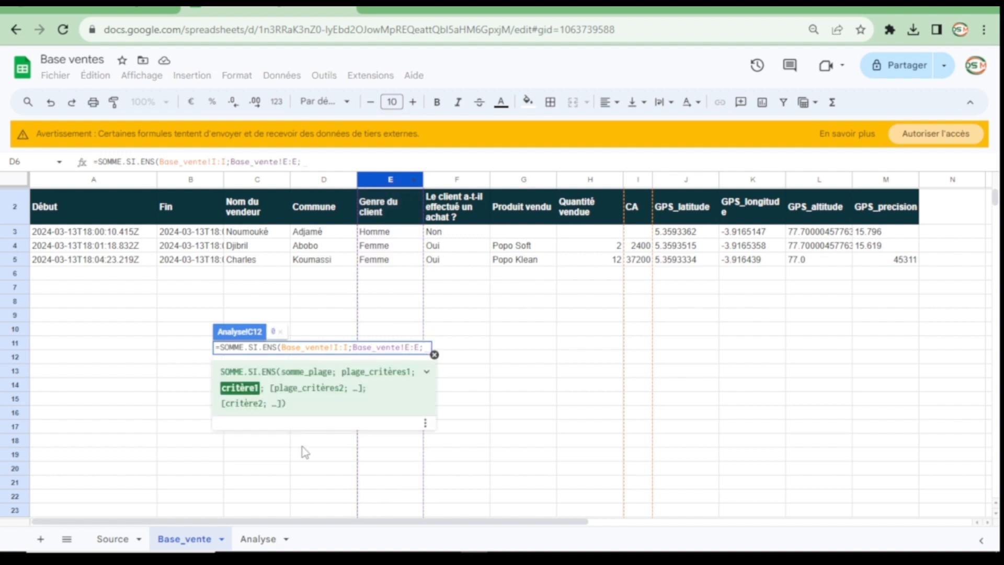
pyautogui.click(253, 538)
pyautogui.click(123, 351)
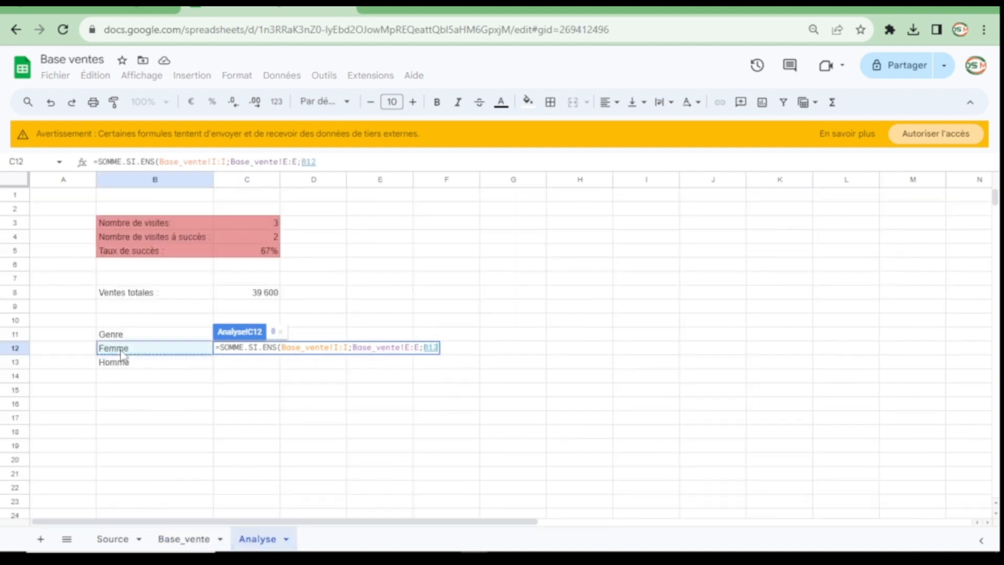
pyautogui.write(')')
pyautogui.press('Return')
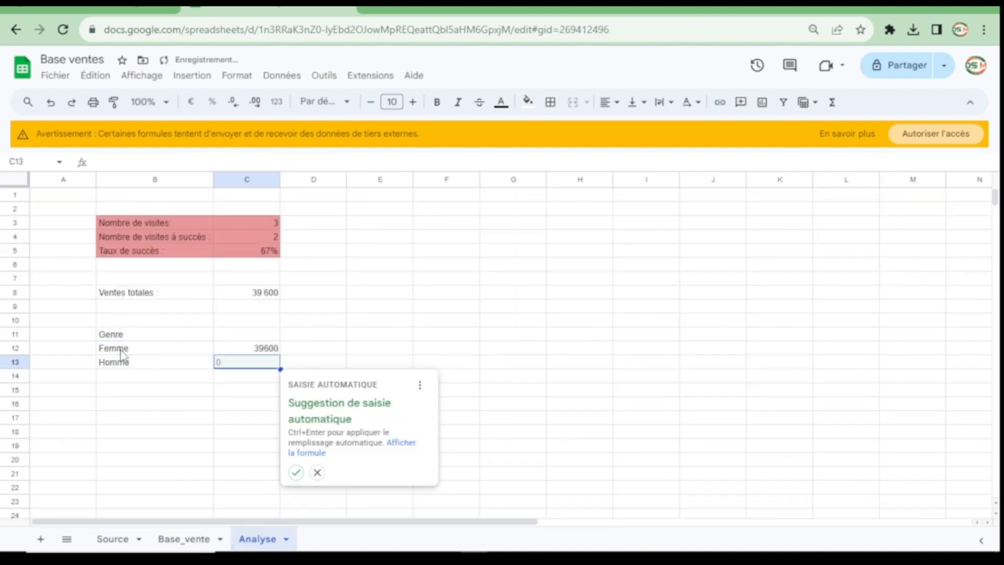
# Step: Fill the C12 formula down to C13 for the Homme category
pyautogui.press('Up')
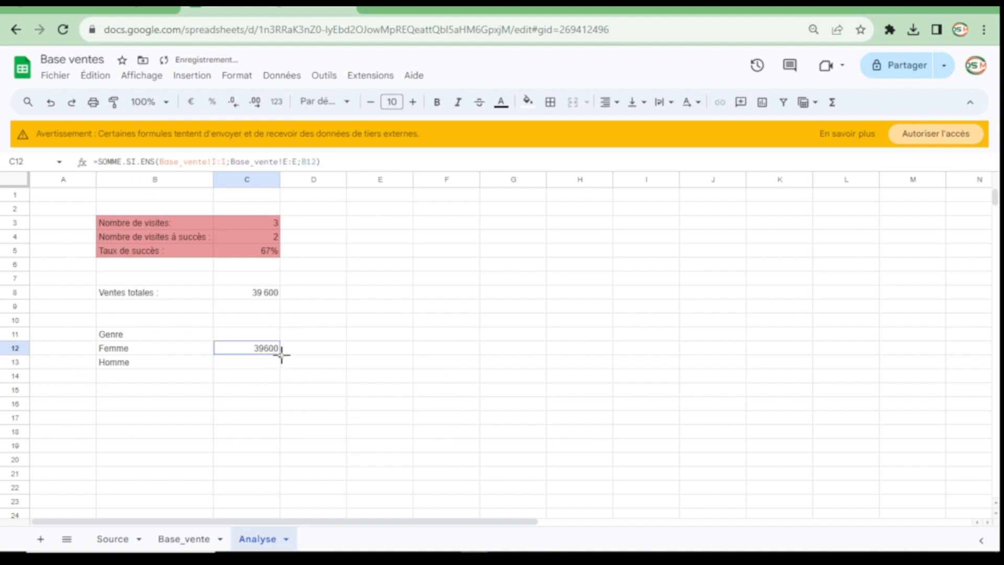
pyautogui.moveTo(281, 355); pyautogui.dragTo(253, 366)
pyautogui.click(276, 381)
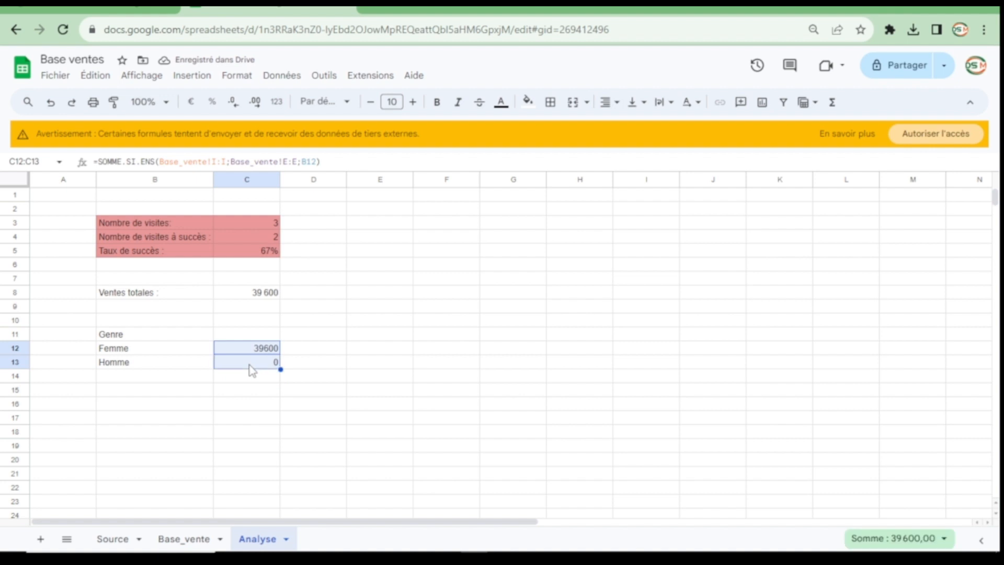
# Step: Copy the number format of the total sales in C8 onto the gender sales in C12:C13
pyautogui.click(247, 294)
pyautogui.click(113, 102)
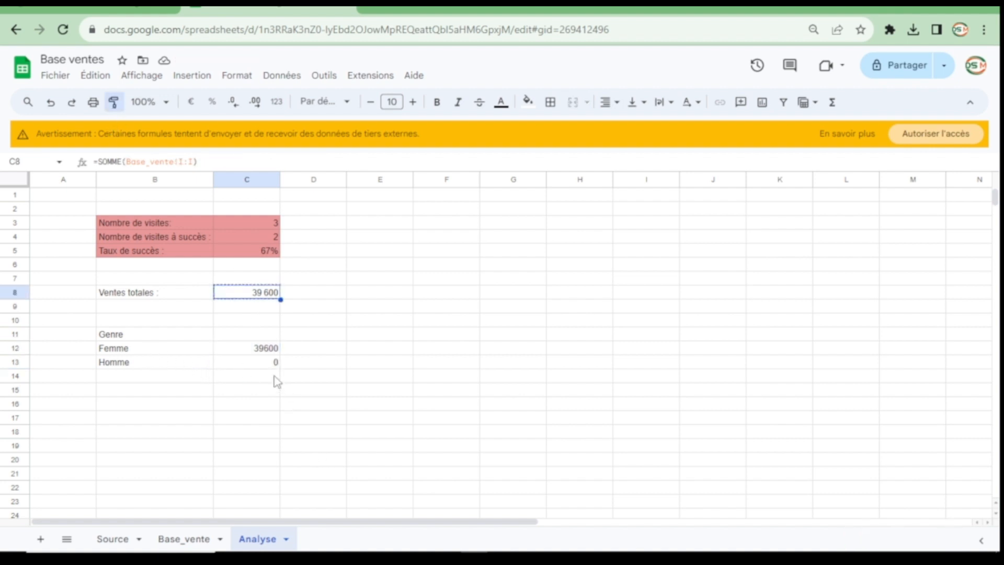
pyautogui.click(256, 350)
pyautogui.moveTo(258, 361); pyautogui.dragTo(259, 363)
pyautogui.click(314, 385)
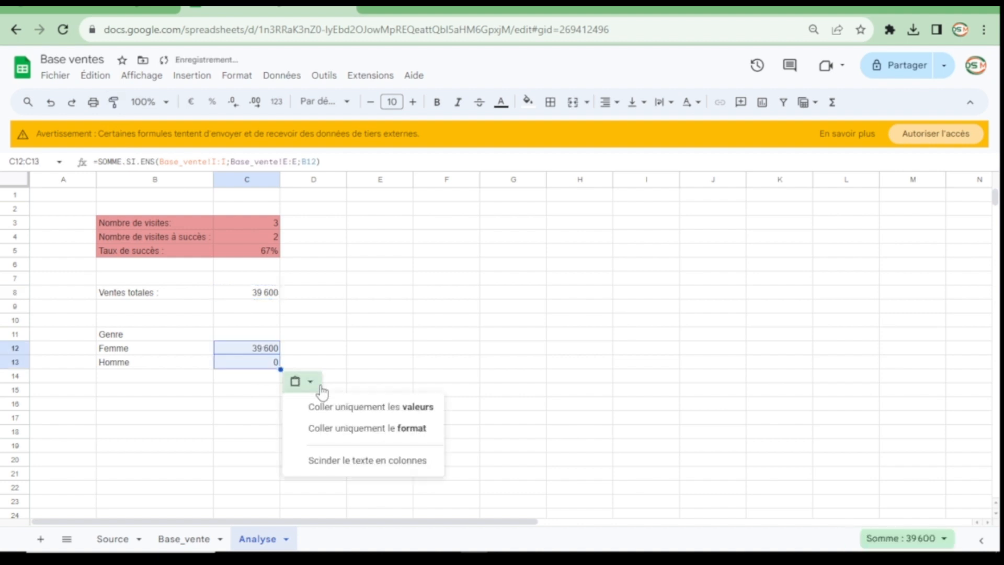
pyautogui.click(212, 405)
pyautogui.click(478, 227)
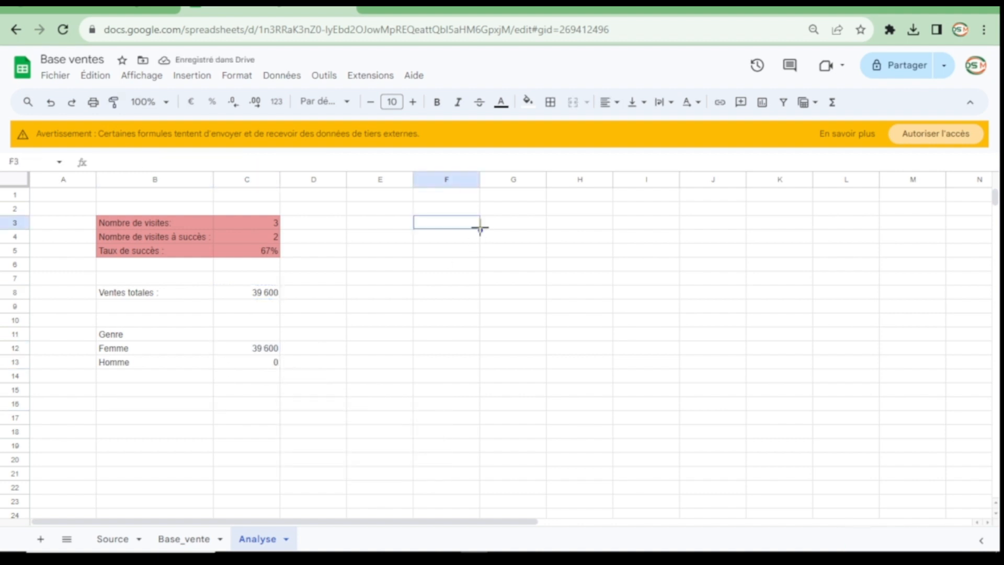
# Step: Insert a pie chart from B12:C13, then shrink it and place it below the total sales, starting at row 10
pyautogui.moveTo(200, 353); pyautogui.dragTo(278, 369)
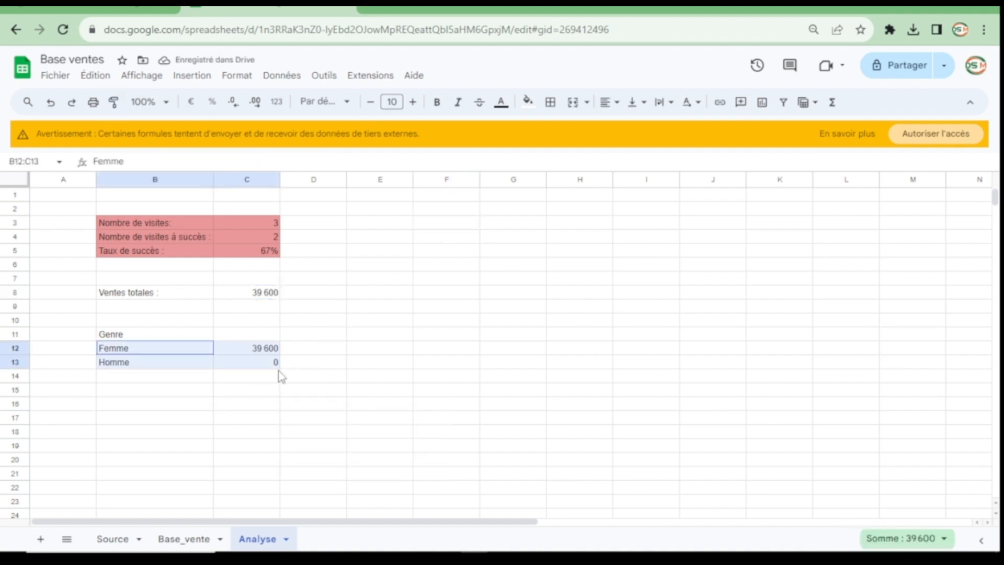
pyautogui.click(191, 76)
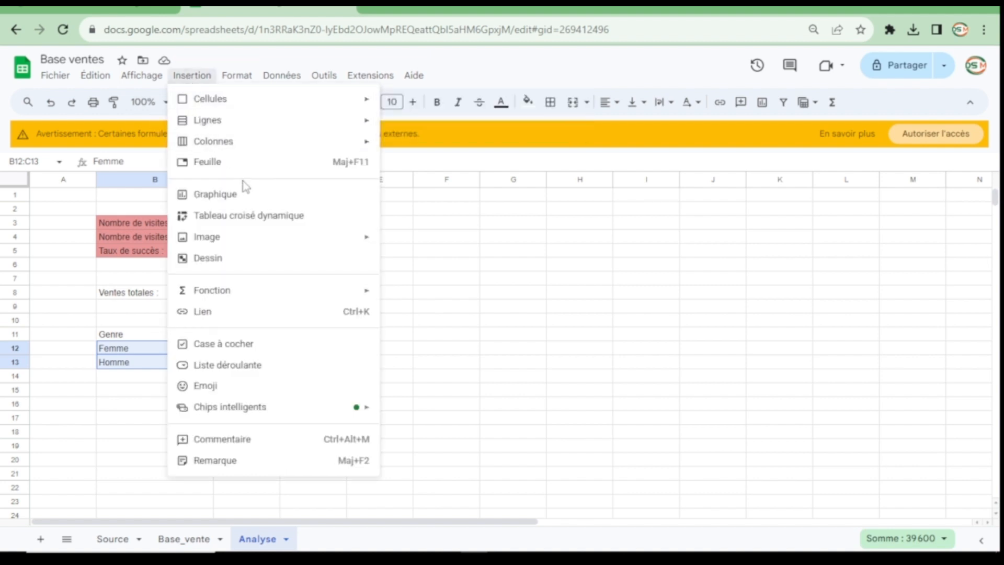
pyautogui.click(252, 196)
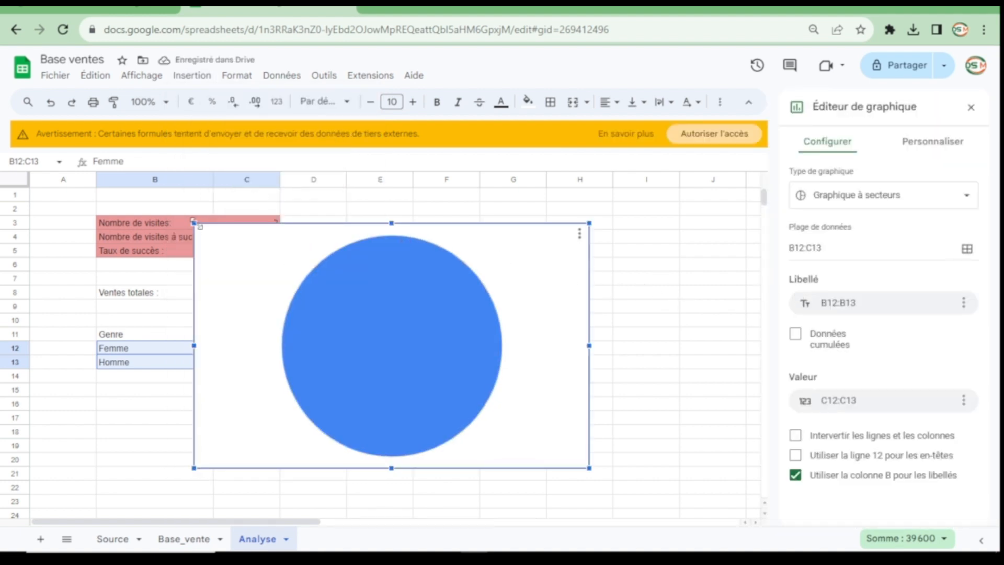
pyautogui.moveTo(194, 222); pyautogui.dragTo(131, 341)
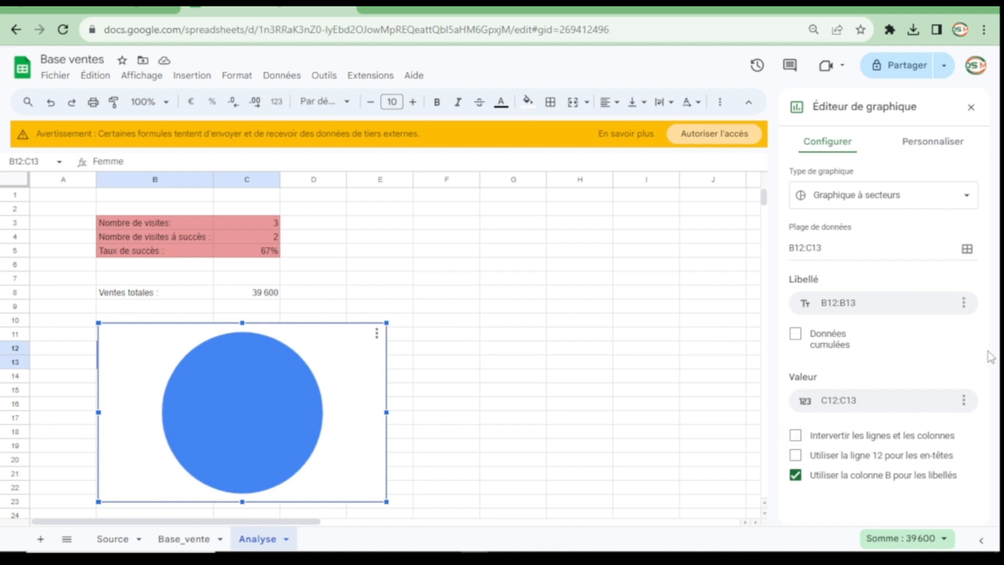
# Step: Set the pie chart's legend position to "À droite" and close the chart editor
pyautogui.click(932, 143)
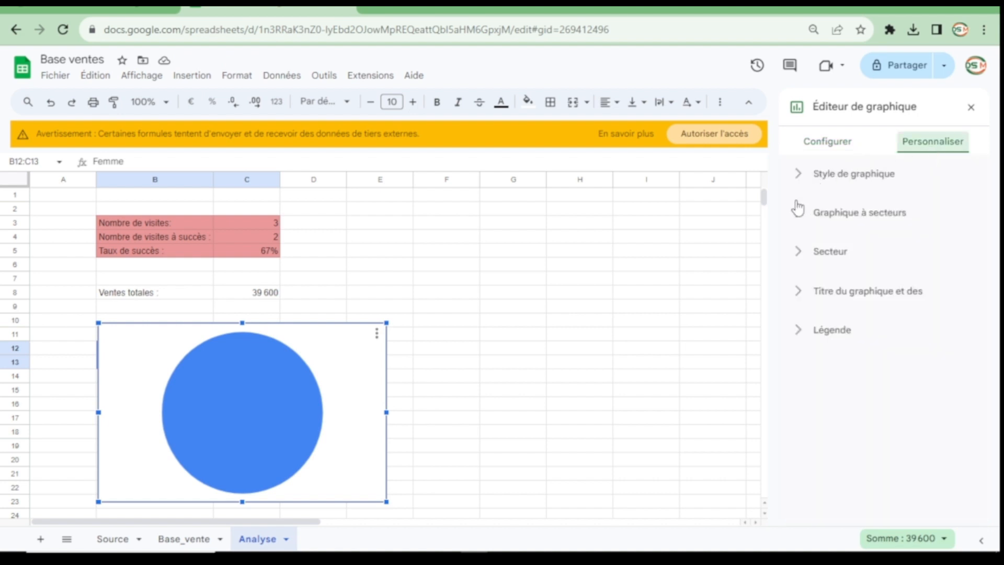
pyautogui.click(797, 255)
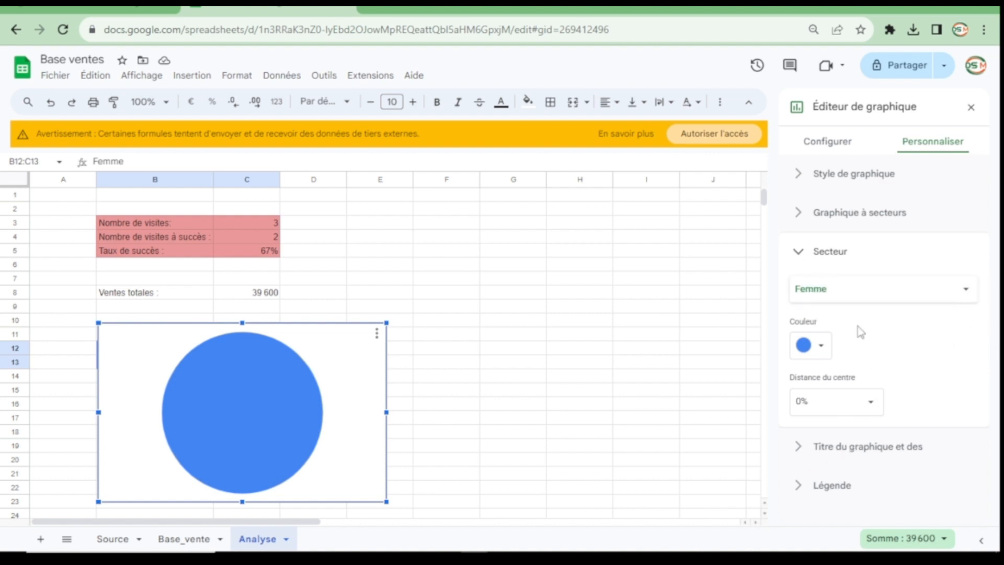
pyautogui.click(800, 258)
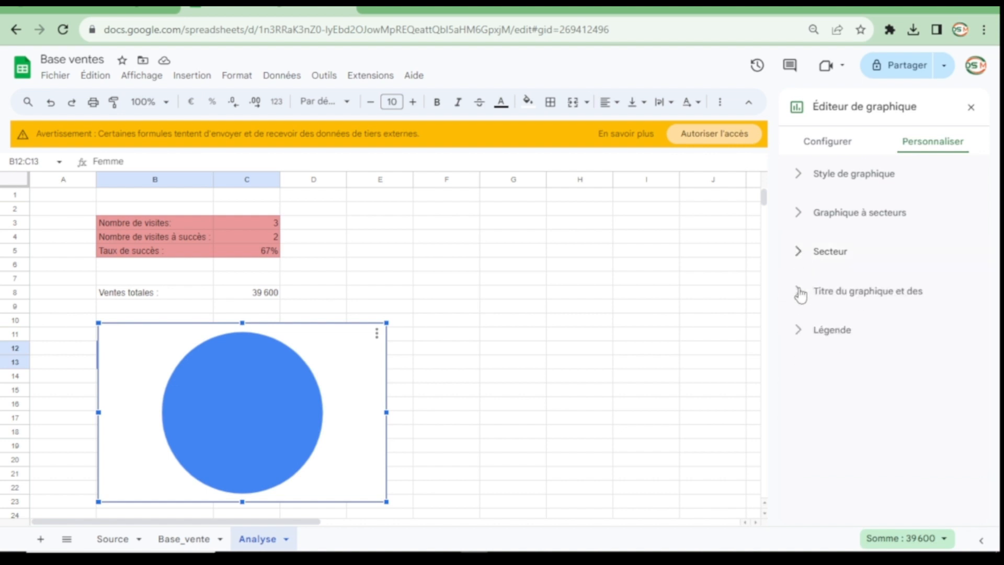
pyautogui.click(806, 331)
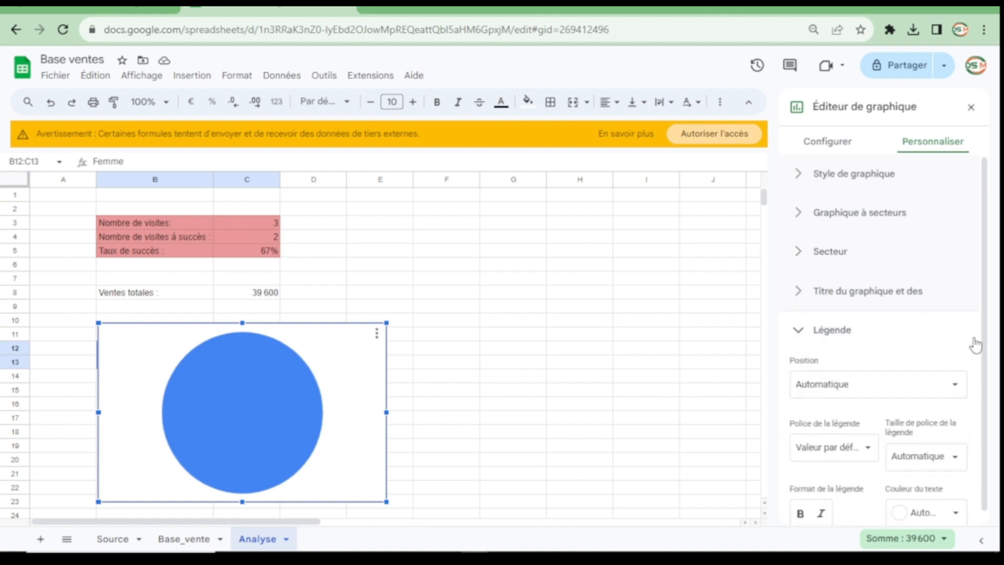
pyautogui.scroll(-1, 984, 337)
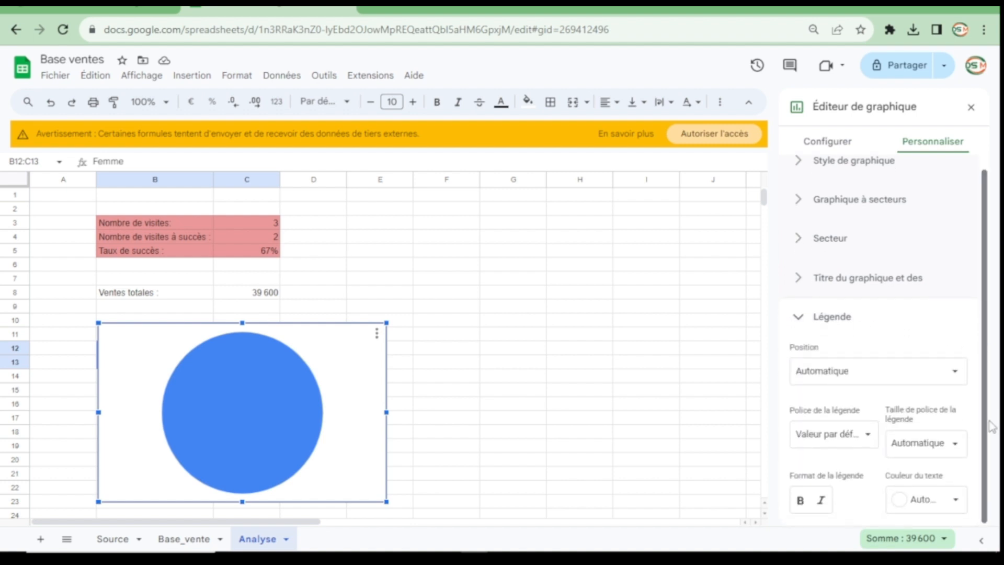
pyautogui.click(953, 373)
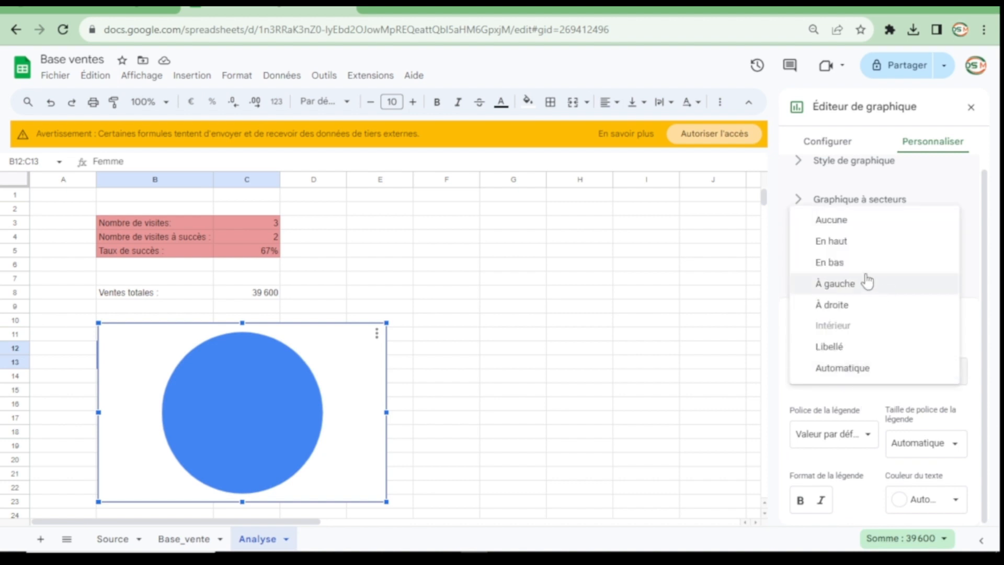
pyautogui.click(852, 304)
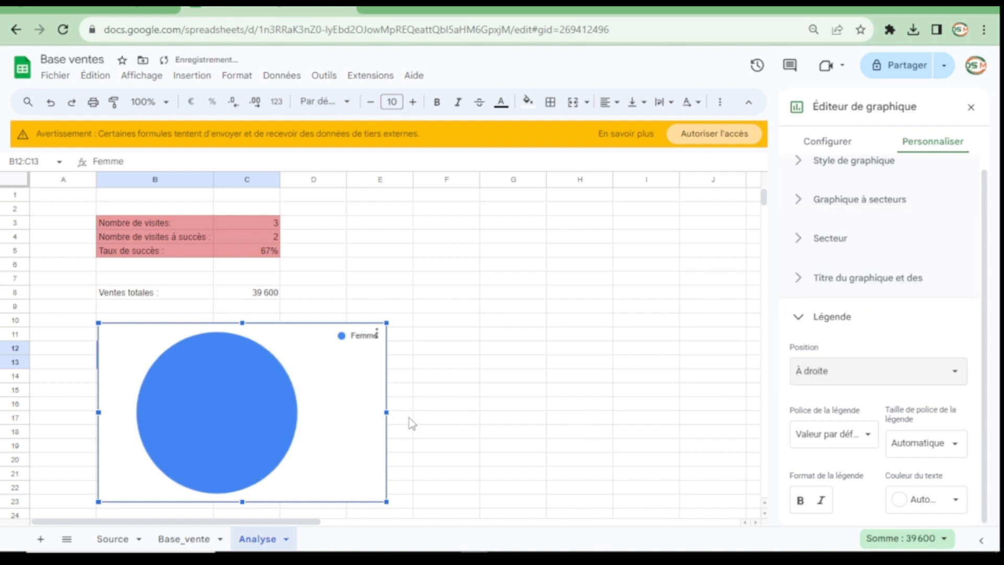
pyautogui.click(460, 407)
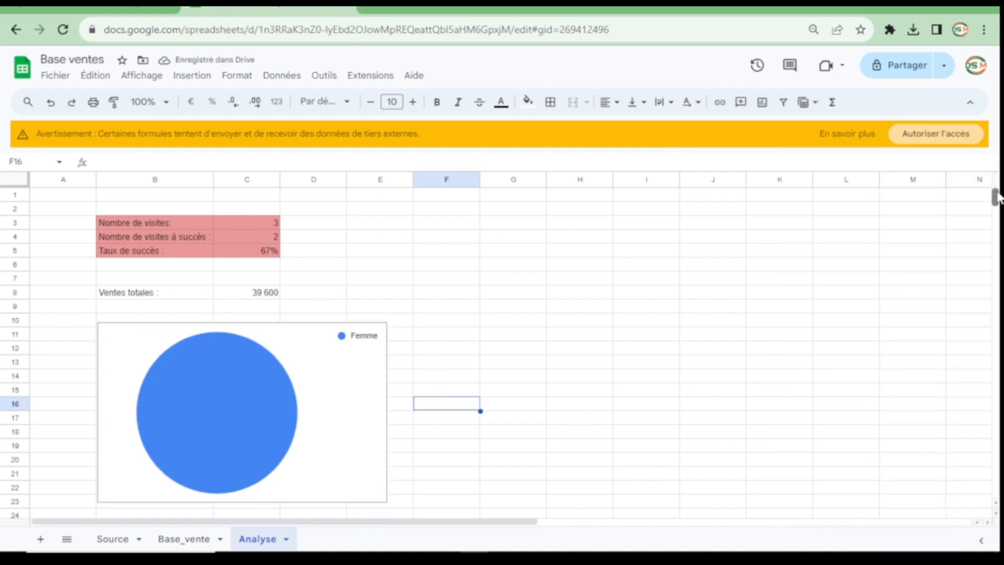
# Step: Shrink the pie chart further and move it over the Genre table, from row 11 to about row 21
pyautogui.click(411, 267)
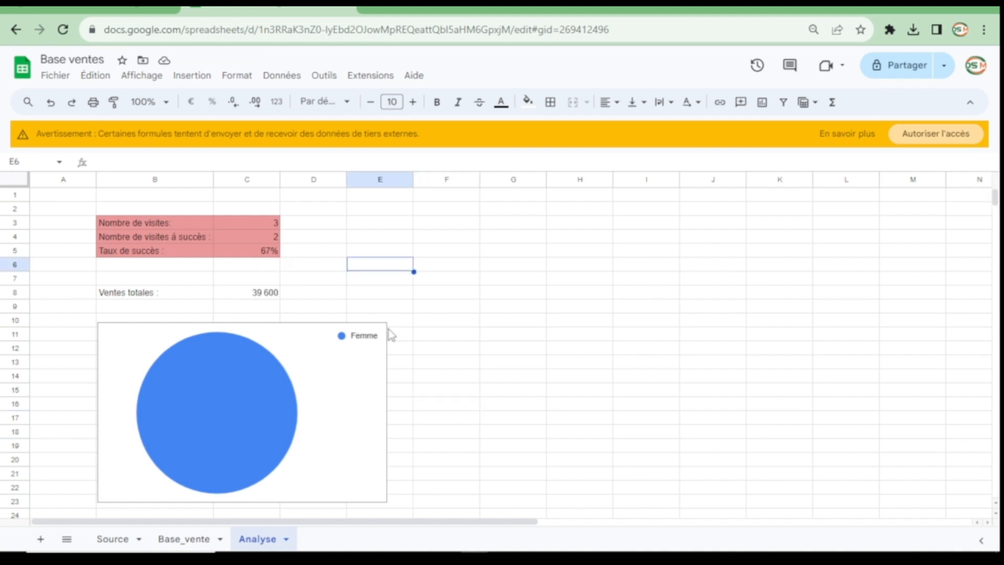
pyautogui.click(322, 351)
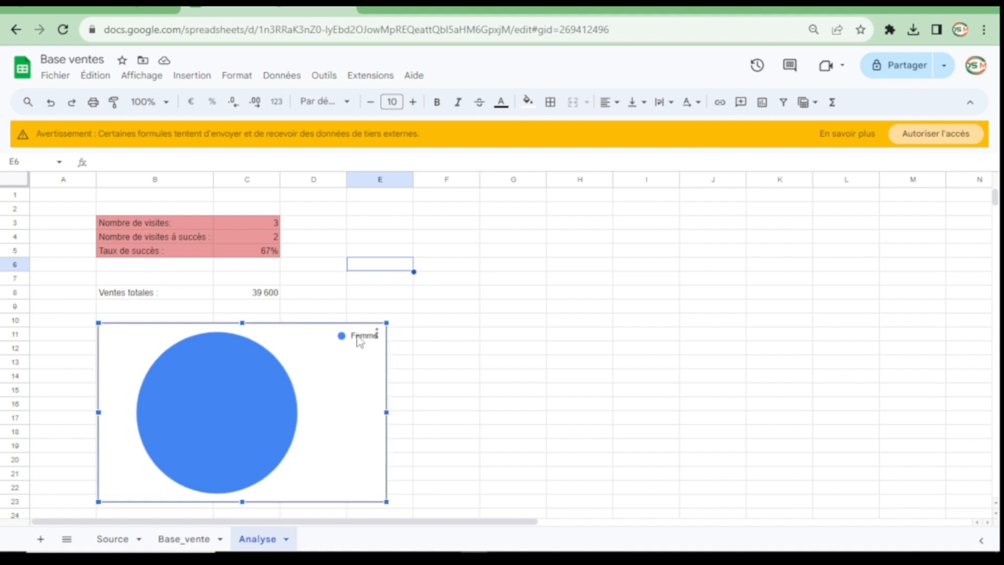
pyautogui.moveTo(387, 321); pyautogui.dragTo(334, 355)
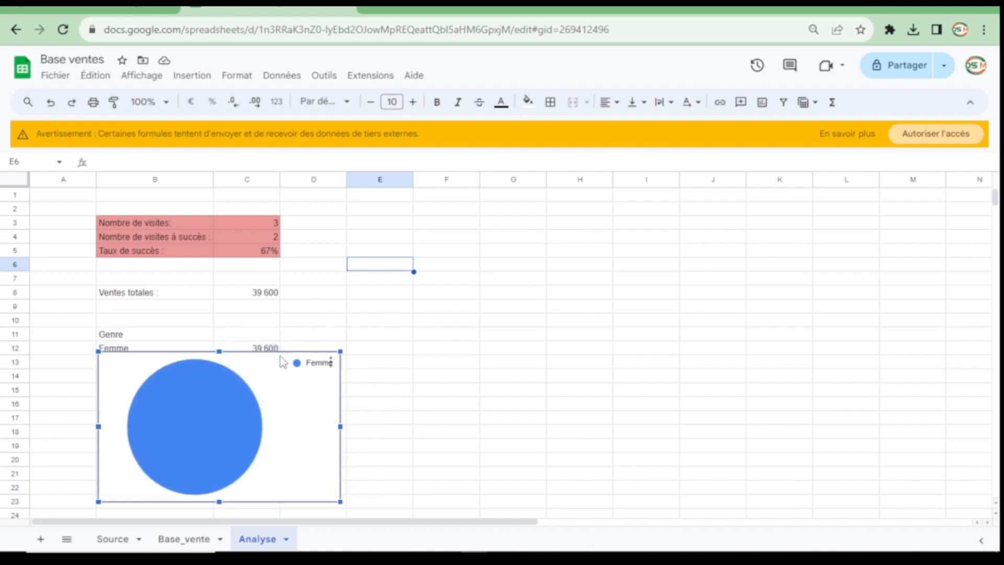
pyautogui.moveTo(264, 351); pyautogui.dragTo(264, 327)
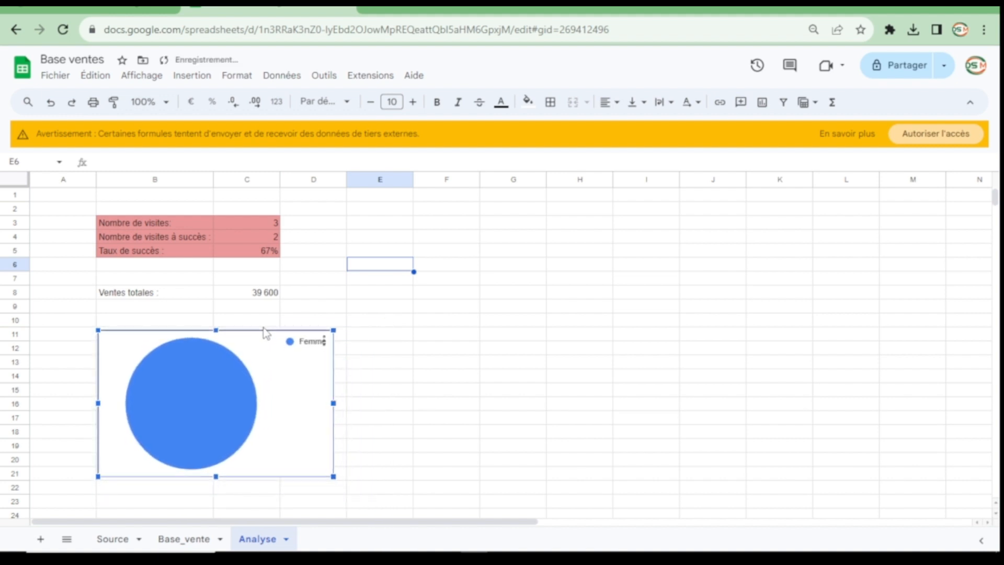
pyautogui.click(438, 344)
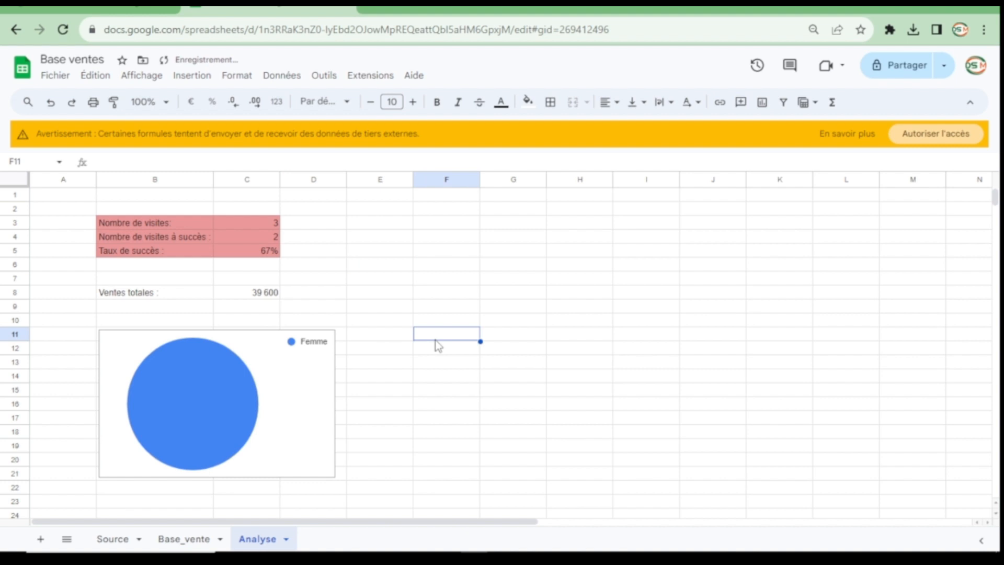
pyautogui.click(193, 538)
pyautogui.click(242, 547)
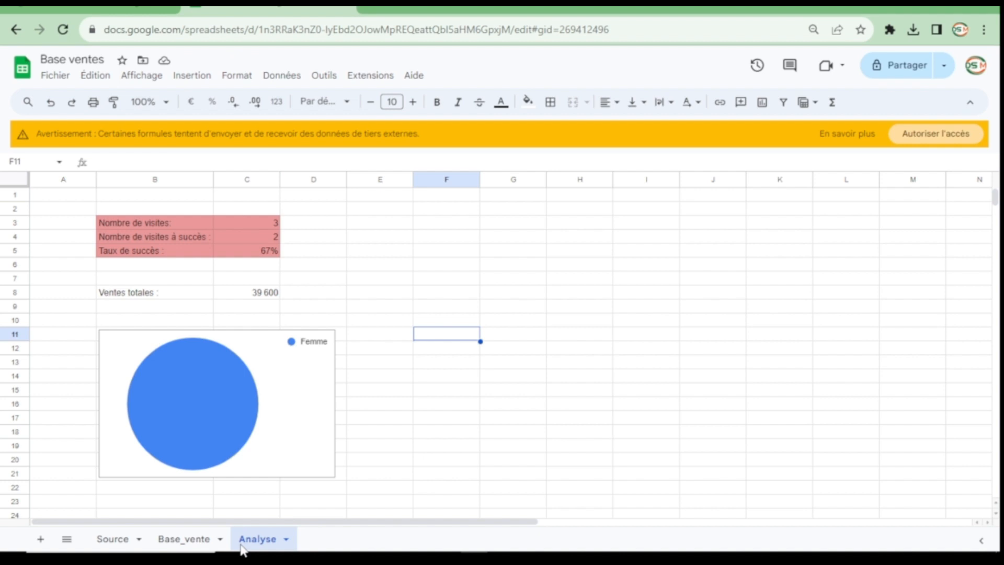
# Step: Insert a pie chart from the visit figures in B3:C5 and move it beside the tables, over columns E to J
pyautogui.click(260, 253)
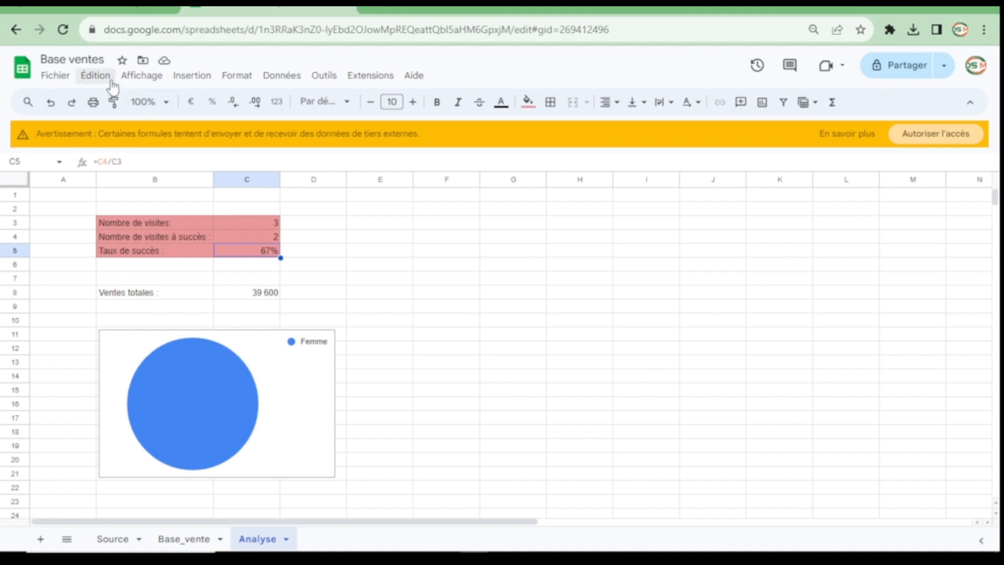
pyautogui.click(181, 79)
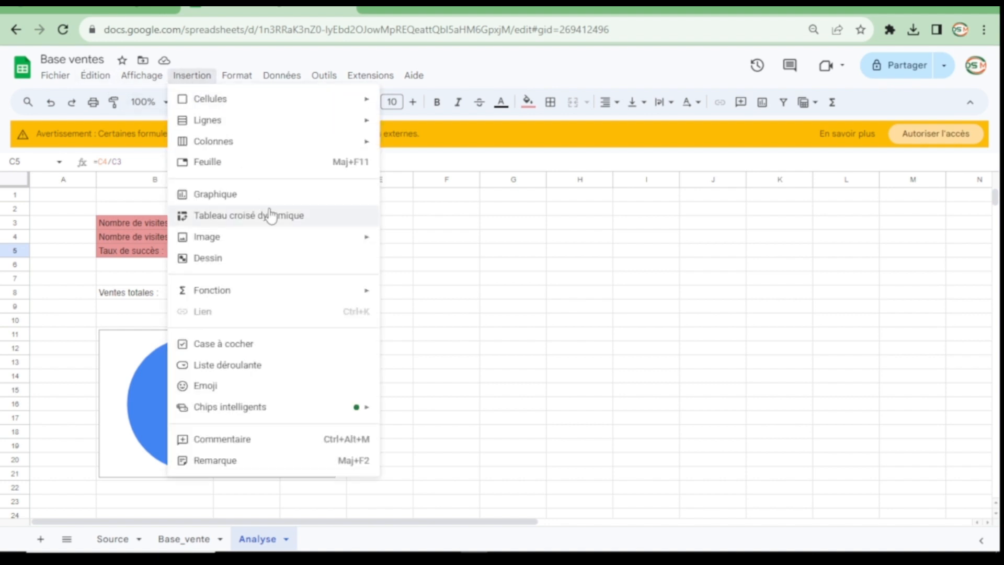
pyautogui.moveTo(314, 236)
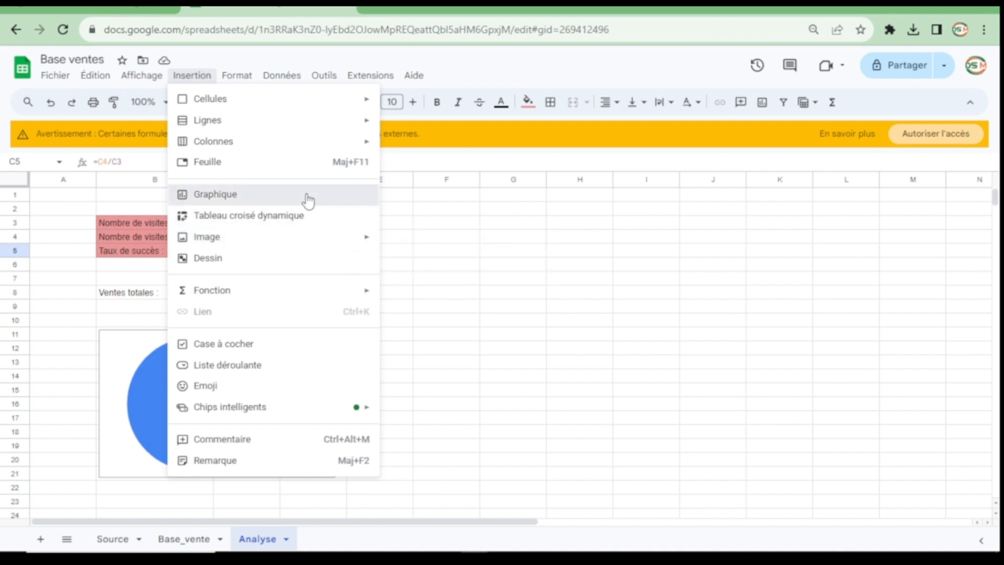
pyautogui.press('Escape')
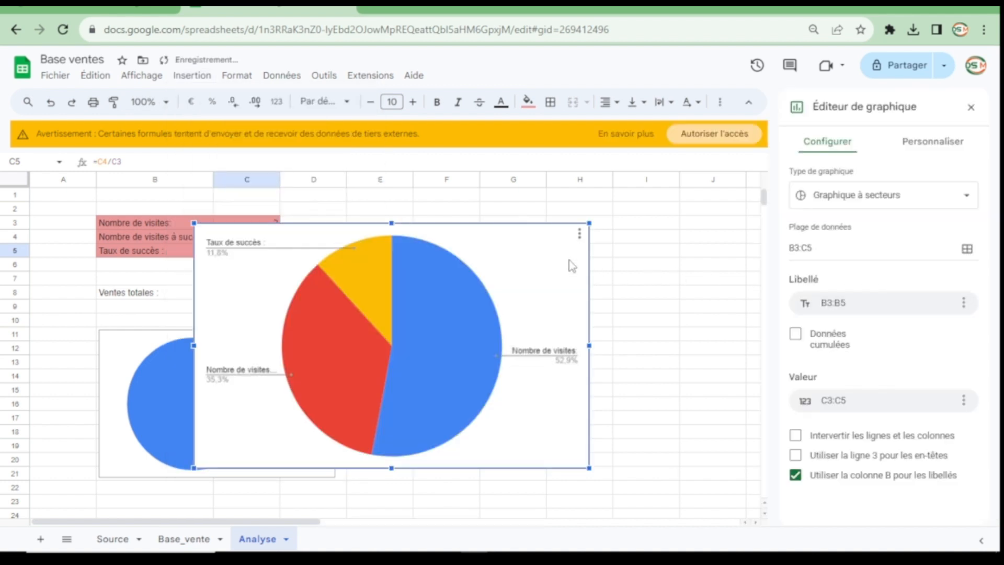
pyautogui.moveTo(527, 243); pyautogui.dragTo(684, 222)
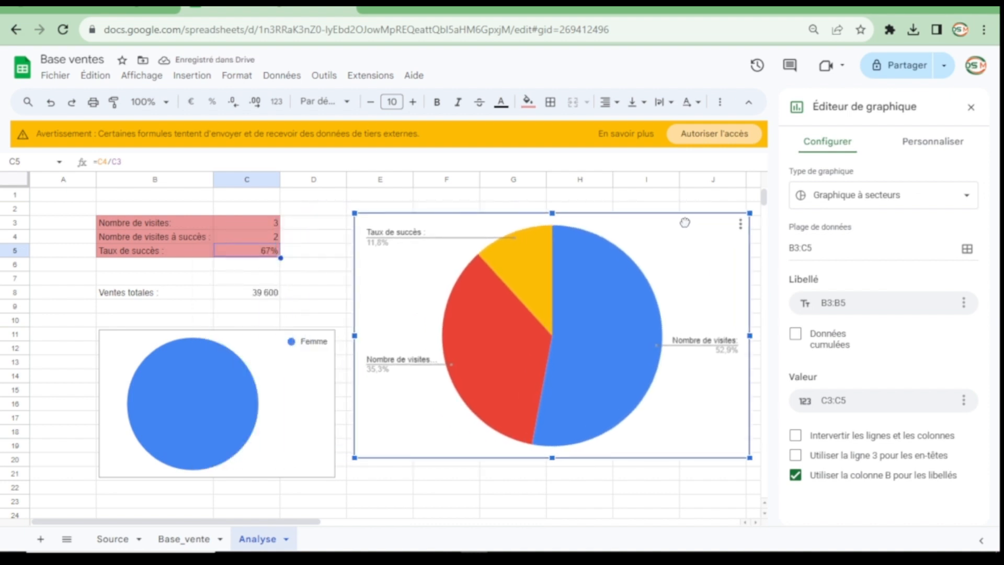
# Step: Try to delete the pie chart of the visit figures, then deselect it
pyautogui.click(680, 227)
pyautogui.press('Delete')
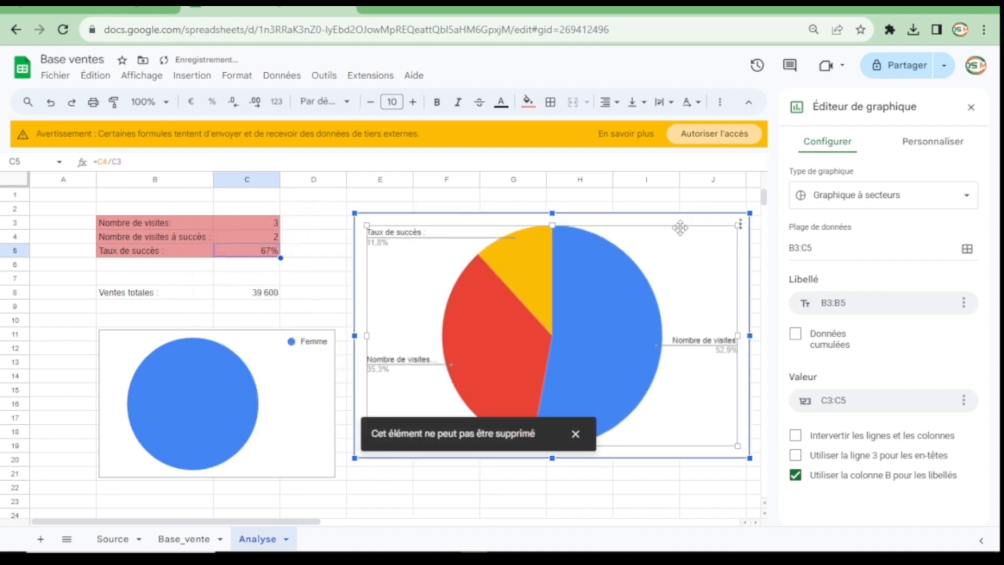
pyautogui.click(661, 224)
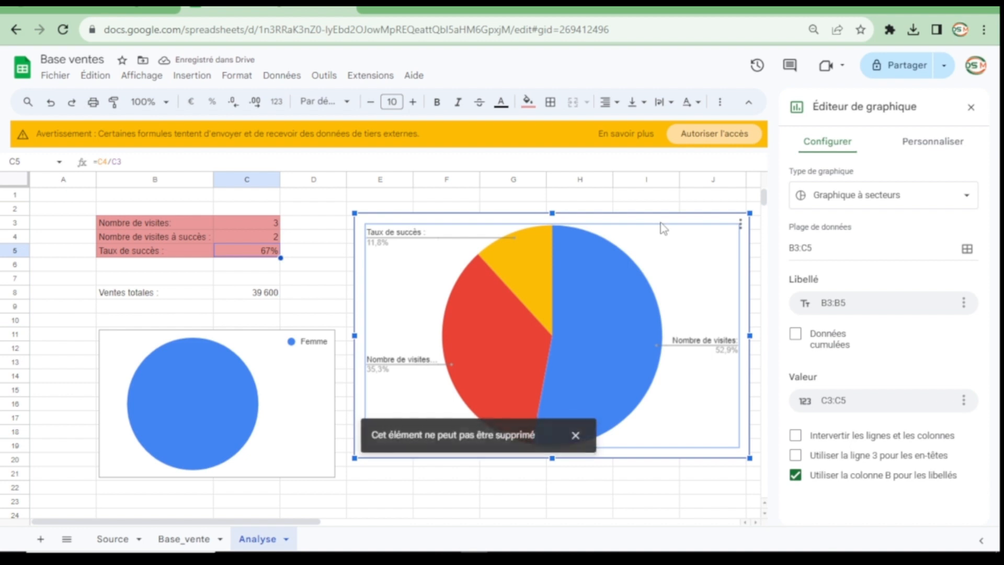
pyautogui.click(709, 404)
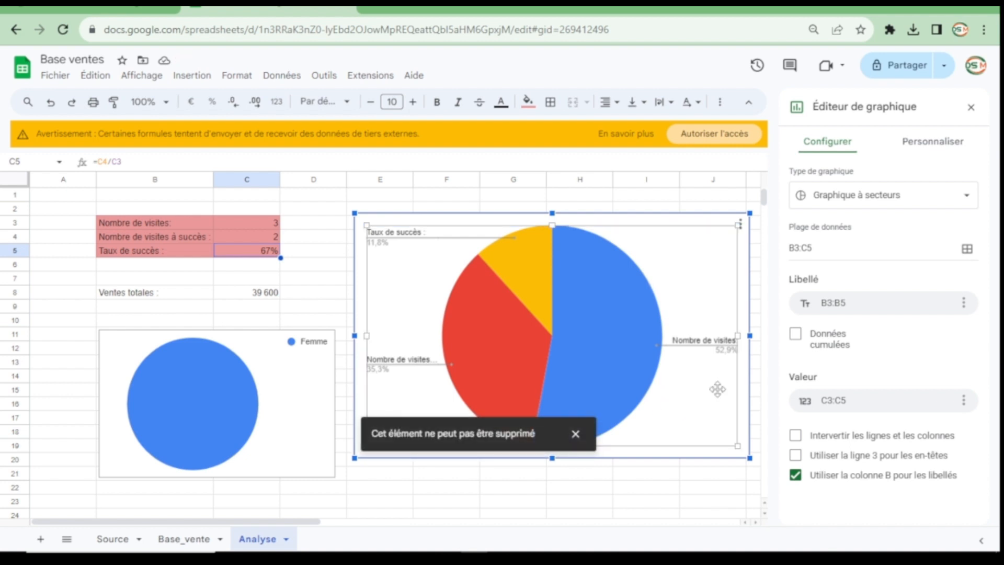
pyautogui.click(576, 434)
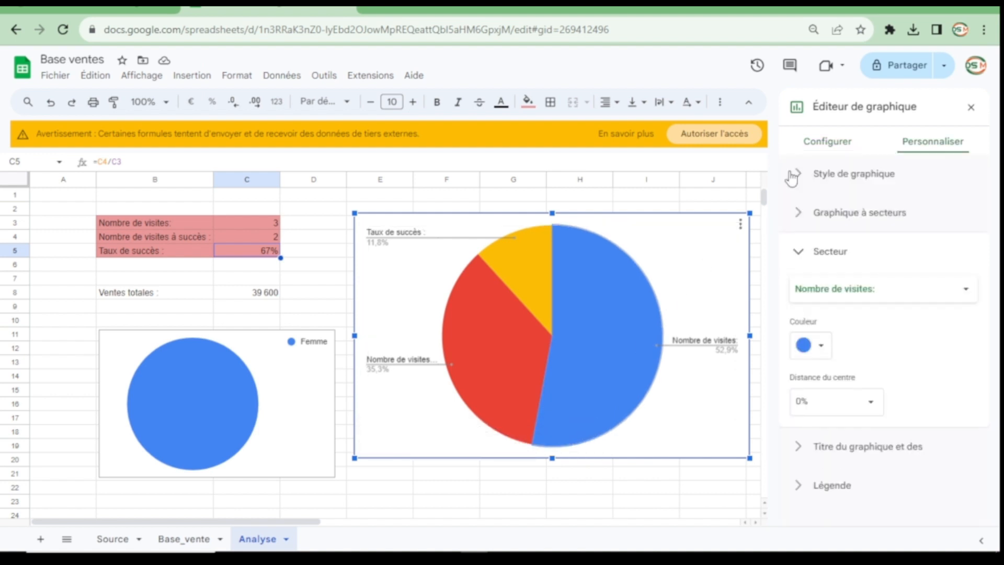
pyautogui.press('Delete')
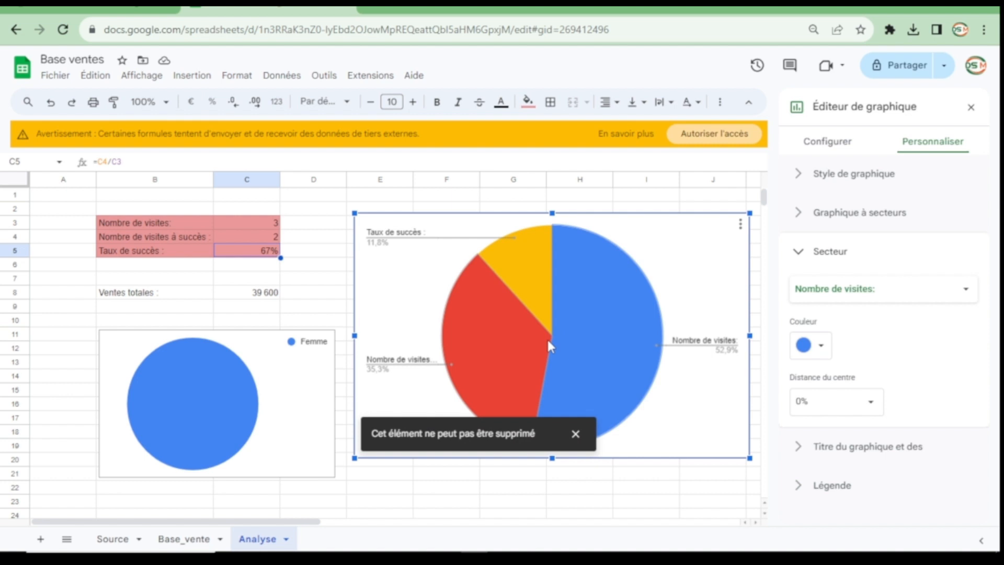
pyautogui.click(460, 179)
pyautogui.click(381, 210)
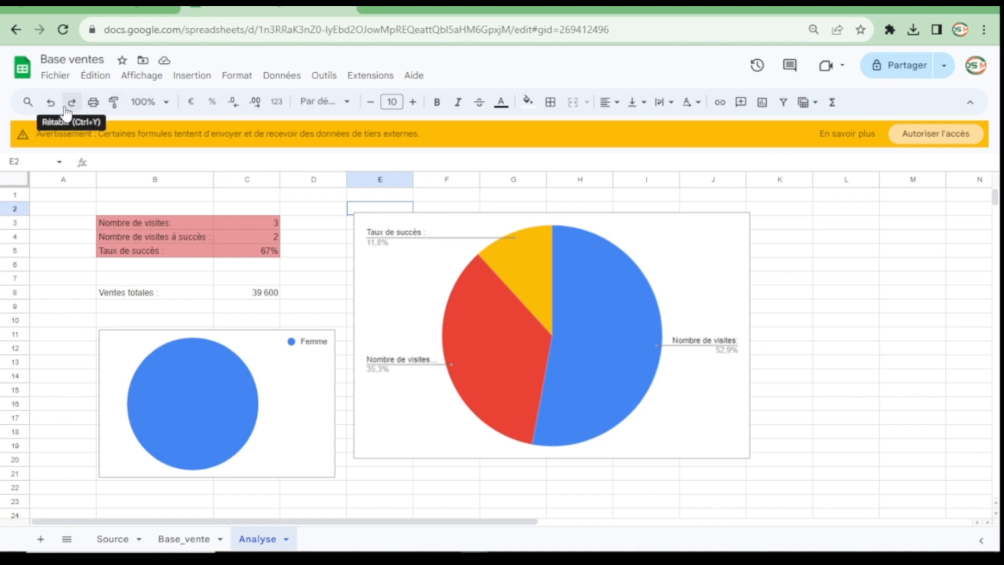
# Step: Undo the move and the insertion of the visit figures pie chart
pyautogui.click(50, 102)
pyautogui.click(50, 103)
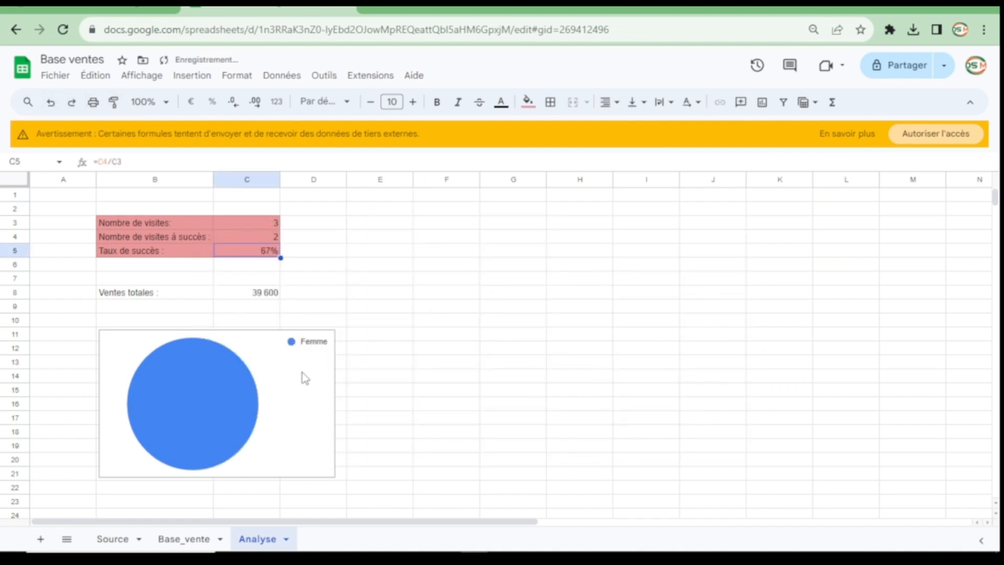
# Step: Fit the width of column C to its contents
pyautogui.click(410, 293)
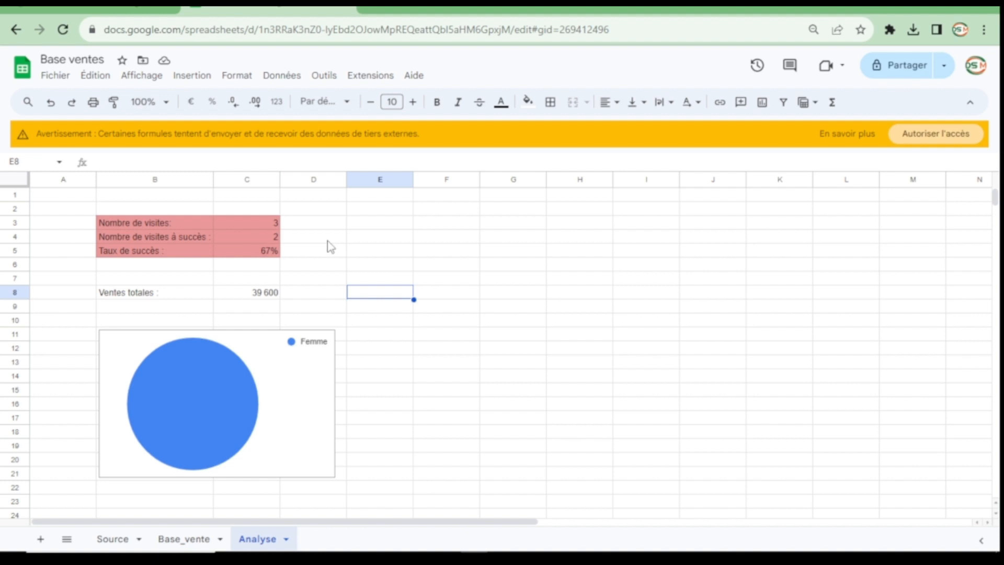
pyautogui.doubleClick(279, 179)
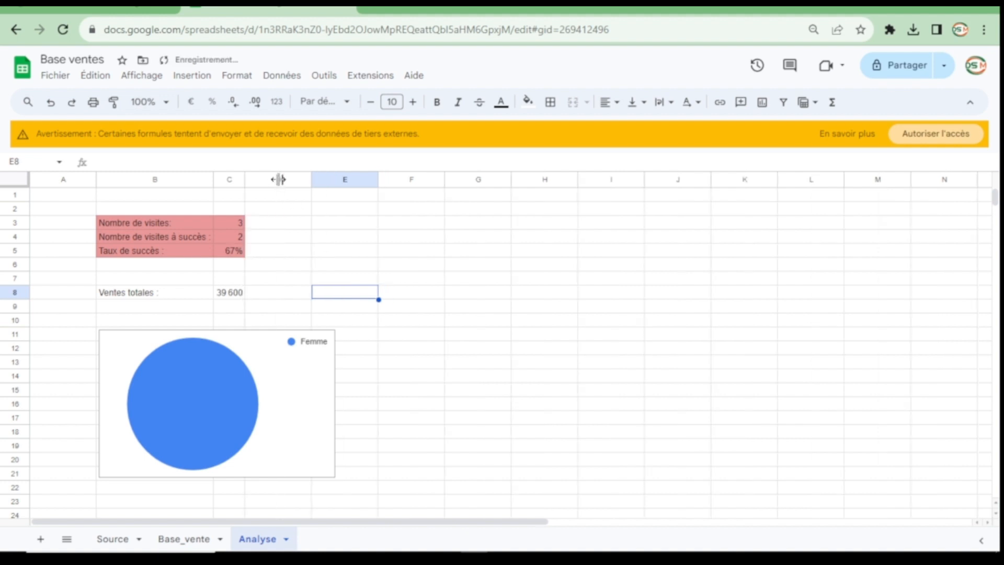
pyautogui.click(289, 228)
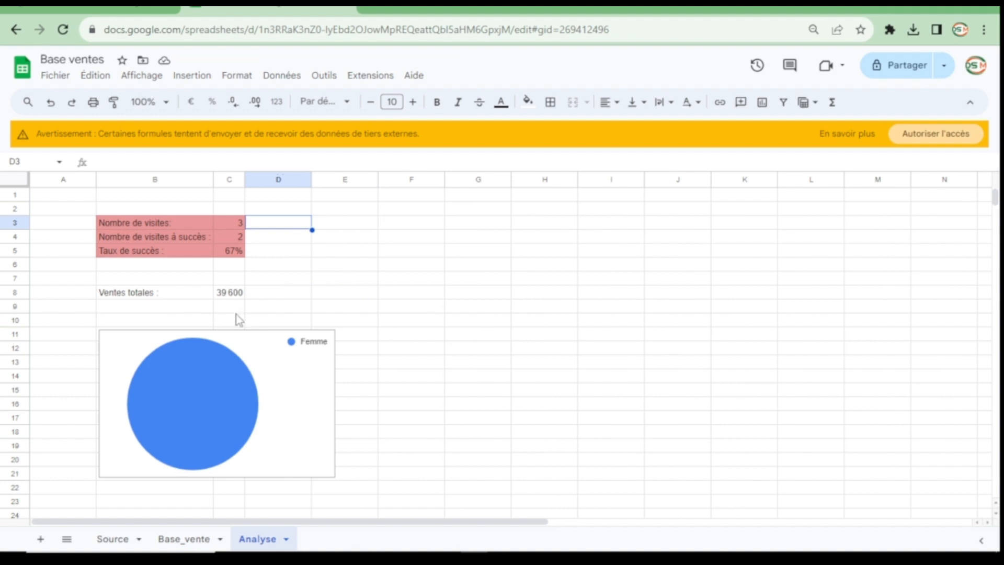
pyautogui.click(373, 309)
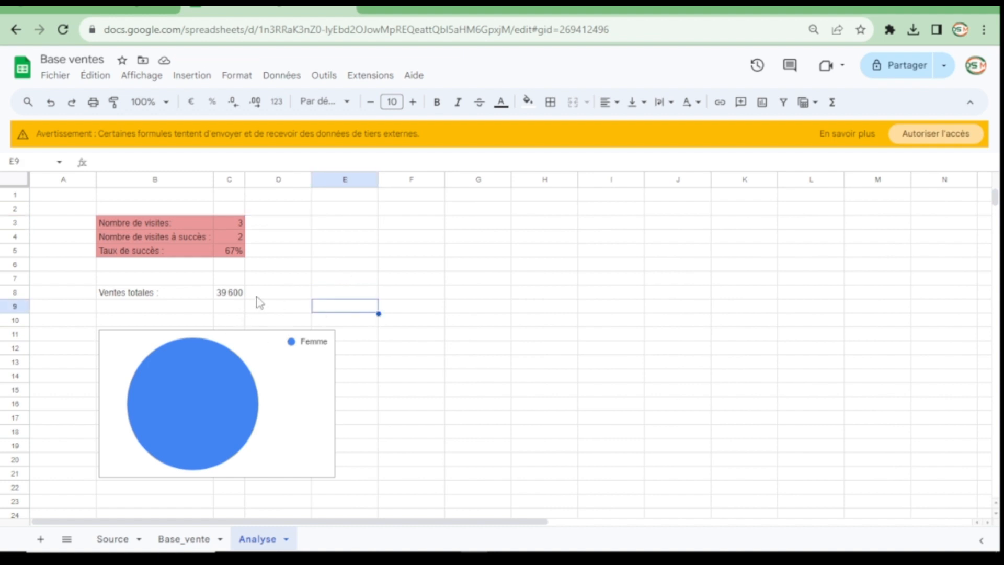
pyautogui.click(275, 297)
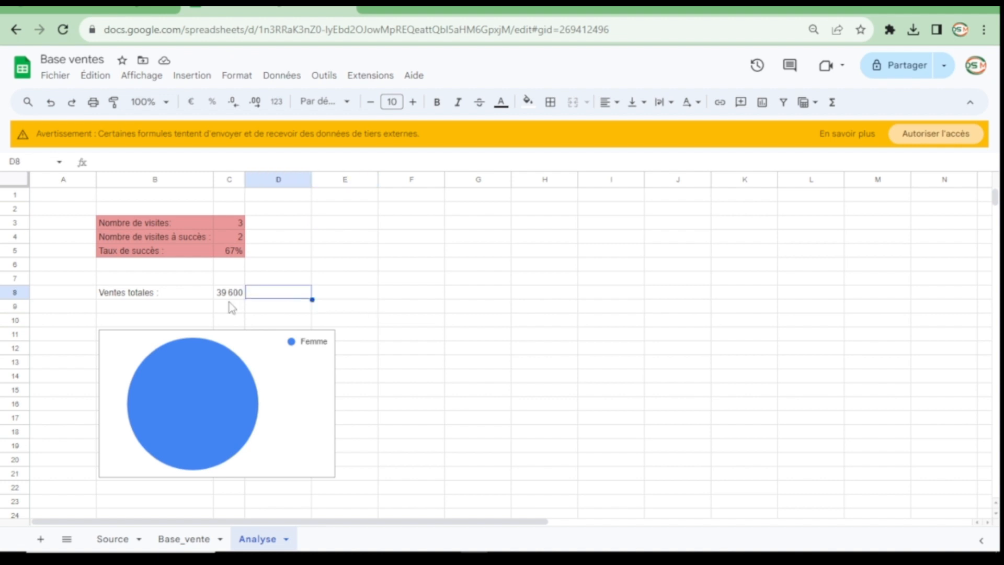
pyautogui.click(369, 323)
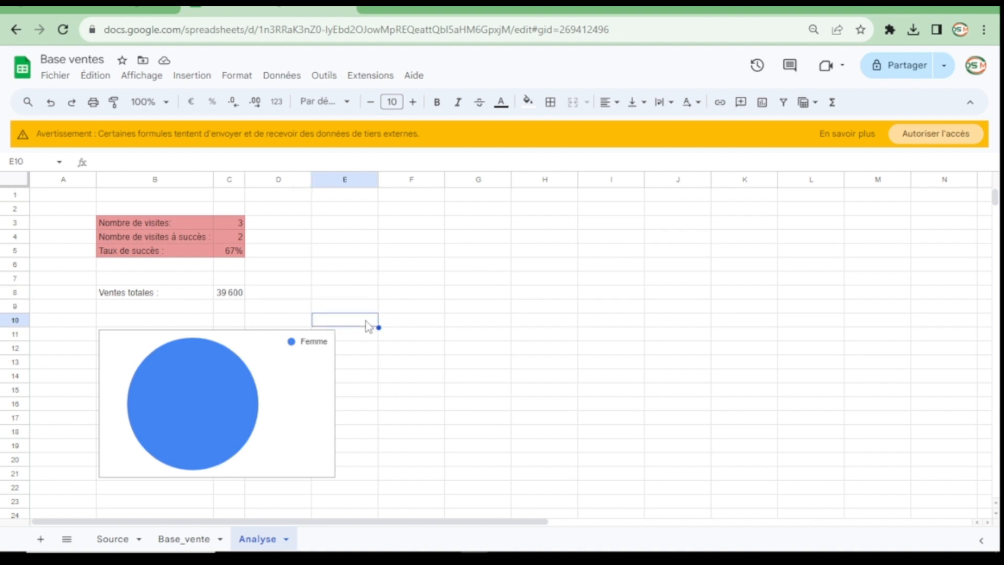
pyautogui.click(316, 280)
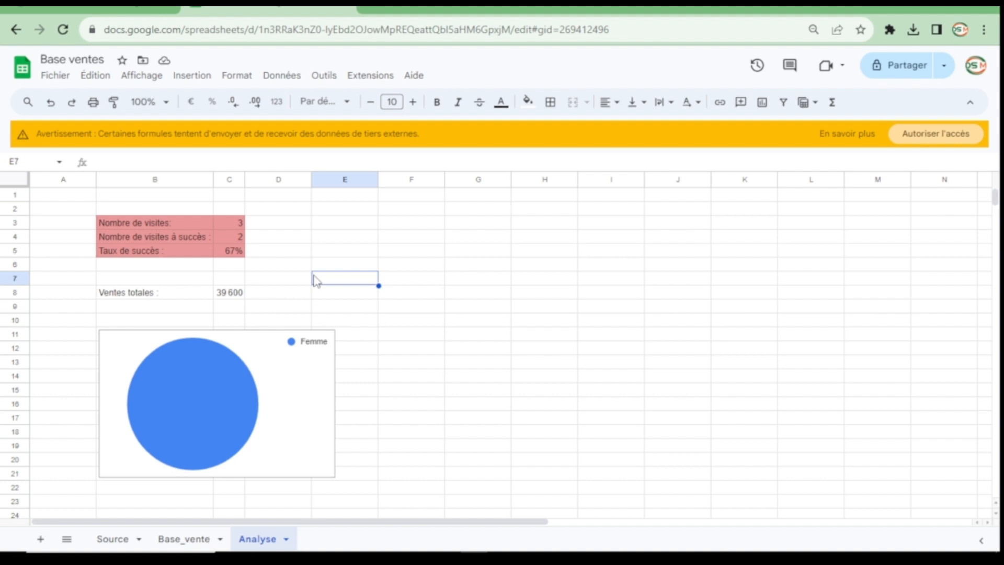
pyautogui.click(442, 270)
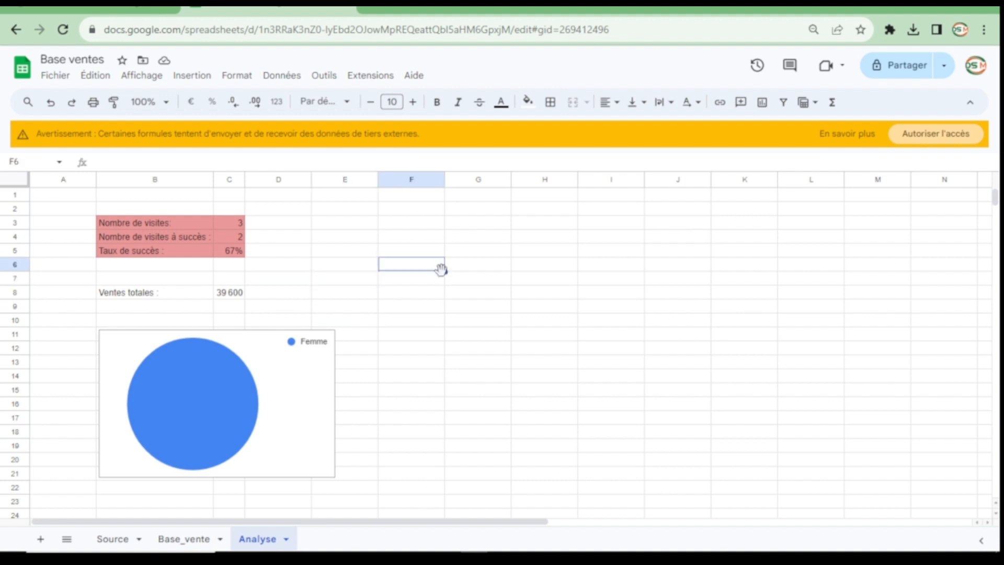
# Step: Enter the table headers "Vendeur", "Taux de succès" and "Panier moyen" in G4:I4
pyautogui.click(456, 239)
pyautogui.press('Left')
pyautogui.click(457, 240)
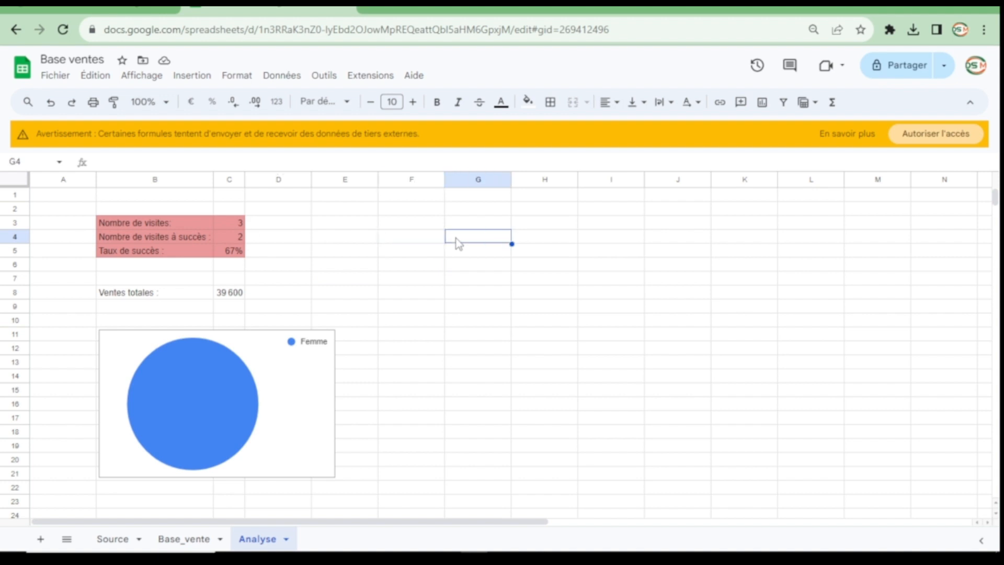
pyautogui.write('Vendeur')
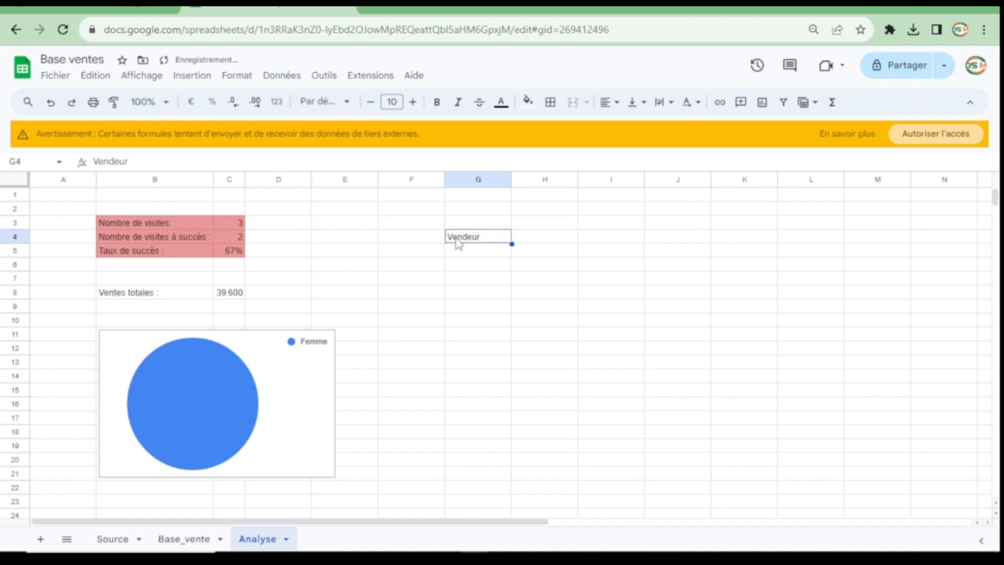
pyautogui.press('Tab')
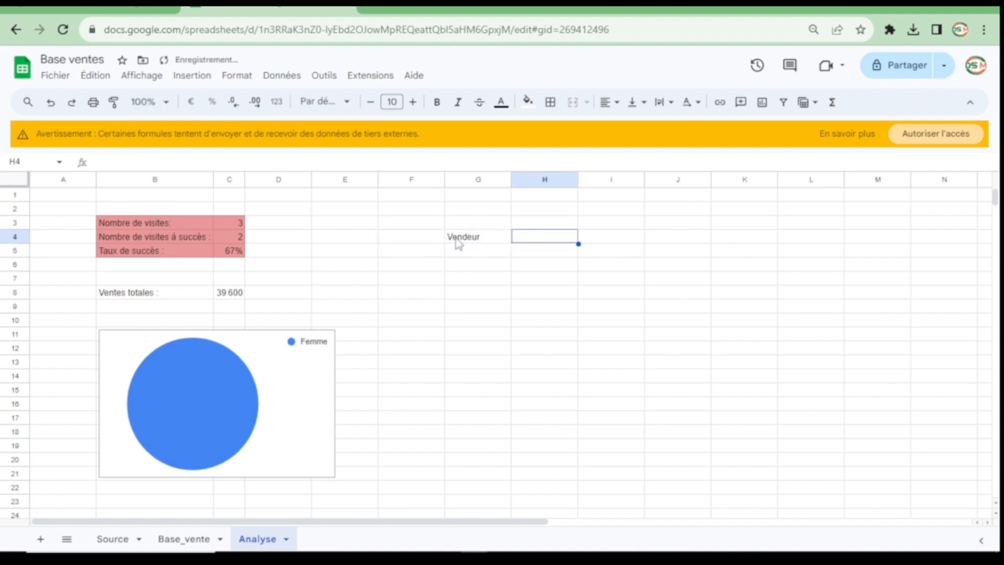
pyautogui.write('Taux de su')
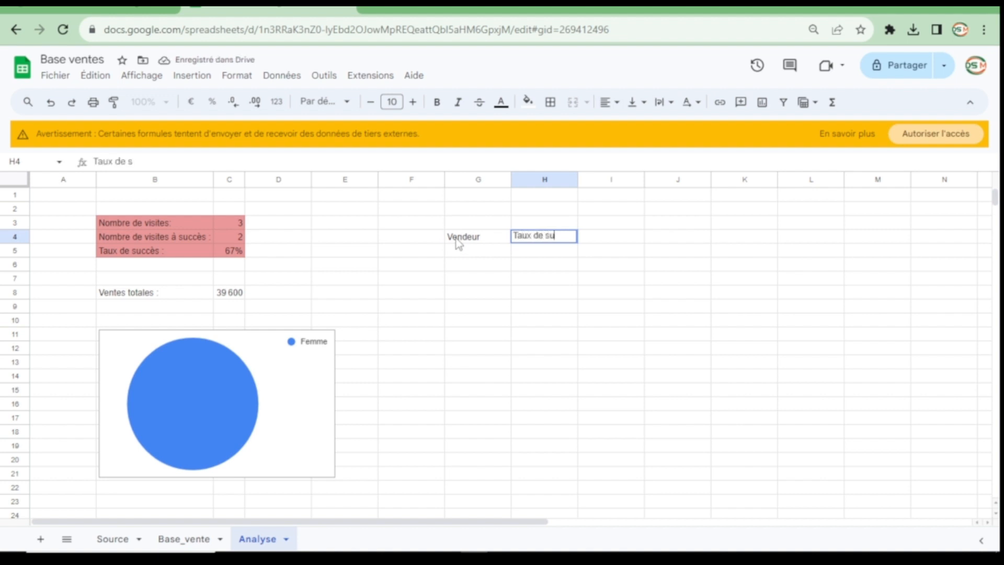
pyautogui.write('ccès')
pyautogui.press('Tab')
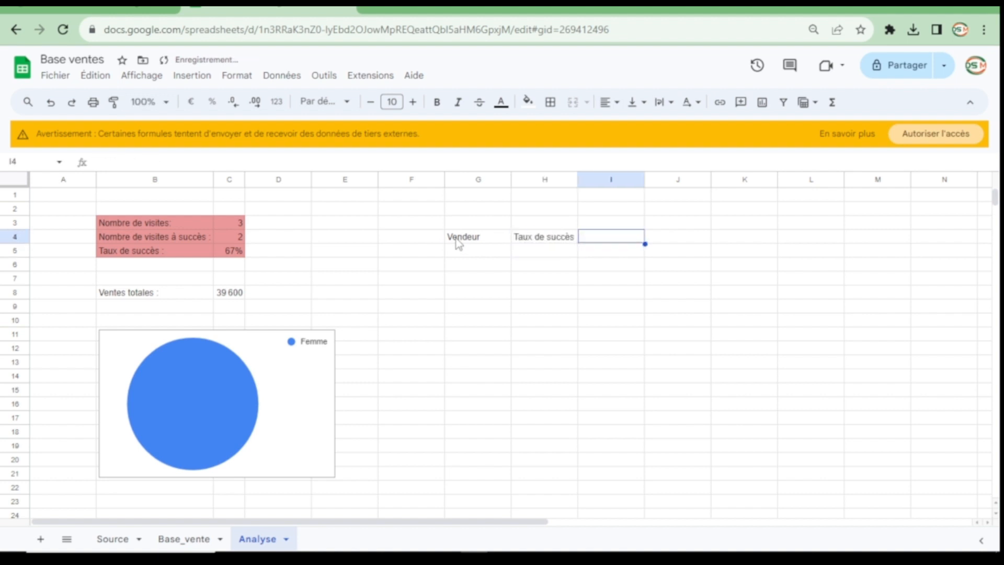
pyautogui.write('Panier moyen')
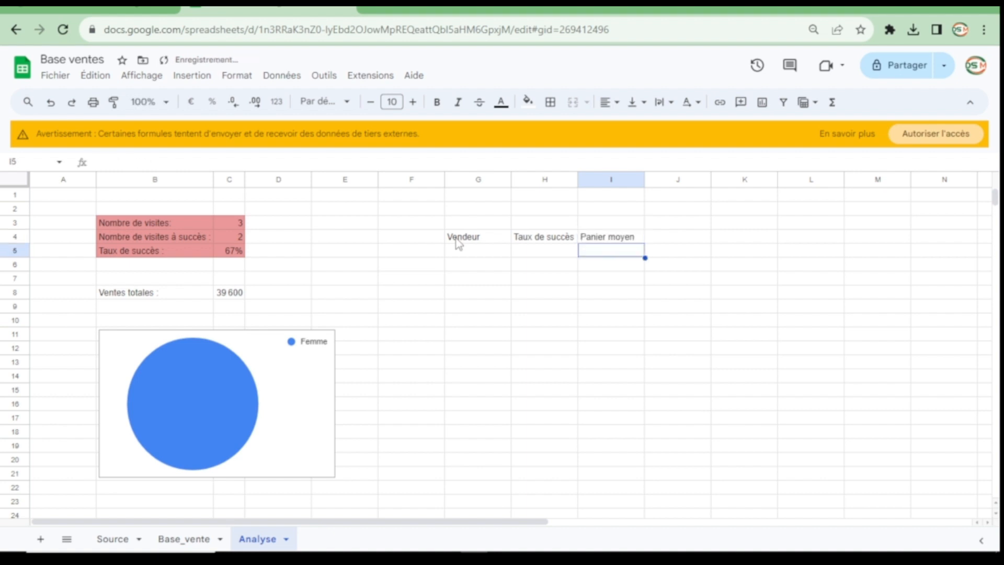
pyautogui.press('Tab')
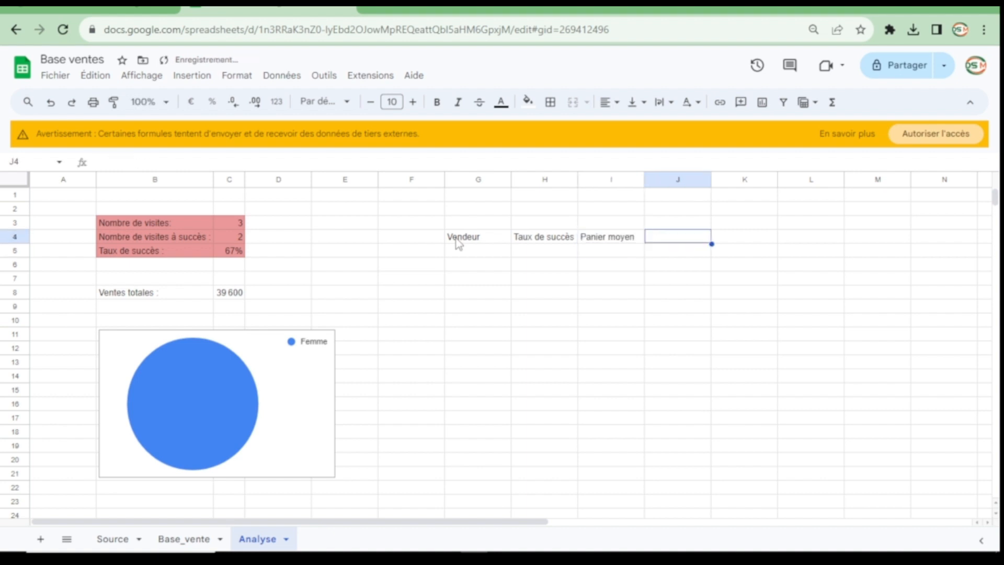
# Step: Move the headers "Taux de succès" and "Panier moyen" from H4:I4 to J4:K4
pyautogui.press('Left')
pyautogui.press('Left')
pyautogui.hotkey('shift', 'Right')
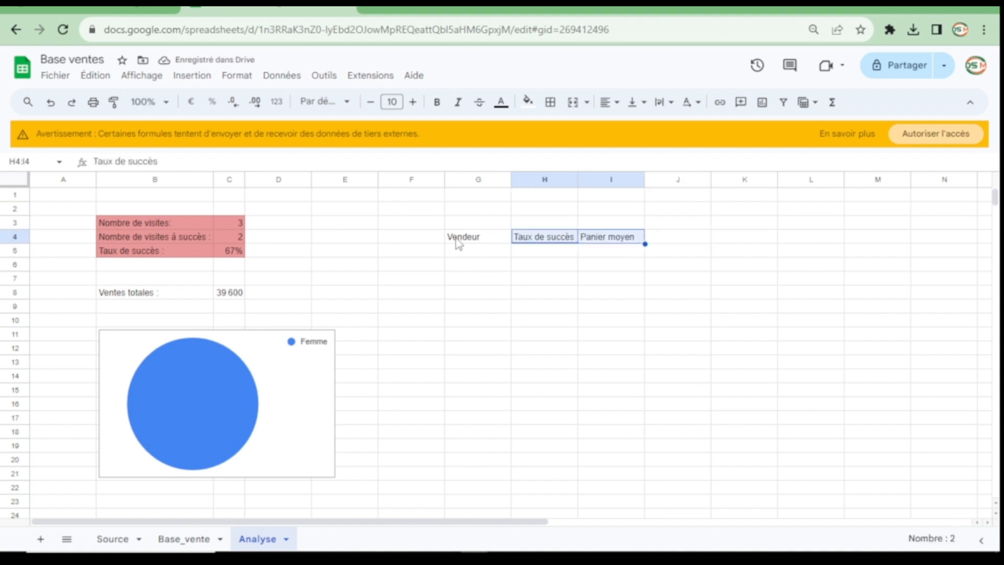
pyautogui.hotkey('ctrl', 'c')
pyautogui.press('Right')
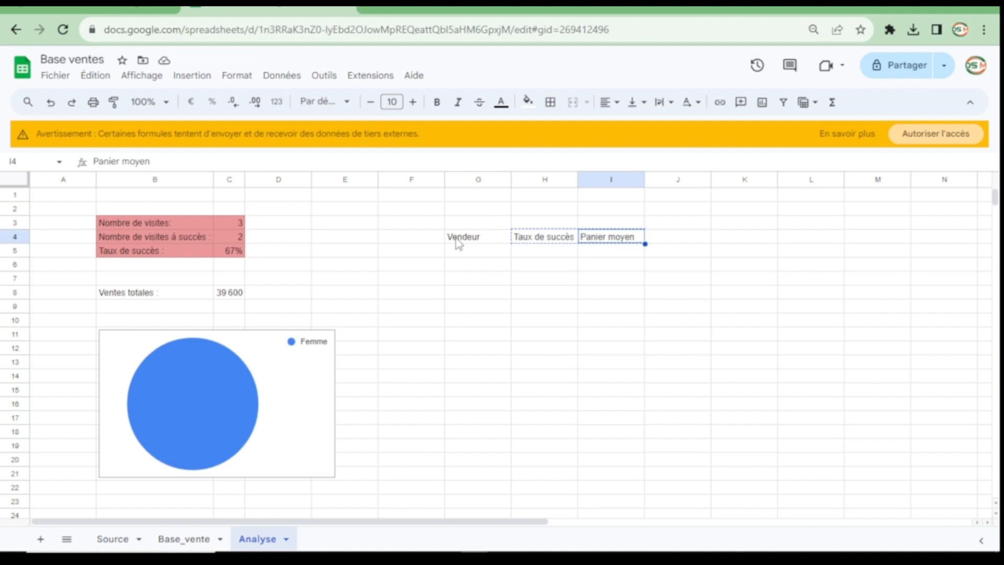
pyautogui.press('Right')
pyautogui.hotkey('ctrl', 'v')
# Step: Enter the header "Nombre de jours travaillés" in H4
pyautogui.press('Left')
pyautogui.press('Left')
pyautogui.write('N')
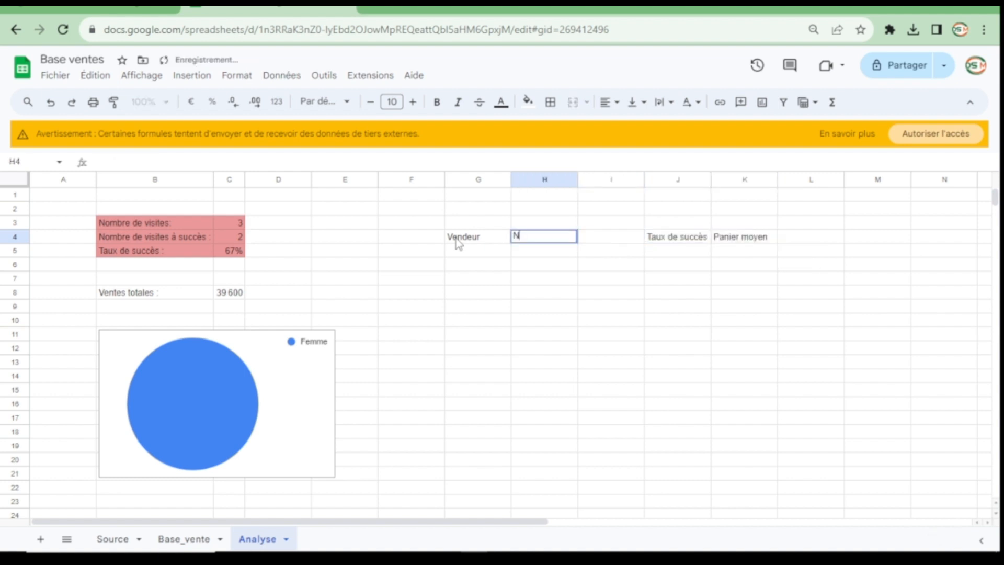
pyautogui.write('ombre de jo')
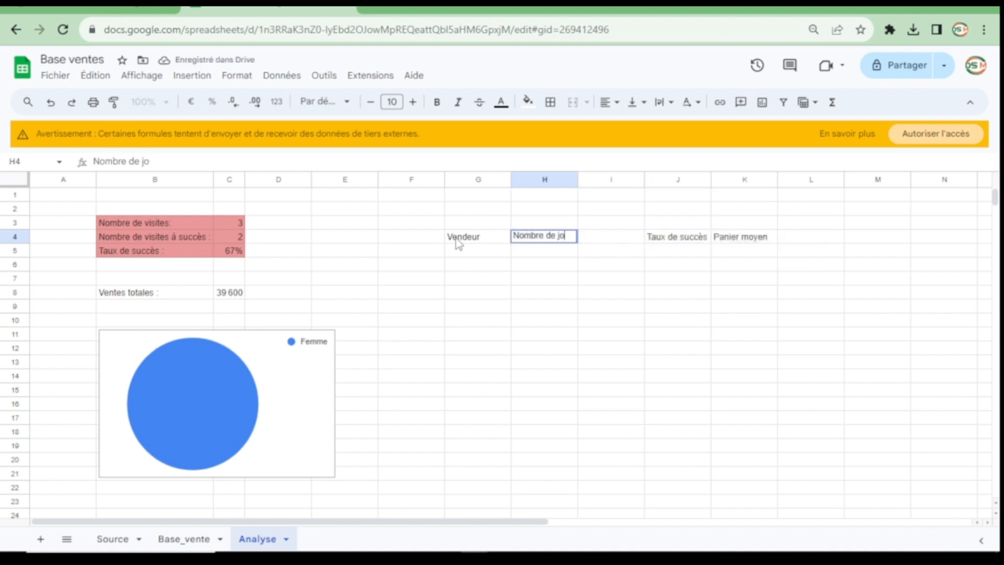
pyautogui.write('urs travai')
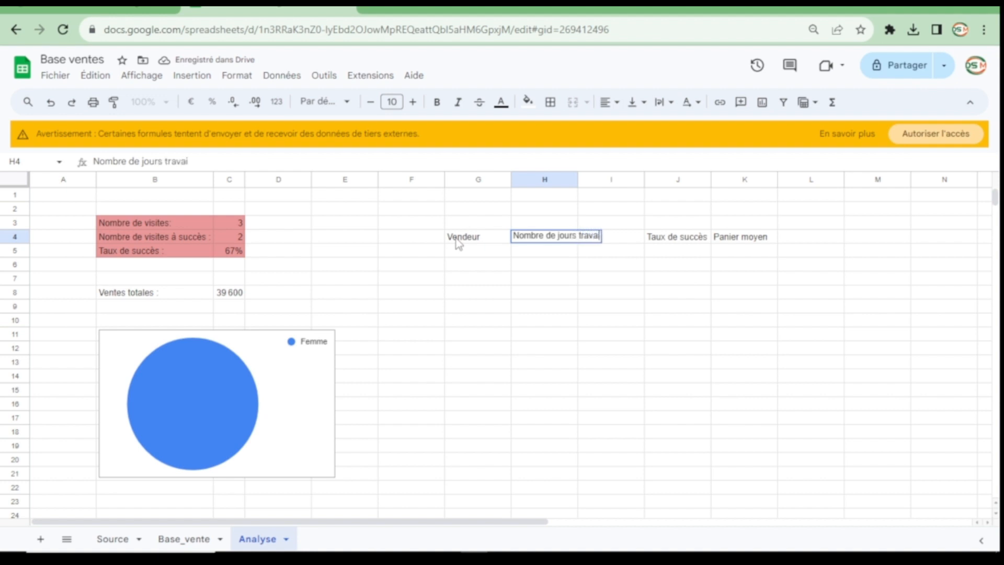
pyautogui.write('llés')
pyautogui.press('Return')
pyautogui.press('Up')
# Step: Enter the header "Nombre de viiste" in I4
pyautogui.press('Right')
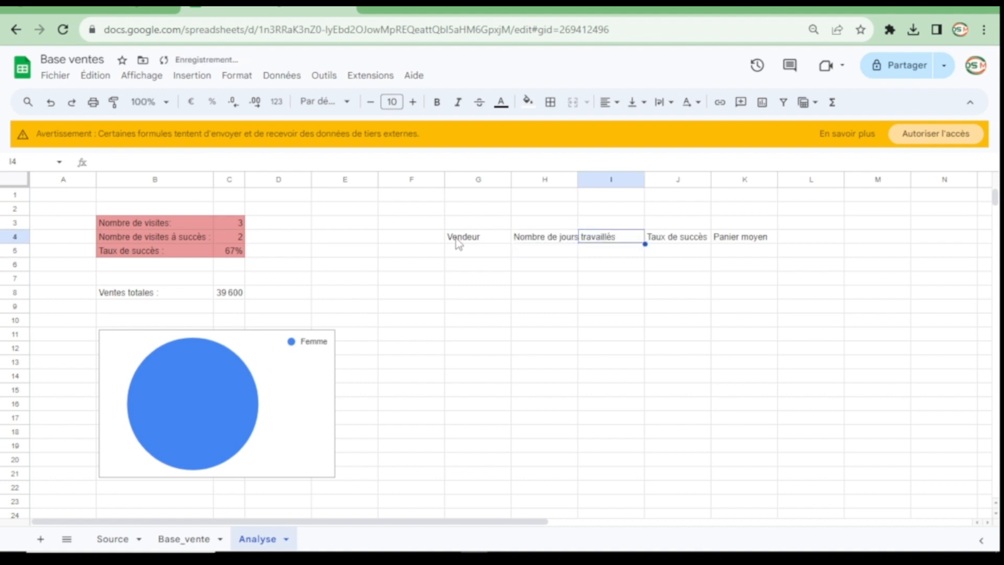
pyautogui.write('Nombre')
pyautogui.write('de viiste')
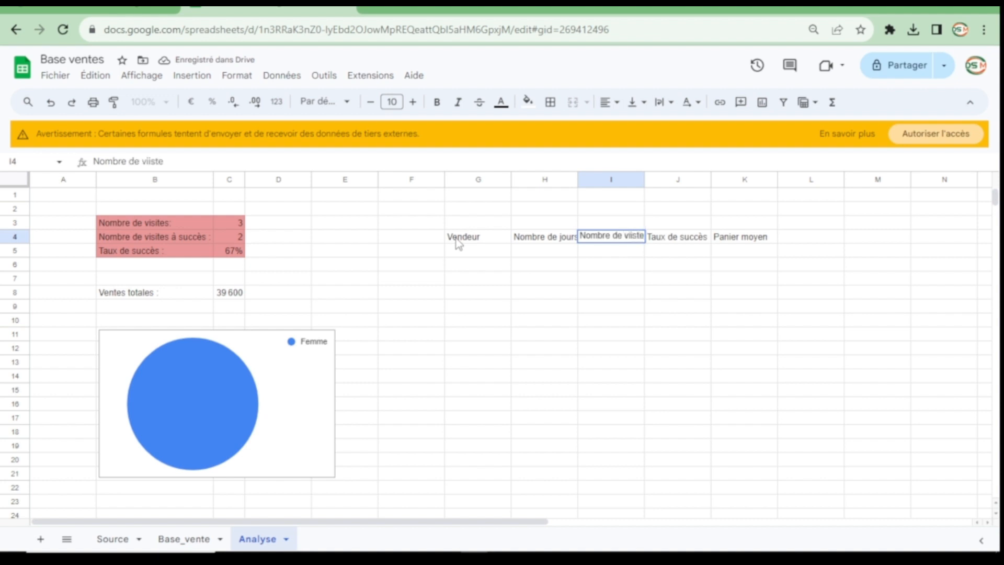
pyautogui.press('Return')
pyautogui.press('Up')
pyautogui.press('Right')
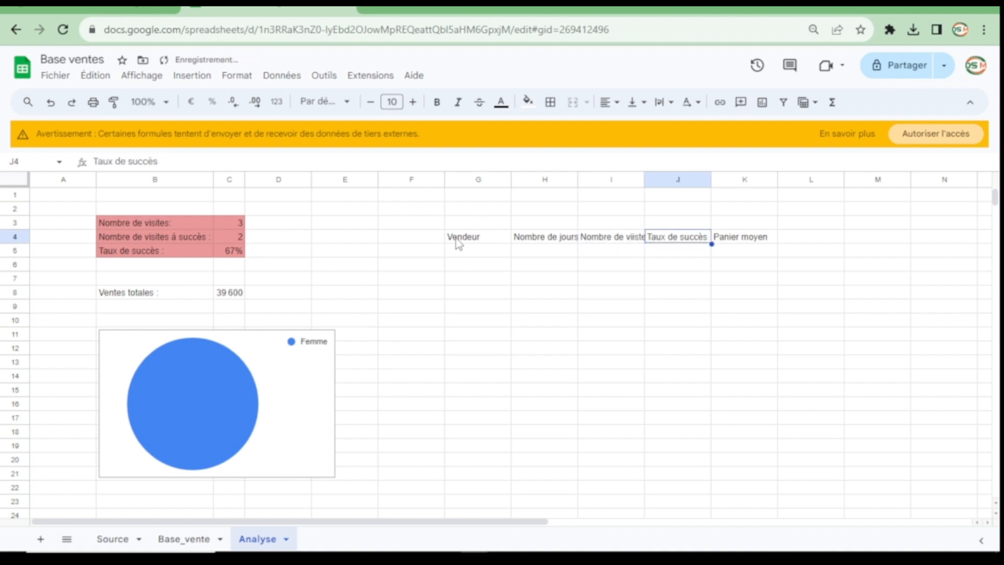
# Step: Enter the header "Chiffre d'affaires" in L4, after "Panier moyen"
pyautogui.press('Right')
pyautogui.press('Right')
pyautogui.write('C')
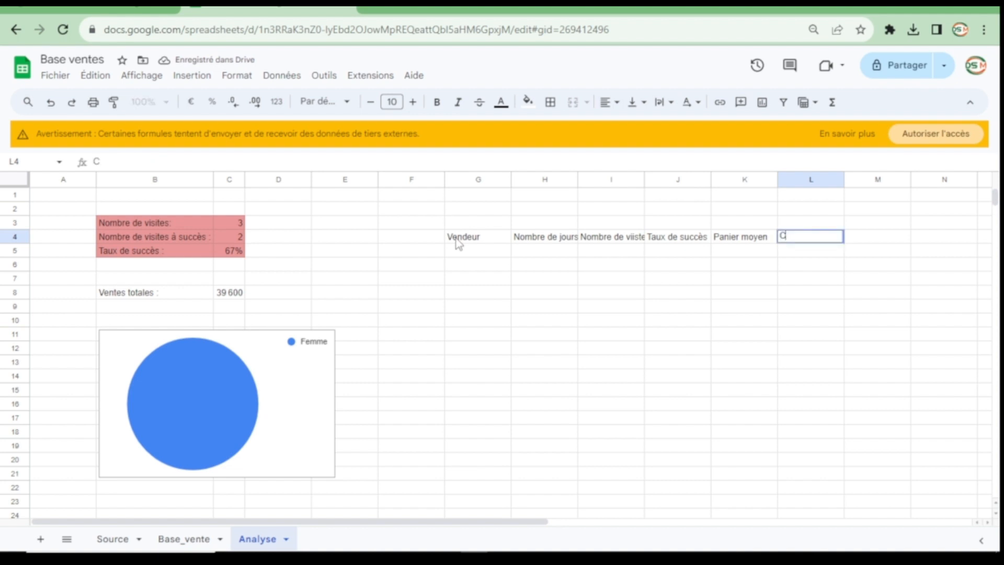
pyautogui.write('hiffre d')
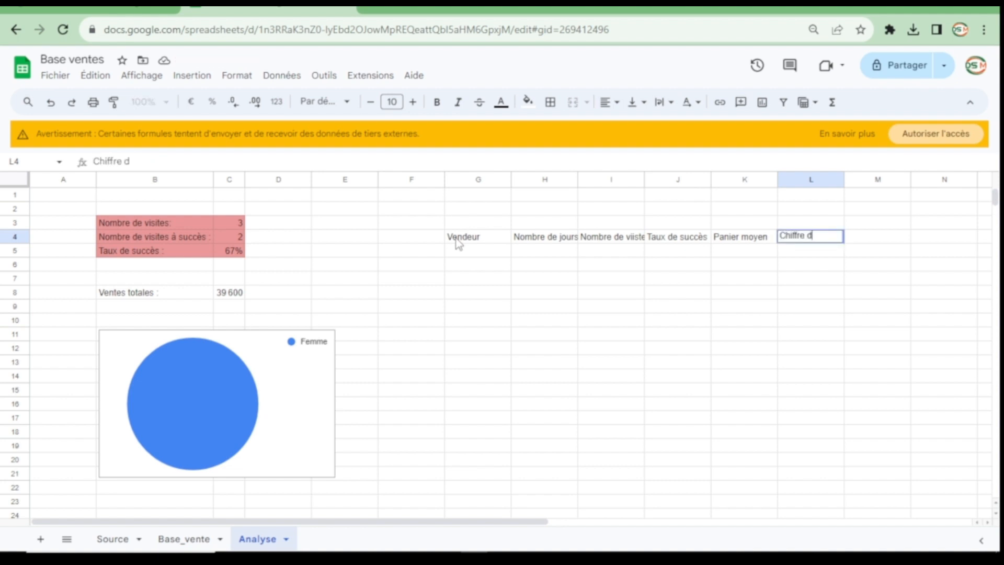
pyautogui.write("'affaires")
pyautogui.press('Return')
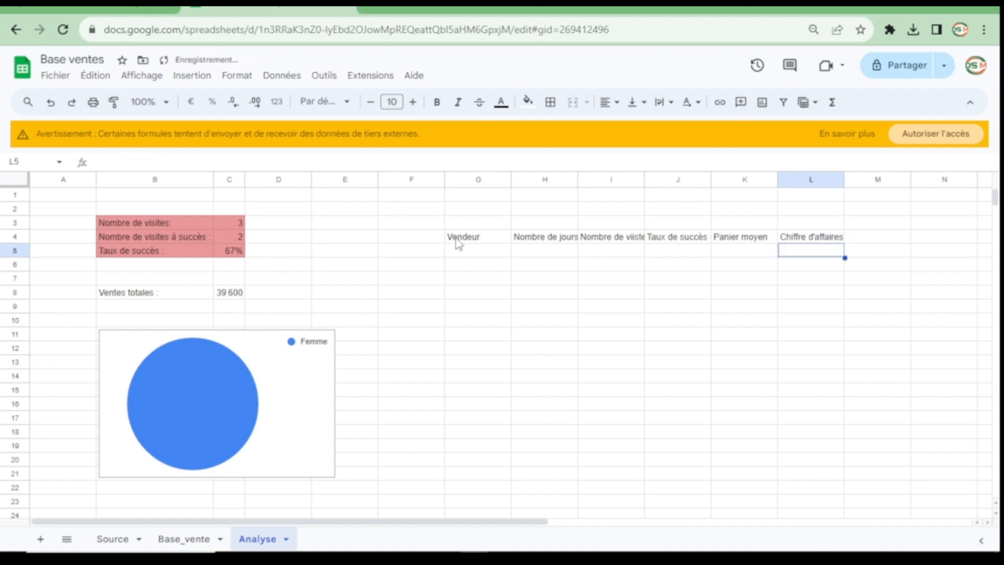
# Step: Wrap the text of the table headers G4:L4 and align them vertically to the middle
pyautogui.moveTo(458, 243); pyautogui.dragTo(814, 242)
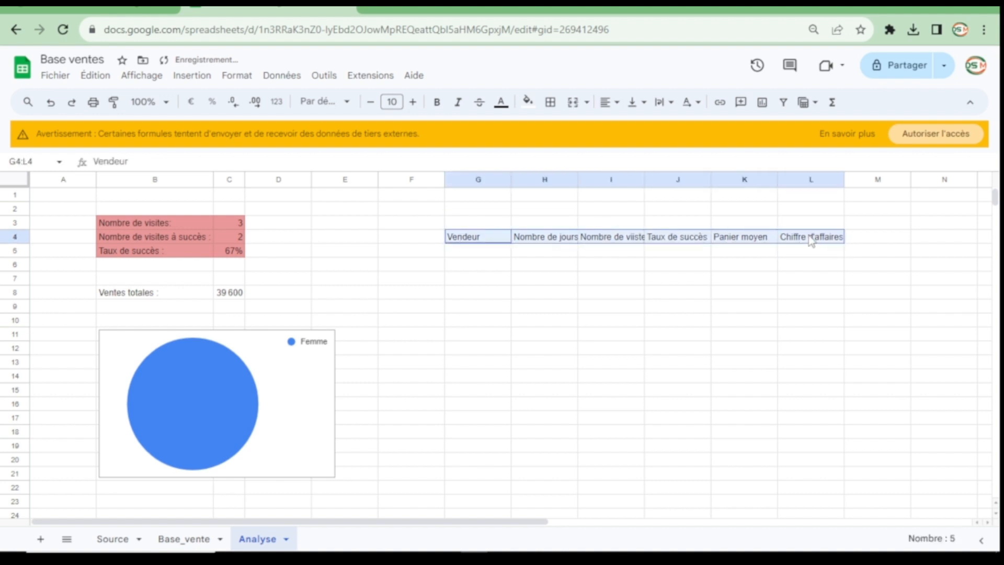
pyautogui.click(662, 102)
pyautogui.click(684, 128)
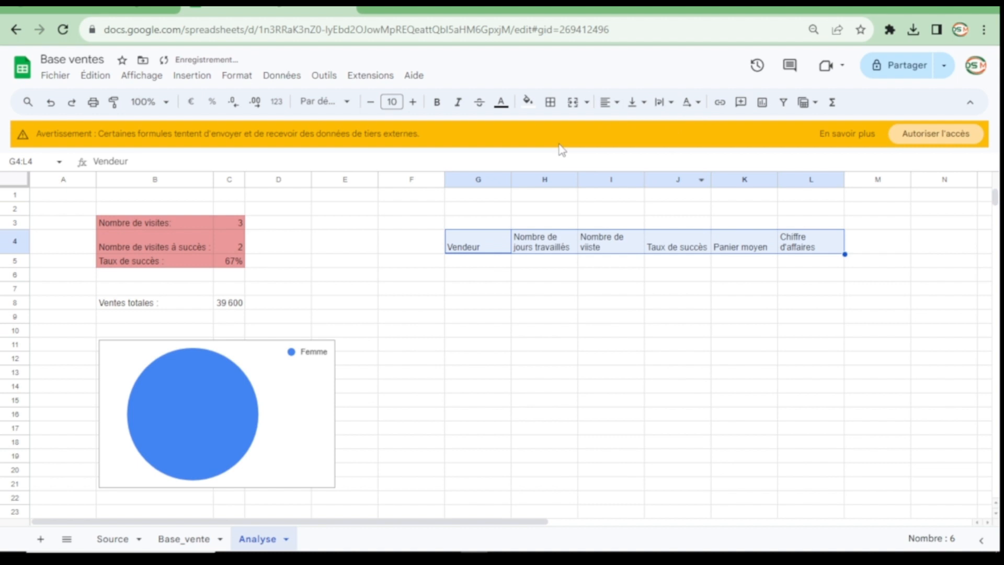
pyautogui.click(634, 102)
pyautogui.click(657, 128)
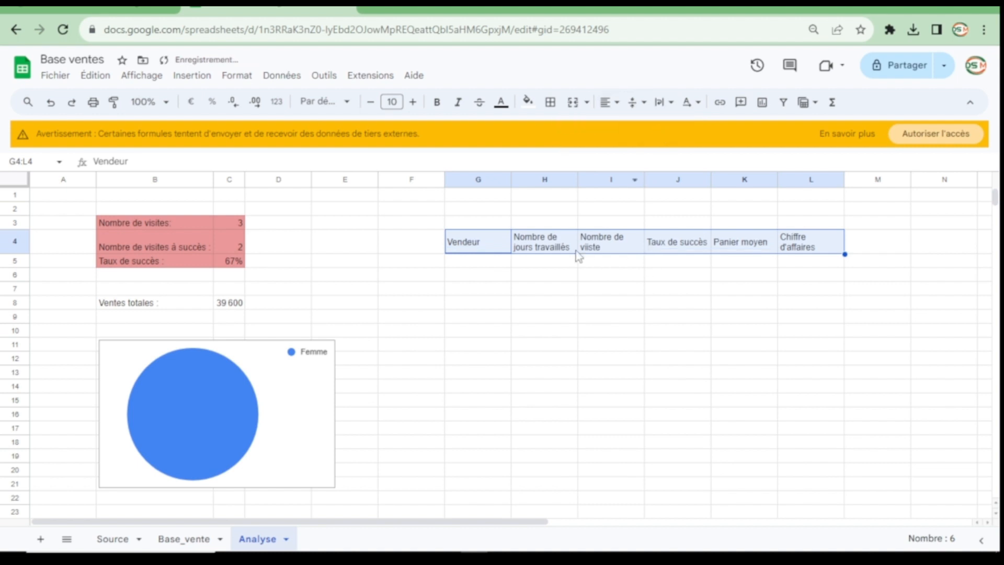
# Step: Narrow columns H to L to one equal, compact width
pyautogui.click(505, 243)
pyautogui.click(533, 242)
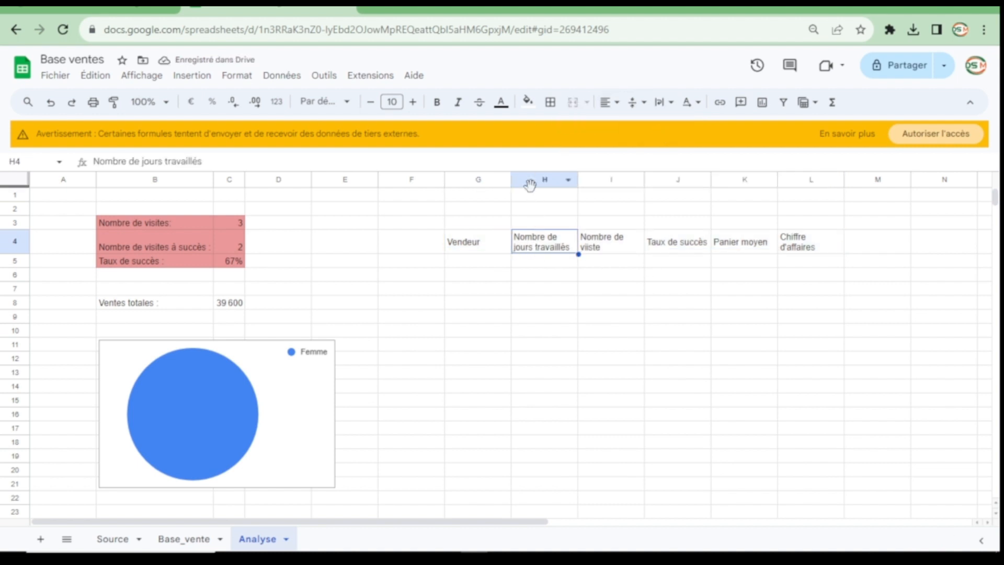
pyautogui.moveTo(533, 180); pyautogui.dragTo(794, 222)
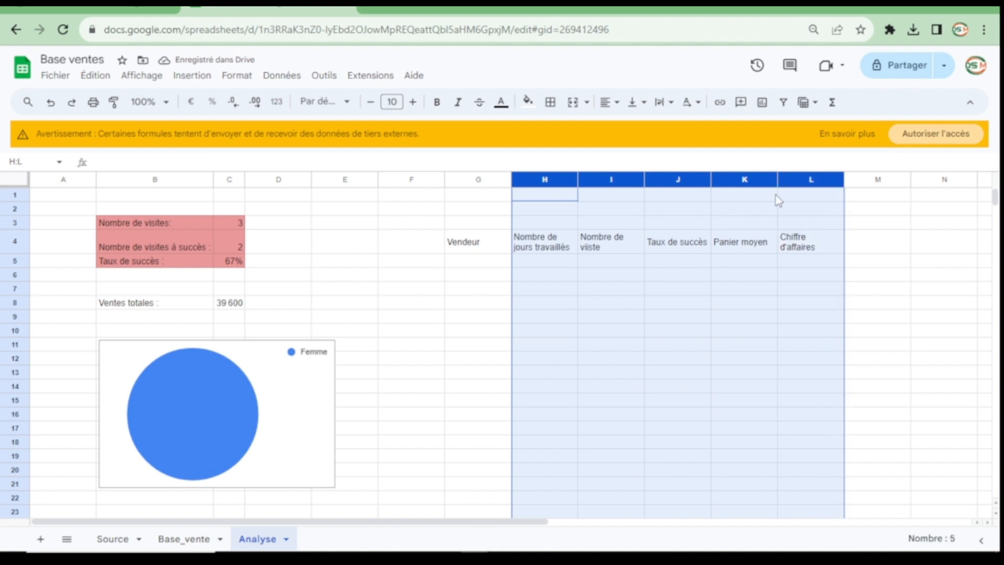
pyautogui.doubleClick(777, 177)
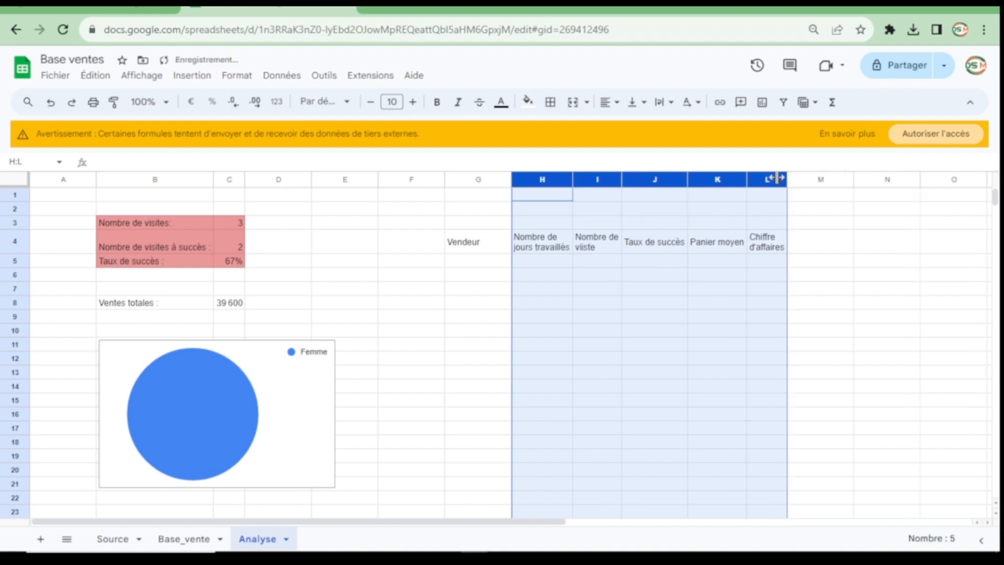
pyautogui.moveTo(746, 180); pyautogui.dragTo(726, 179)
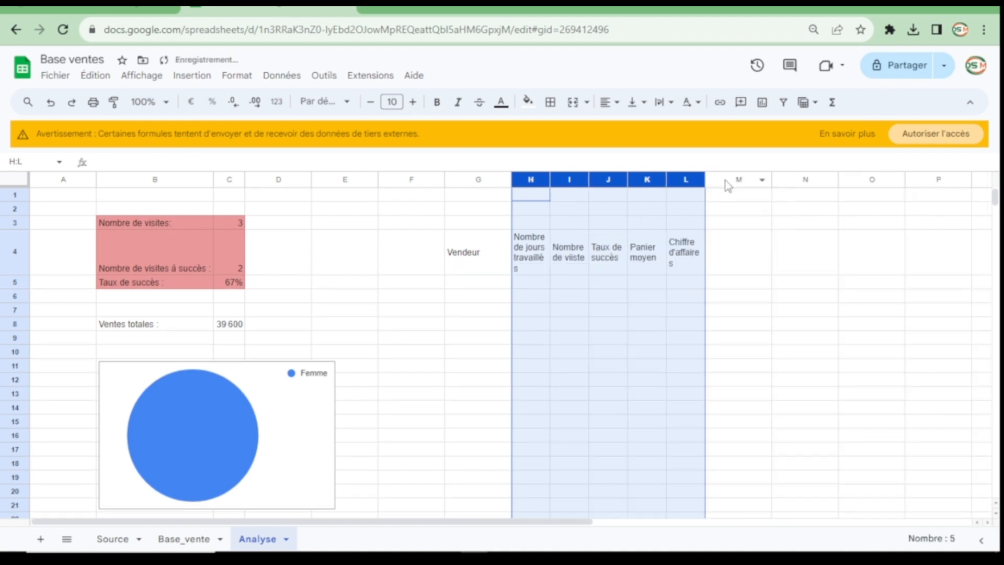
# Step: Widen columns H and L so their headers wrap onto two lines without splitting words
pyautogui.click(569, 257)
pyautogui.moveTo(549, 179); pyautogui.dragTo(600, 179)
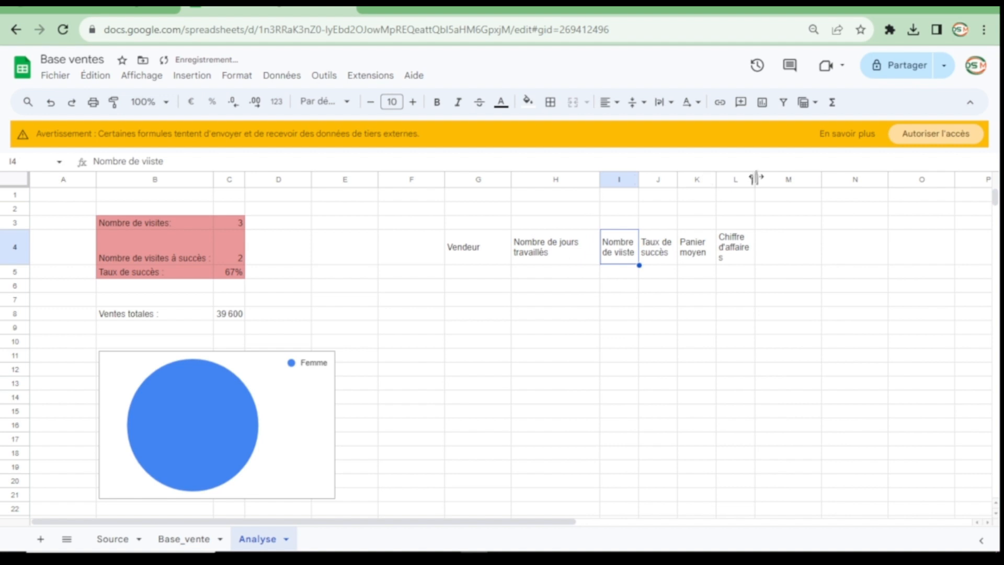
pyautogui.moveTo(755, 179); pyautogui.dragTo(778, 179)
# Step: Center the contents of columns H to L horizontally
pyautogui.moveTo(557, 182); pyautogui.dragTo(737, 182)
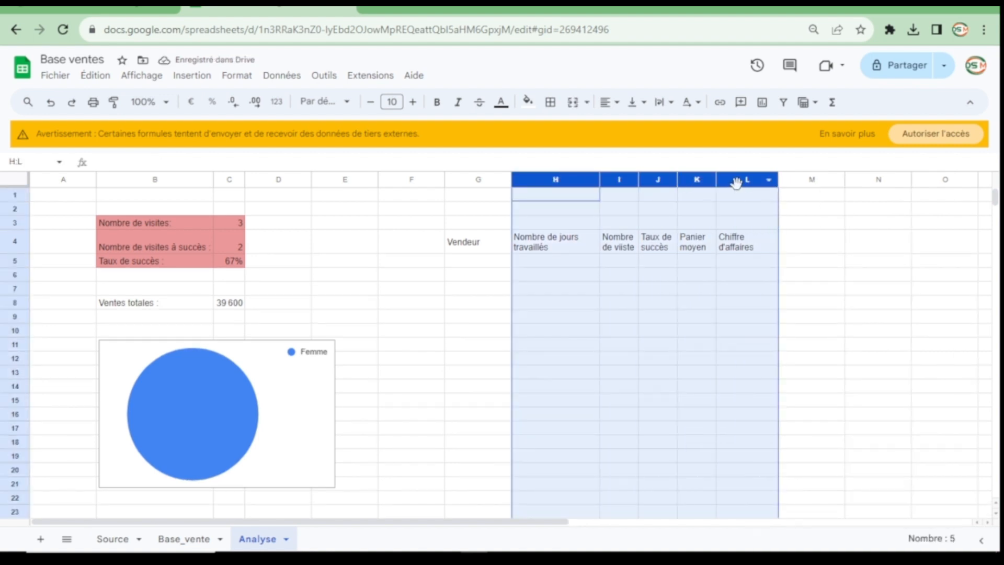
pyautogui.click(612, 103)
pyautogui.click(628, 128)
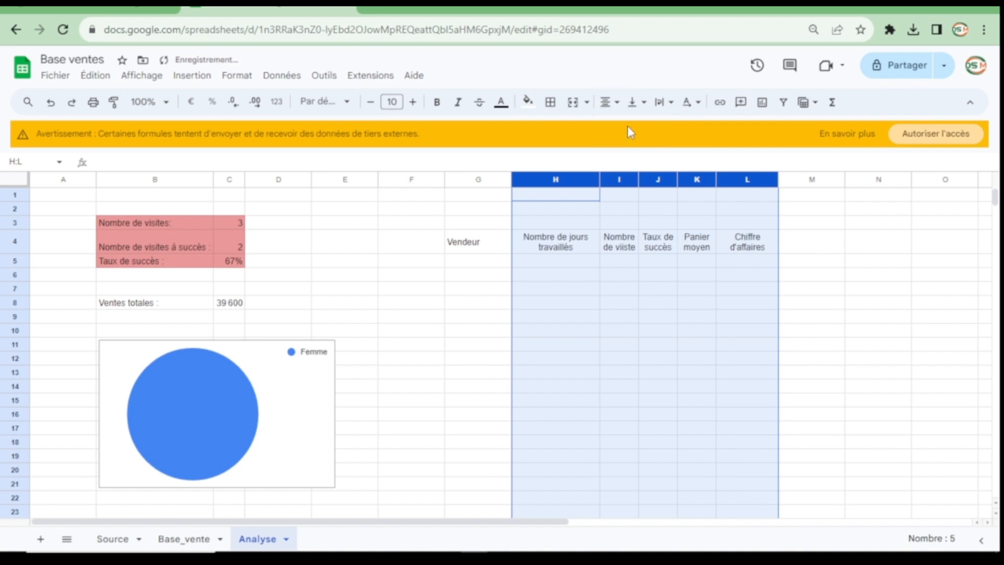
# Step: Fit the widths of columns H and K to their contents
pyautogui.click(541, 249)
pyautogui.moveTo(600, 180); pyautogui.dragTo(599, 180)
pyautogui.doubleClick(600, 179)
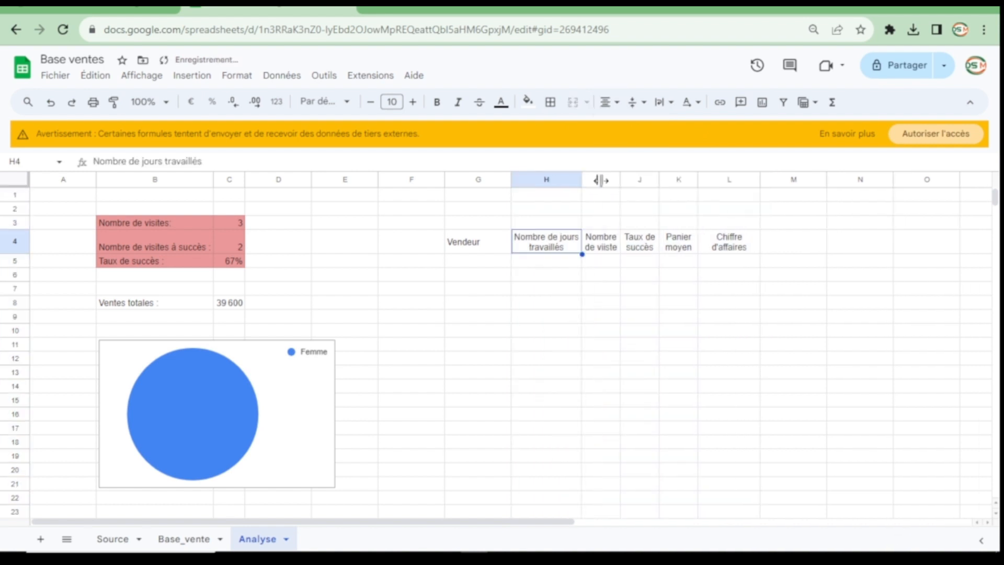
pyautogui.click(693, 245)
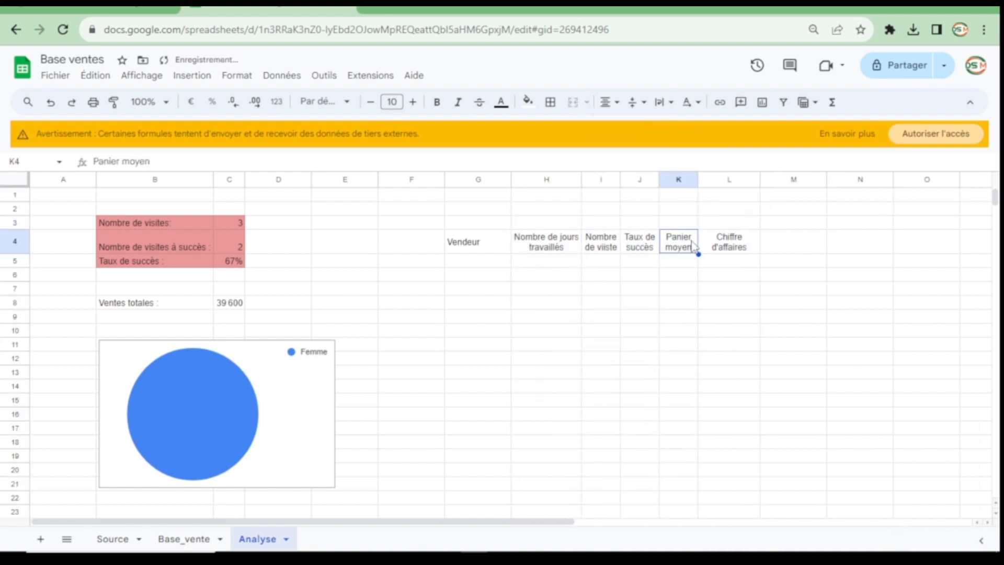
pyautogui.doubleClick(698, 179)
pyautogui.click(649, 318)
pyautogui.click(484, 264)
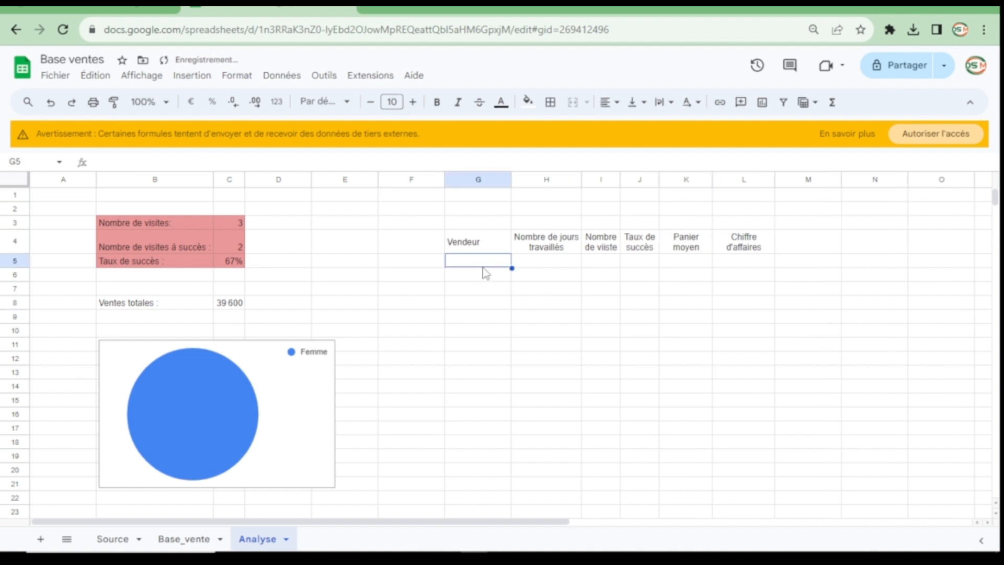
pyautogui.press('Down')
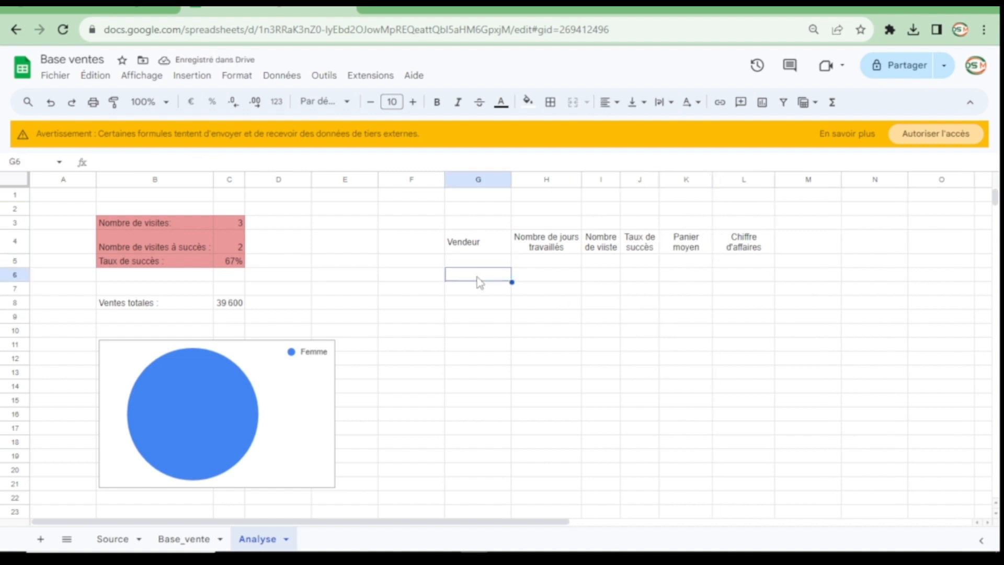
pyautogui.press('Up')
pyautogui.press('Down')
pyautogui.press('Down')
pyautogui.press('Down')
pyautogui.press('Down')
pyautogui.press('Up')
pyautogui.press('Up')
pyautogui.press('Up')
pyautogui.press('Up')
pyautogui.press('Up')
pyautogui.press('Down')
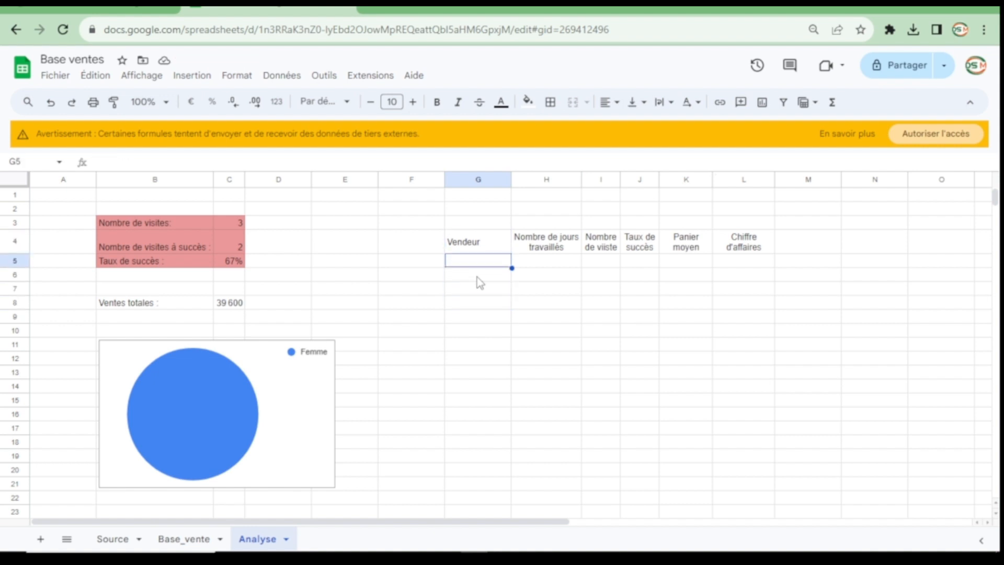
pyautogui.press('Down')
pyautogui.press('Down')
pyautogui.press('Down')
pyautogui.press('Up')
pyautogui.press('Up')
pyautogui.press('Up')
pyautogui.press('Up')
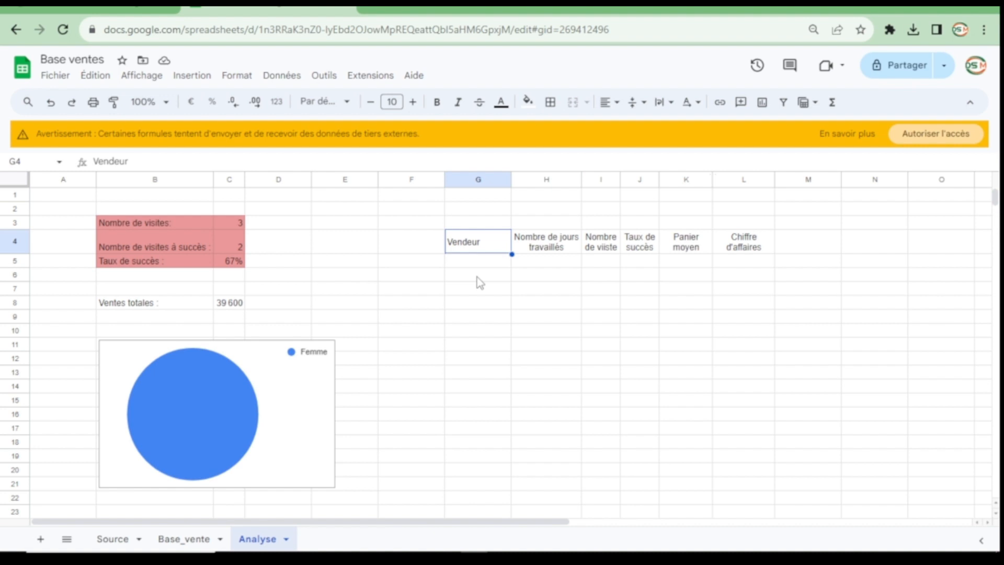
pyautogui.press('Left')
pyautogui.press('Left')
pyautogui.press('Left')
pyautogui.press('Left')
pyautogui.press('Left')
pyautogui.press('Right')
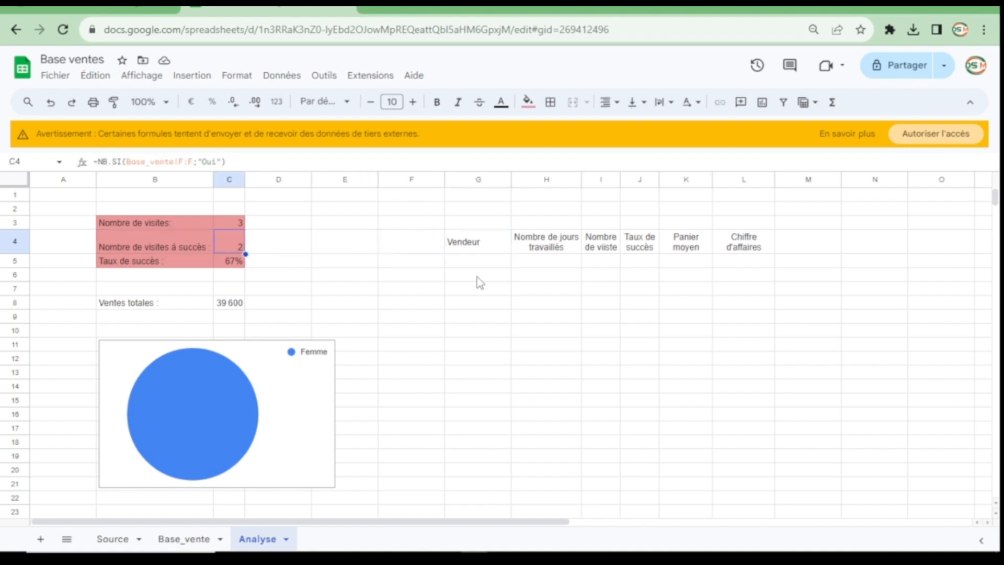
pyautogui.press('Right')
pyautogui.press('Right')
pyautogui.press('Right')
pyautogui.press('Right')
pyautogui.press('Right')
pyautogui.press('Right')
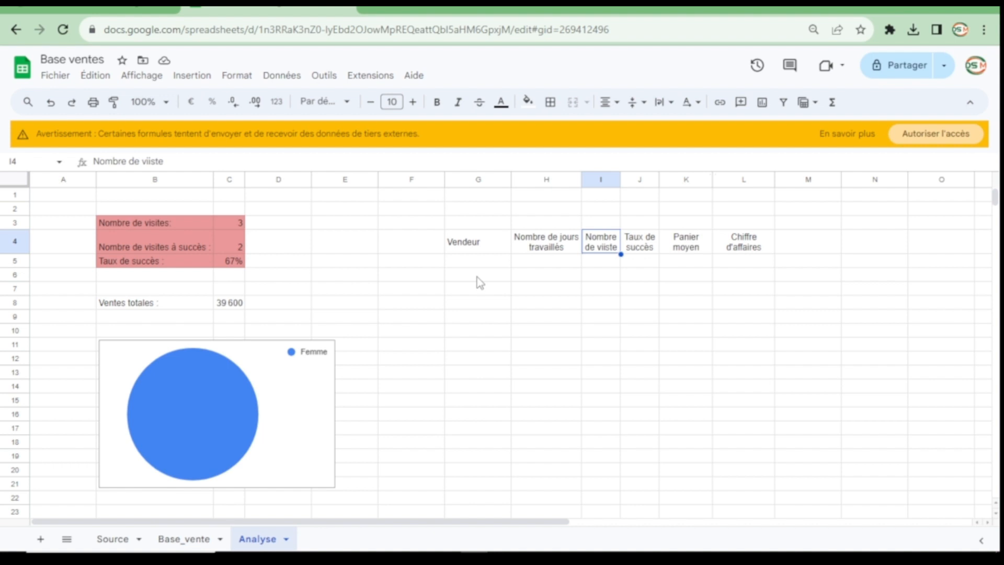
# Step: Open the Source sheet to view the raw visit records
pyautogui.click(468, 340)
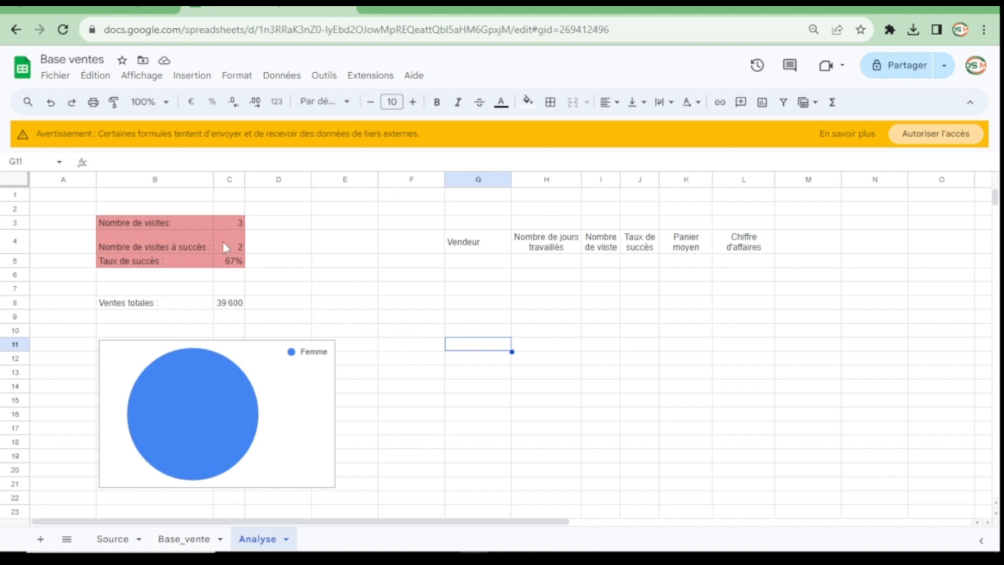
pyautogui.click(125, 544)
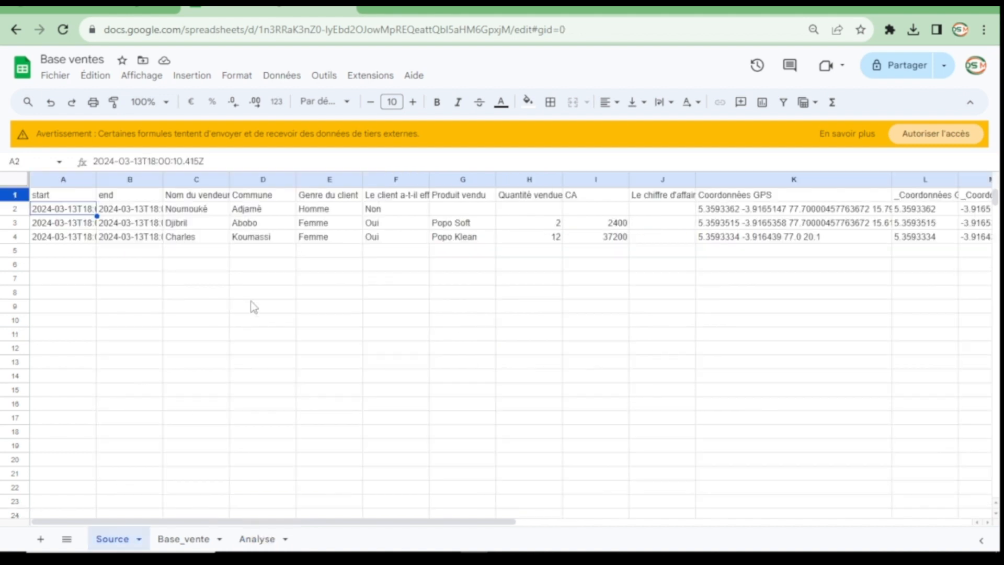